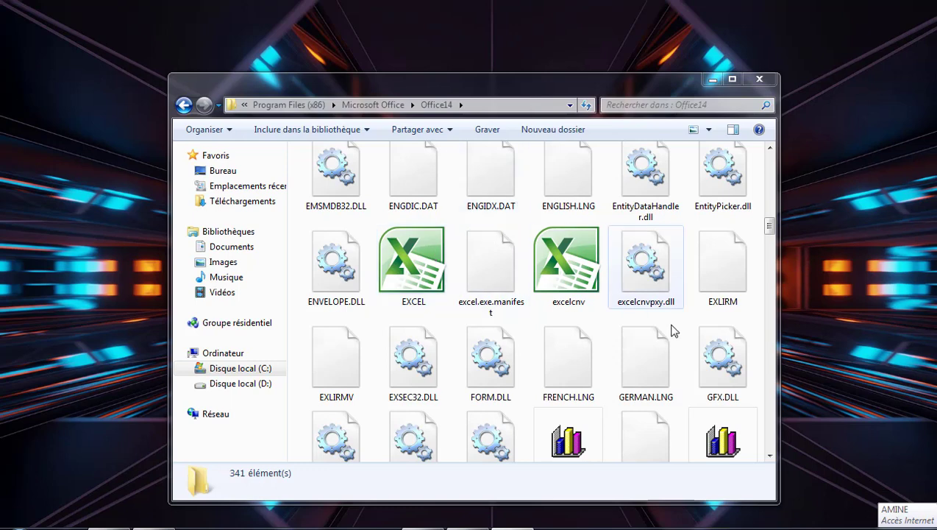
left_click(769, 455)
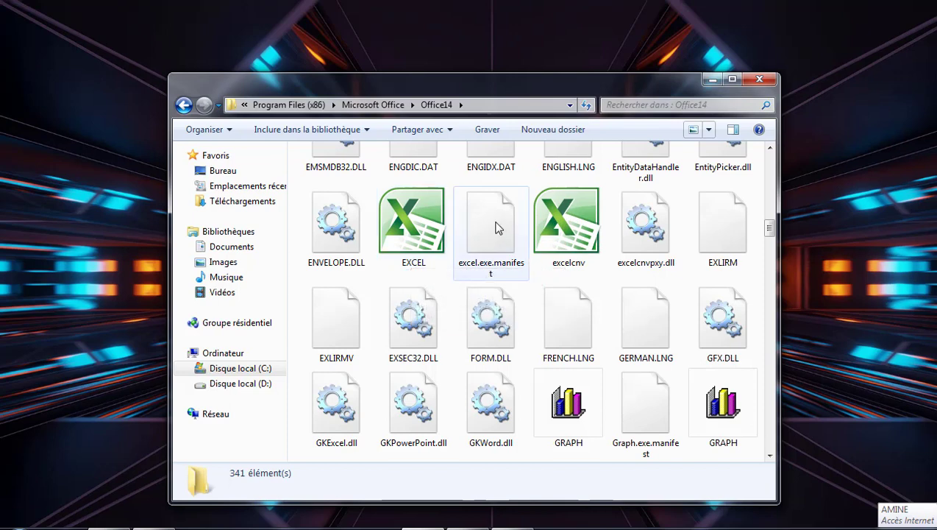
left_click(770, 148)
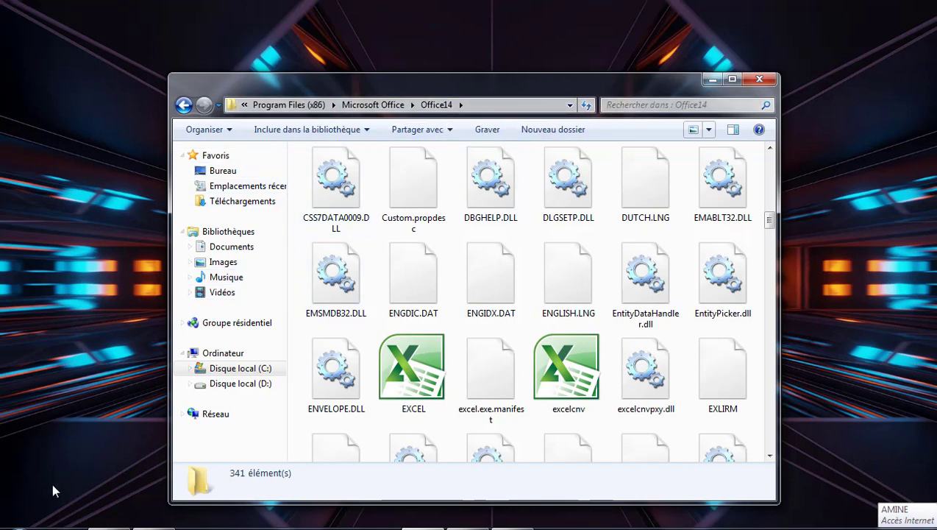
Step: Search the installed programs for "excel", launch Microsoft Excel 2010 and maximize its window
left_click(15, 525)
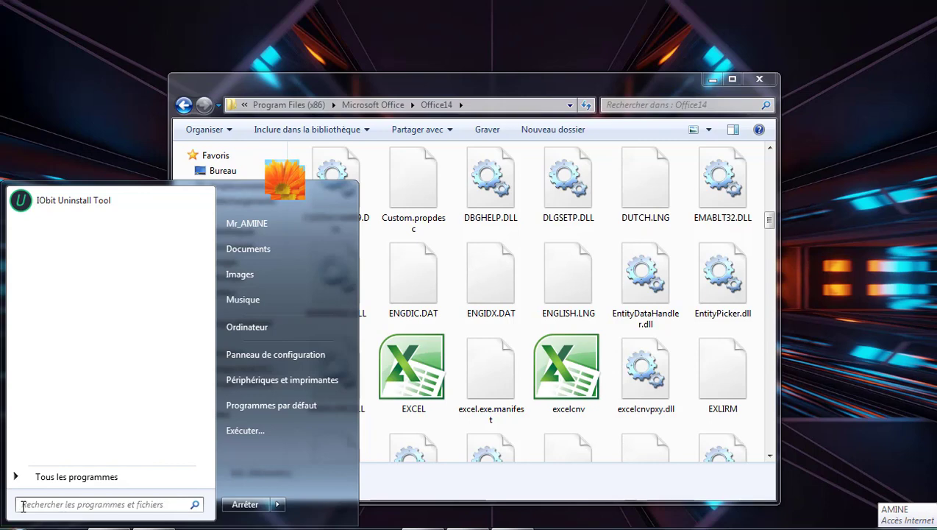
type("e")
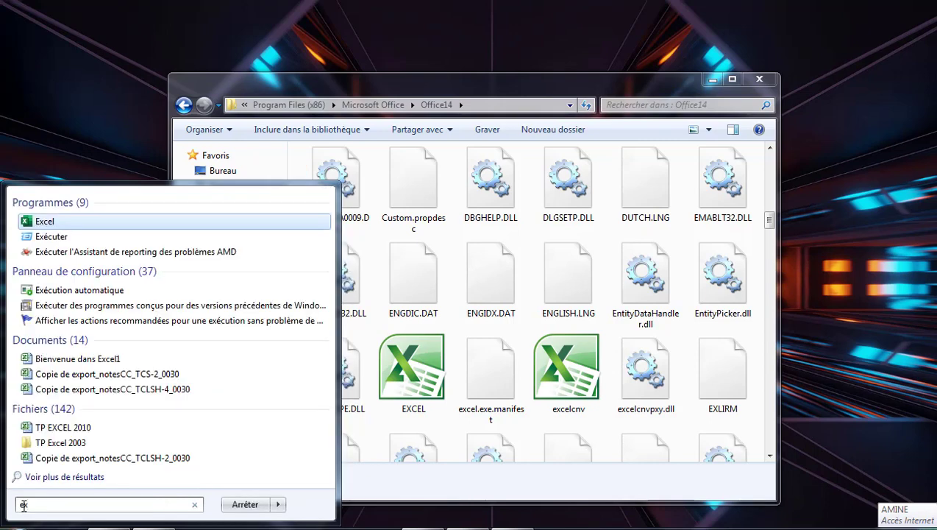
type("xcel")
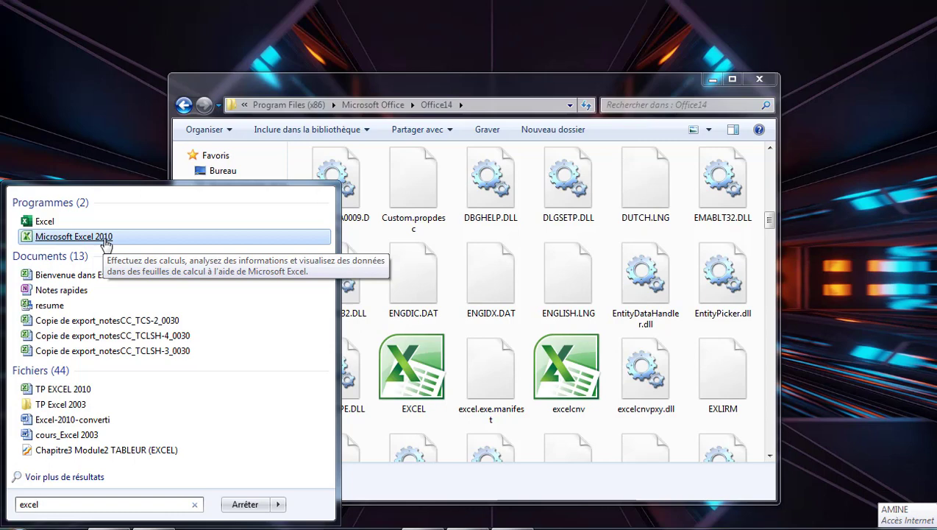
left_click(65, 238)
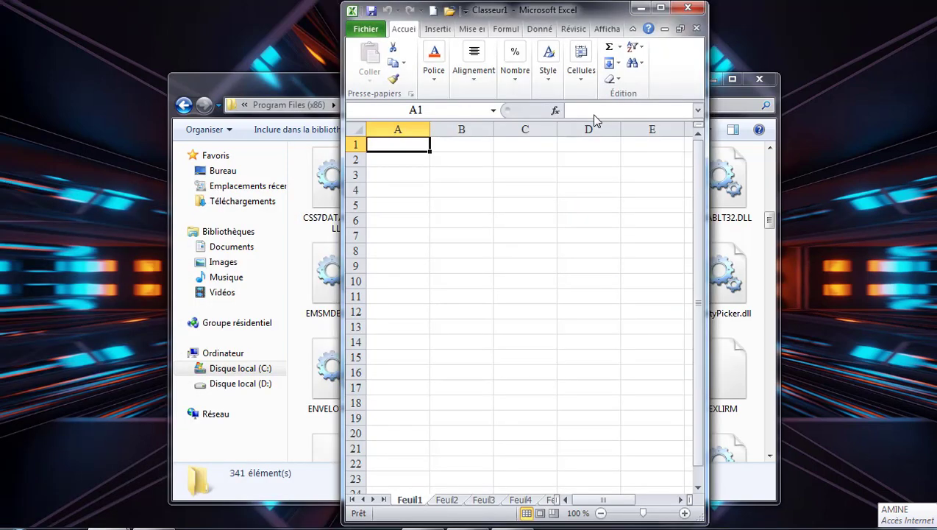
left_click(661, 9)
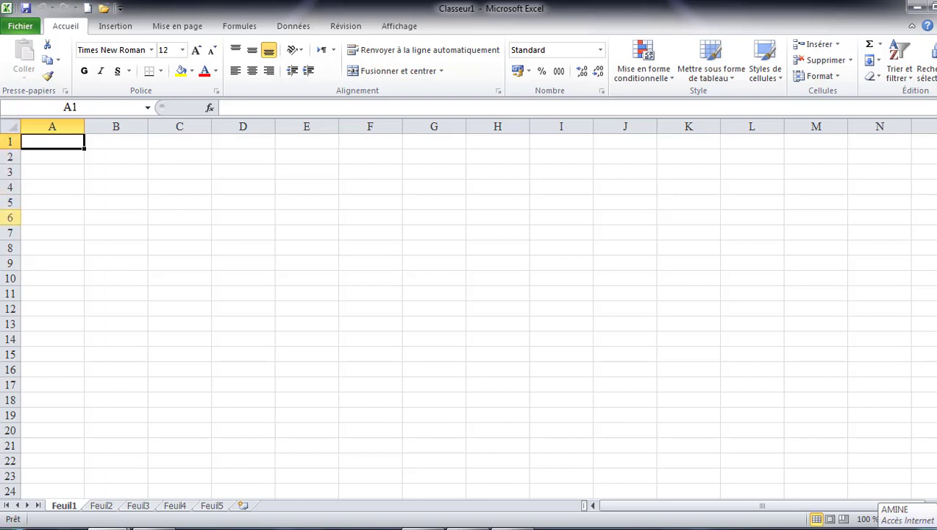
Step: Examine column D, cell D5 and the sheets Feuil2 to Feuil5 of the blank workbook, and return to Feuil1
left_click(250, 125)
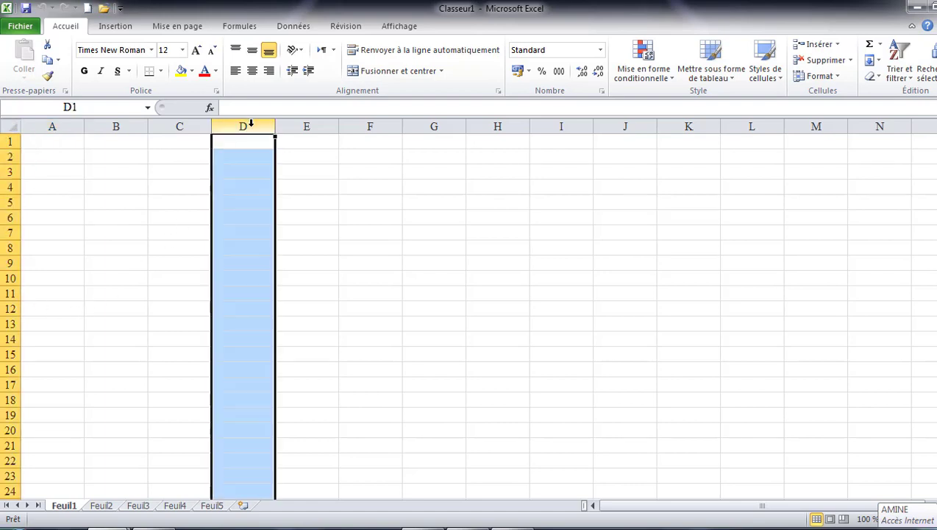
left_click(237, 204)
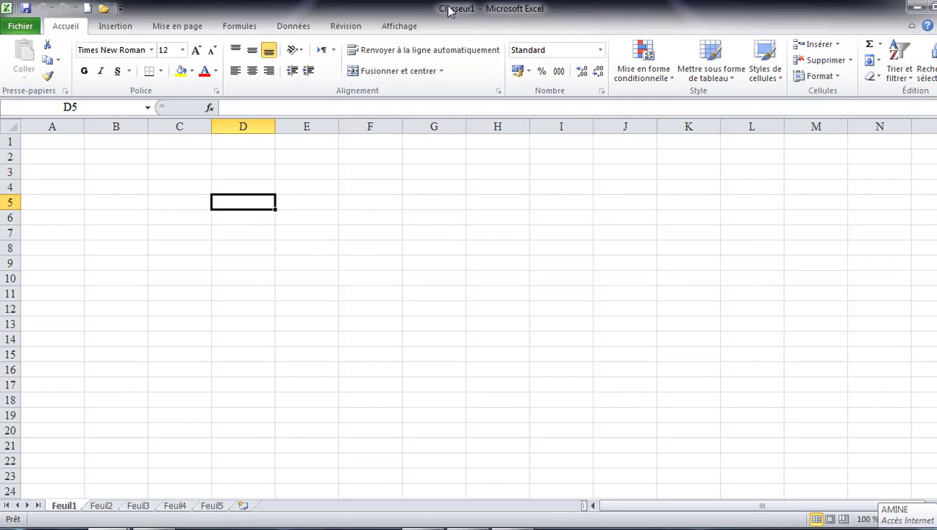
left_click(103, 506)
left_click(136, 506)
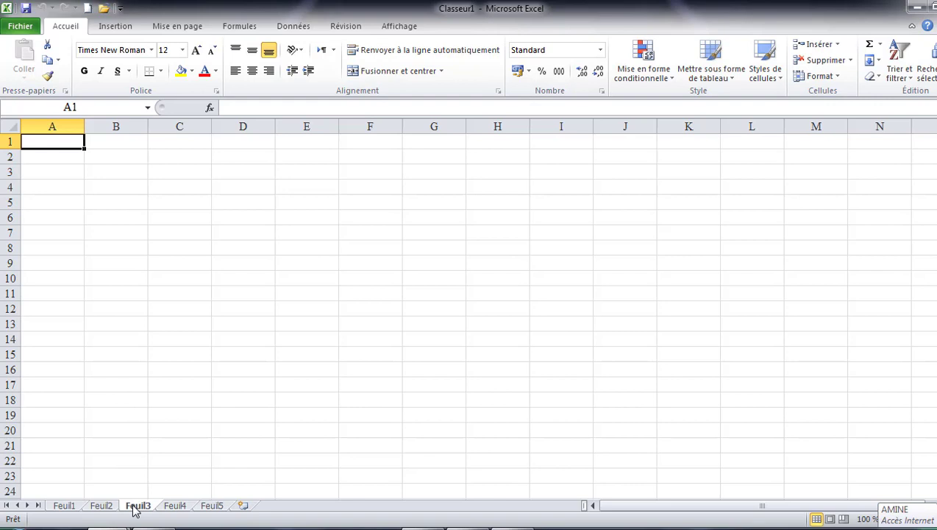
left_click(175, 506)
left_click(213, 506)
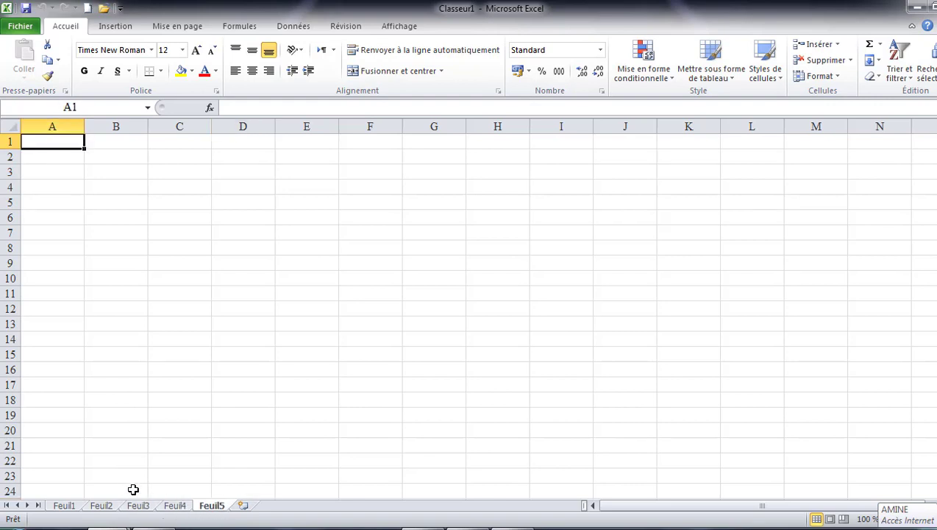
left_click(63, 505)
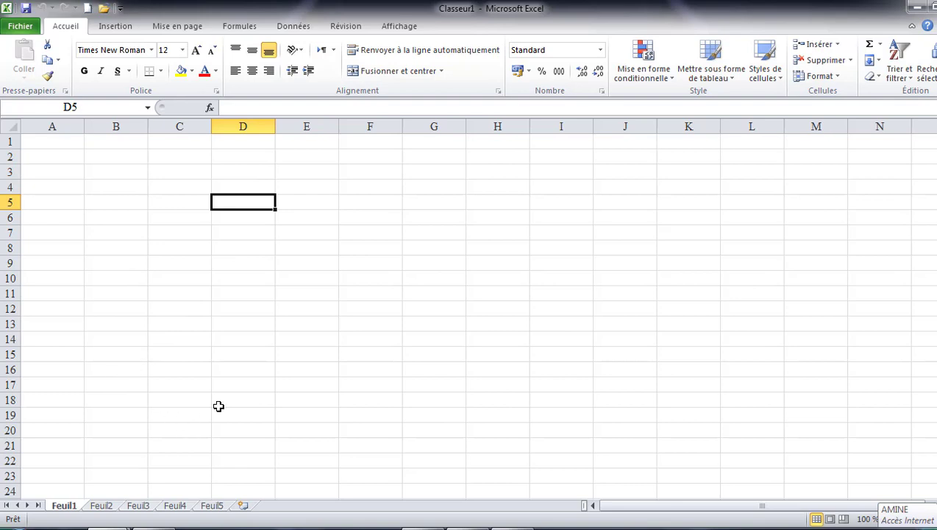
Step: Open the workbook TP EXCEL 2010 from the Bureau folder as a read-only copy with the Notifier option
left_click(103, 10)
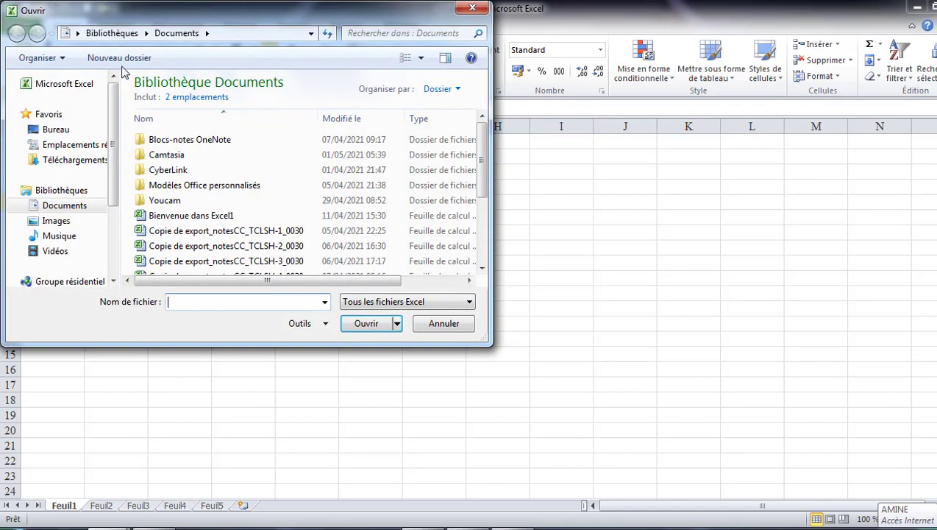
left_click(60, 130)
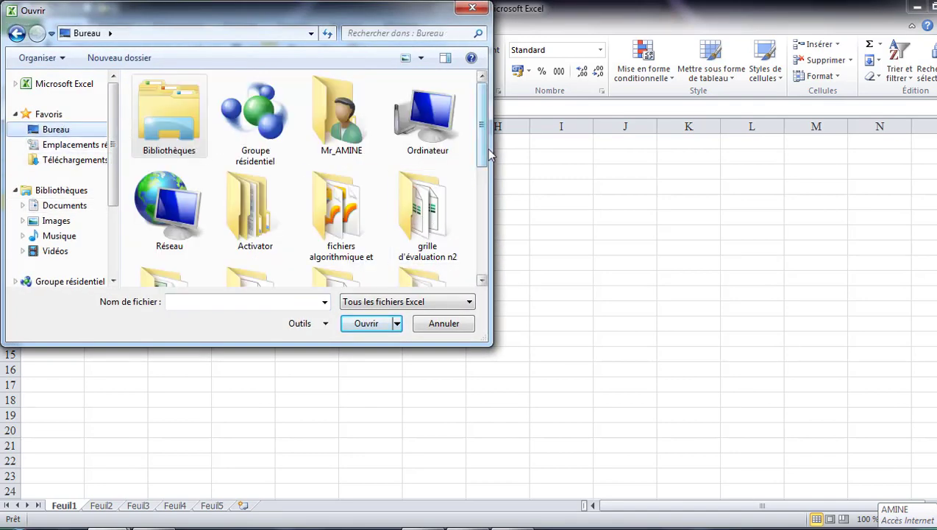
left_click_drag(483, 165, 479, 274)
left_click(403, 265)
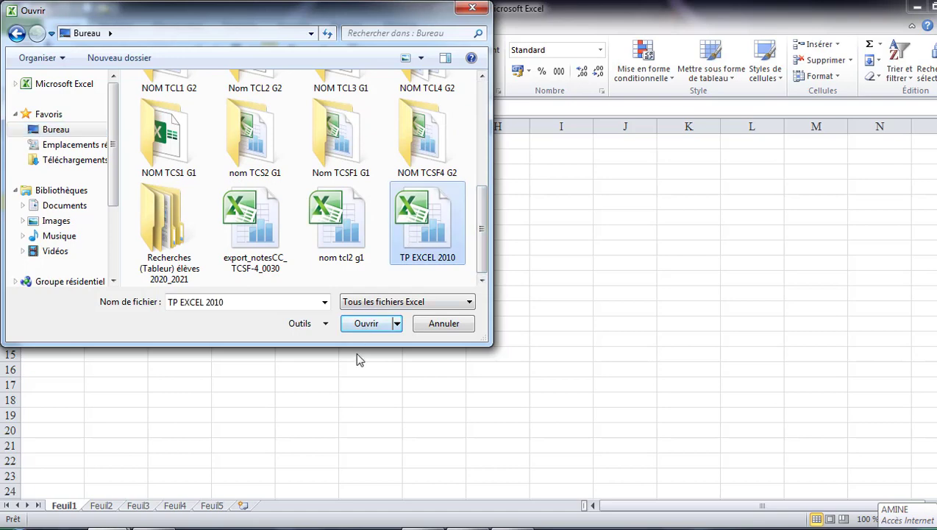
left_click(366, 324)
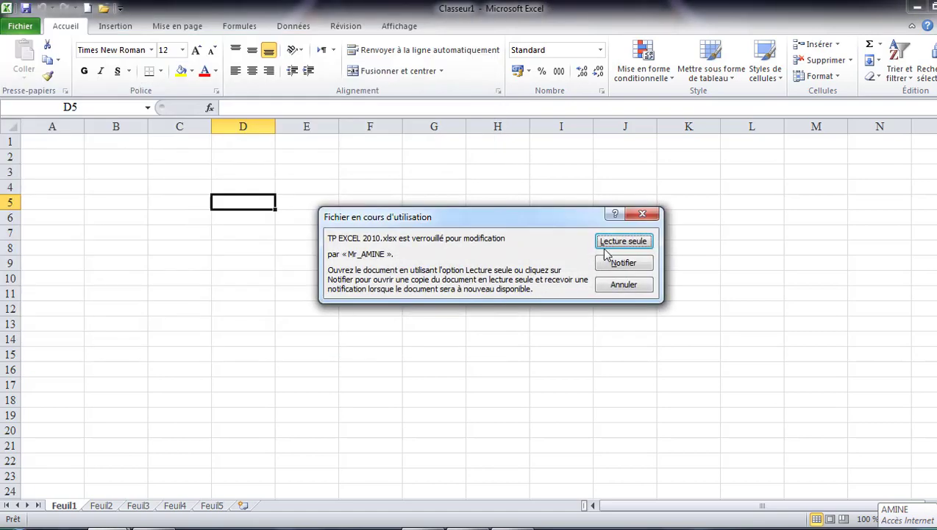
left_click(624, 263)
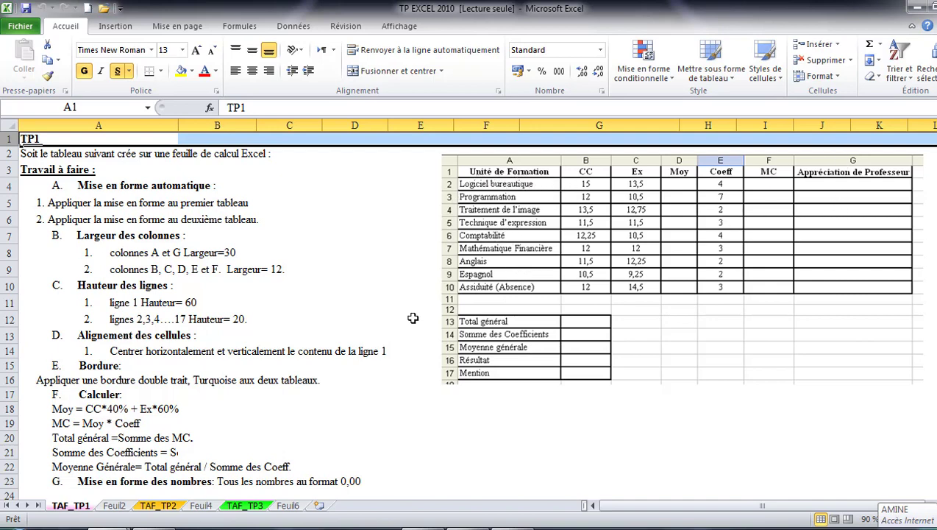
Step: On sheet Feuil2, format the header cells A1:H1 in red, bold, size 14 text
left_click(156, 506)
left_click(114, 506)
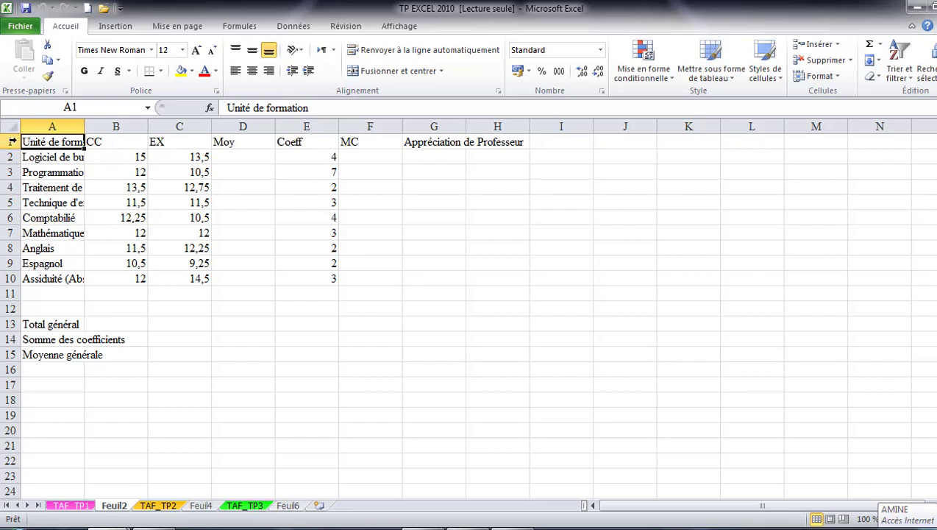
left_click_drag(70, 145, 476, 142)
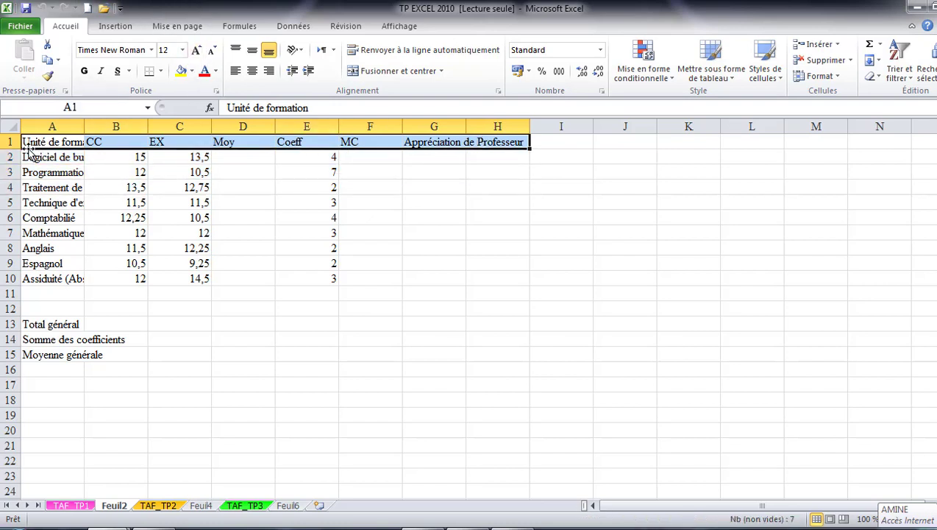
left_click(204, 71)
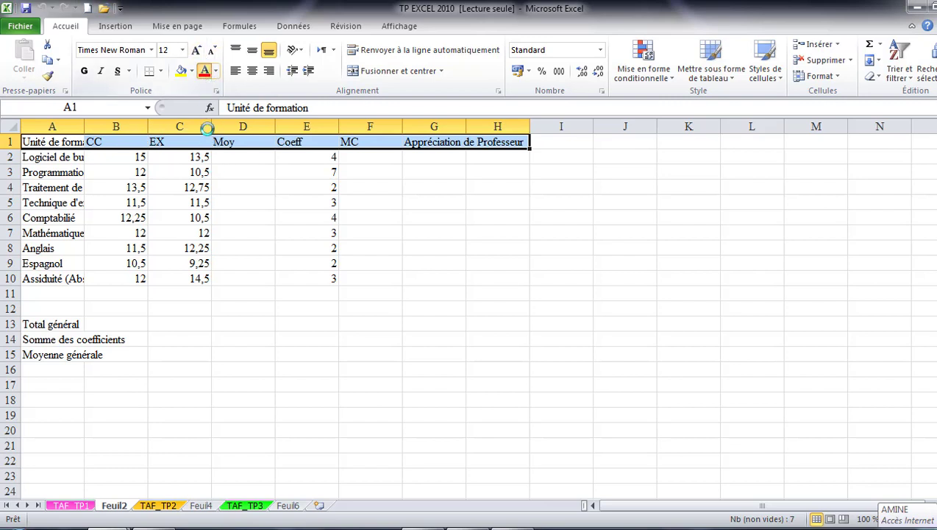
left_click(184, 51)
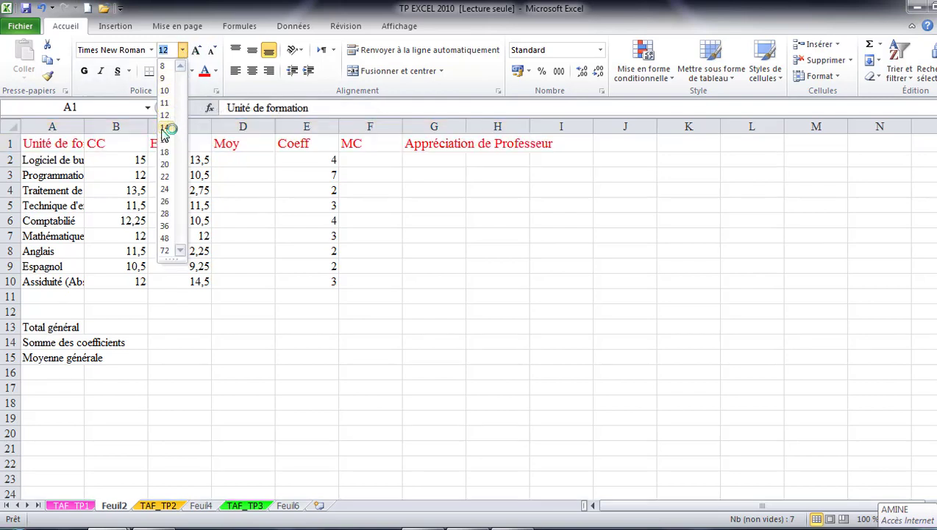
left_click(170, 132)
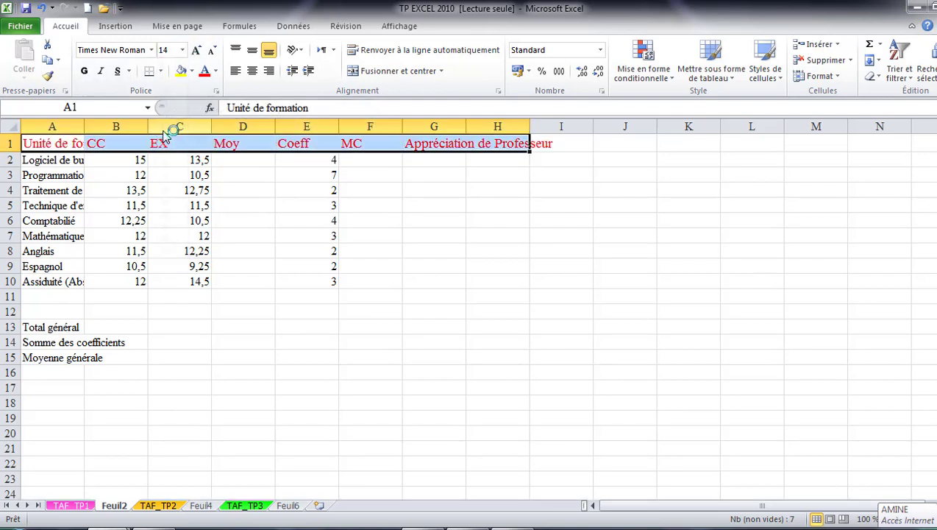
left_click(89, 73)
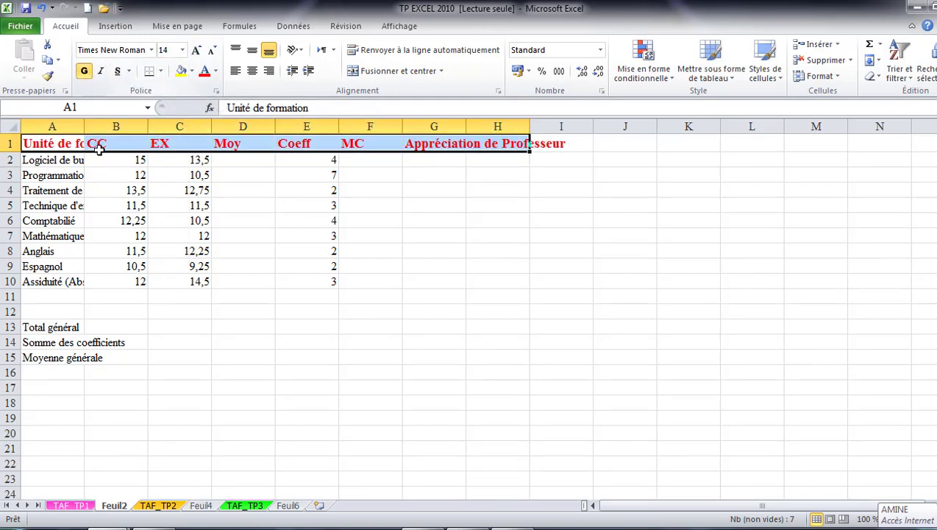
Step: Make the subject names in A2:A10 bold and increase their font size to 14
left_click_drag(64, 159, 63, 282)
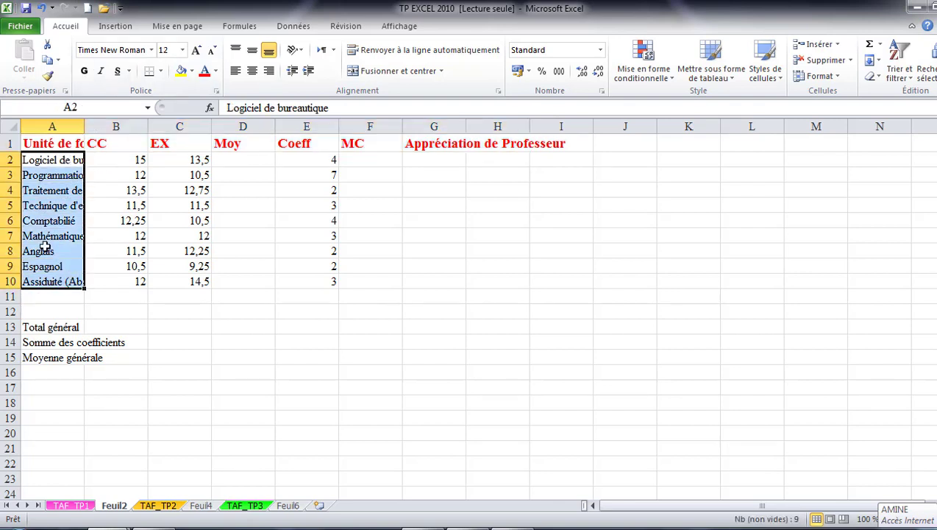
left_click(85, 72)
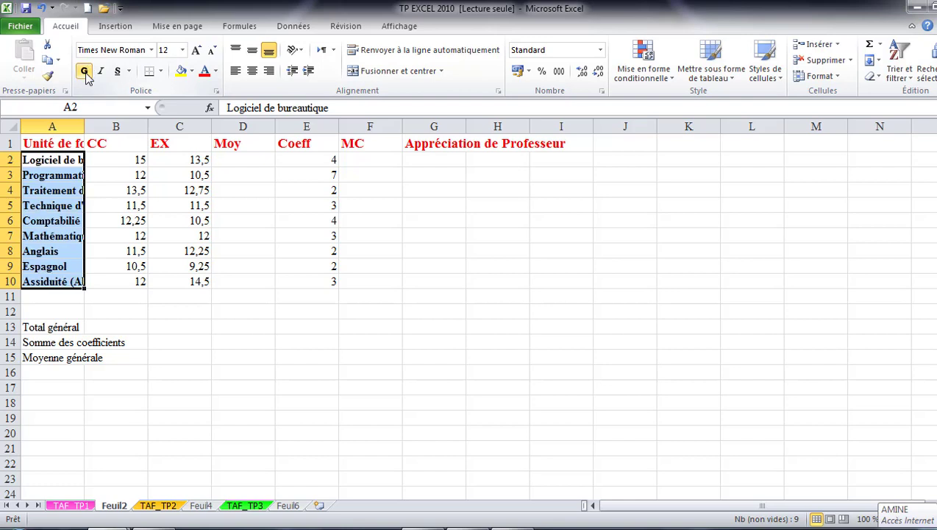
left_click(197, 51)
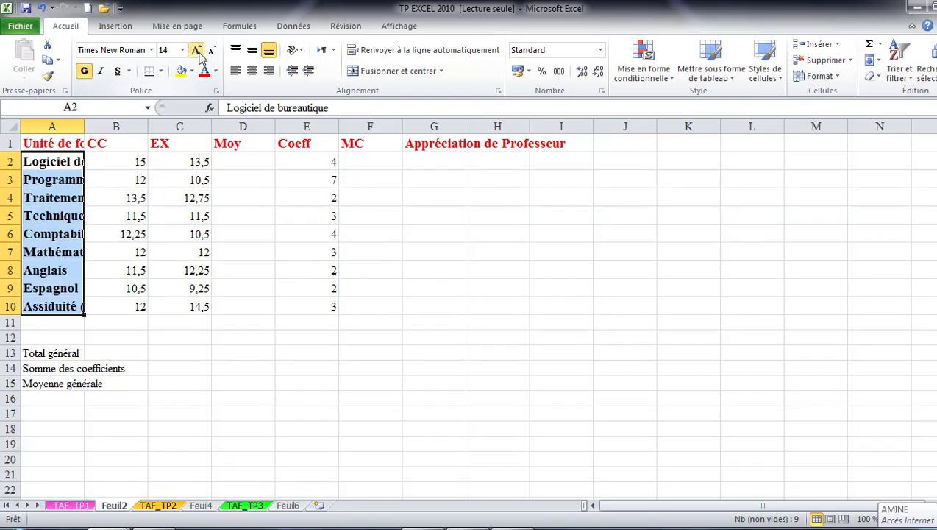
Step: Set the cells B2:F10 to the Courier font at size 14
left_click_drag(114, 163, 355, 314)
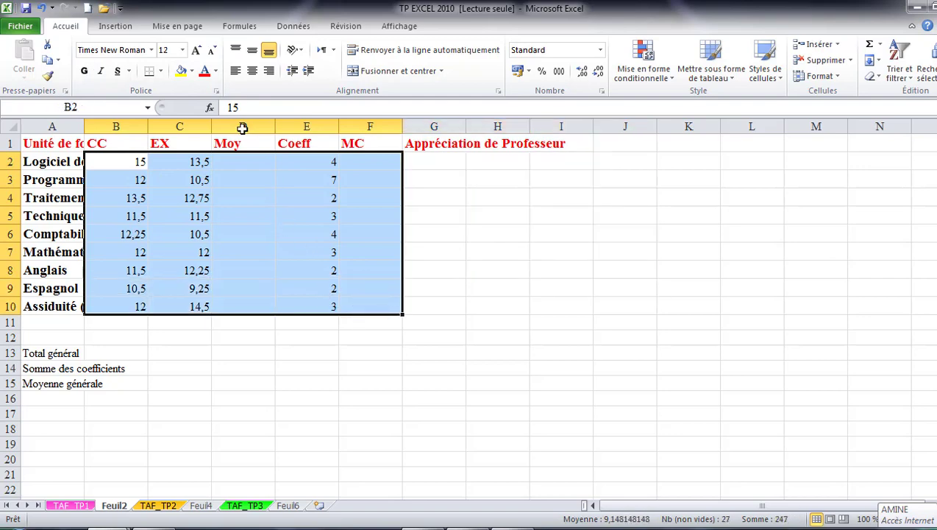
left_click(196, 52)
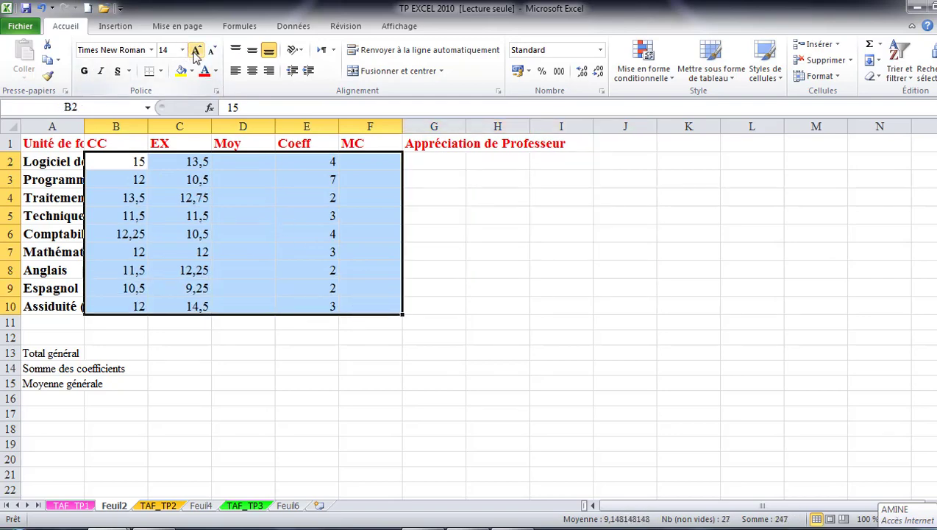
left_click(151, 49)
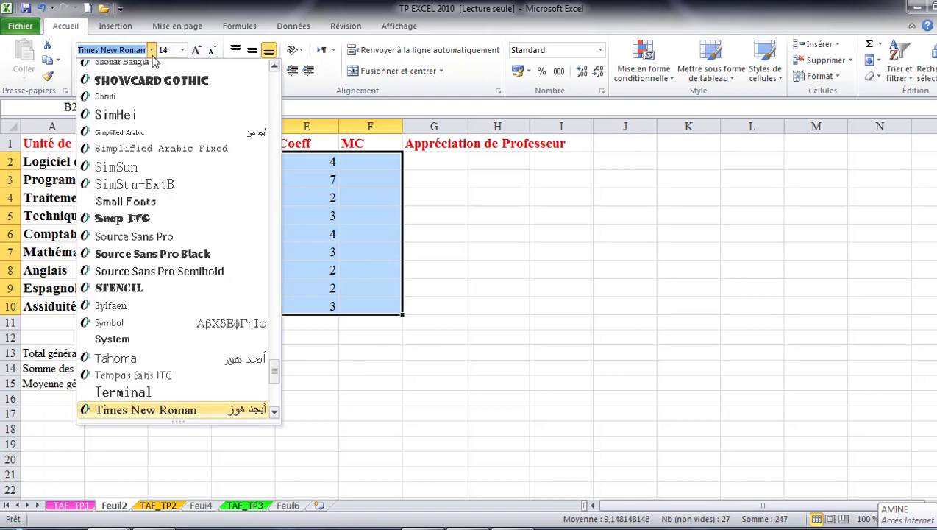
type("Courier")
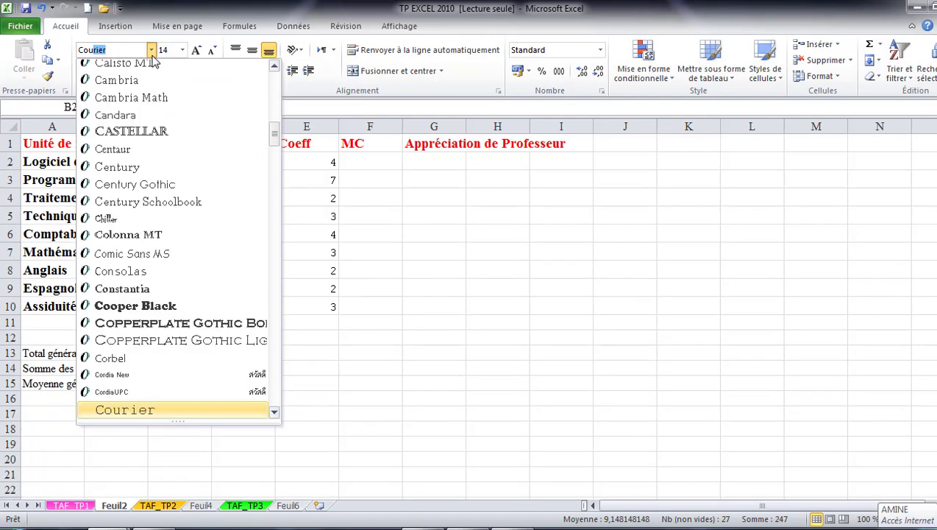
left_click(140, 410)
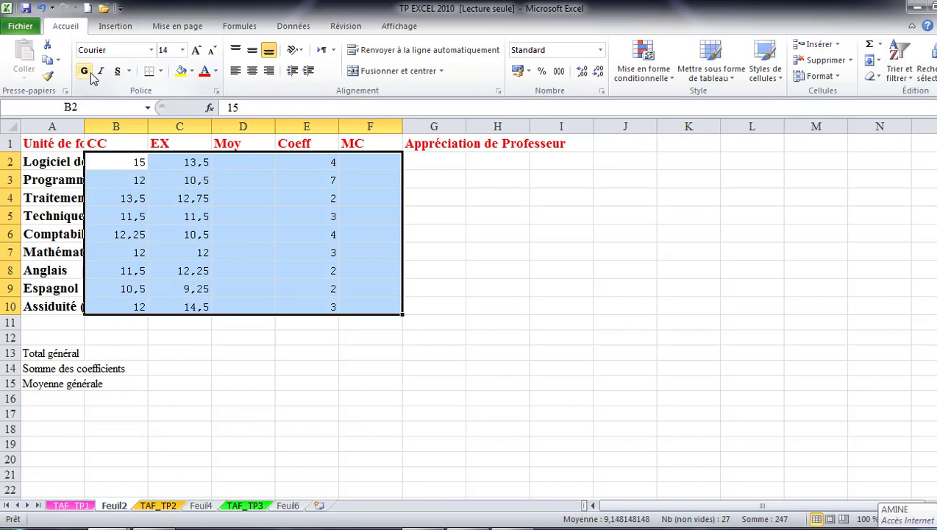
left_click(217, 210)
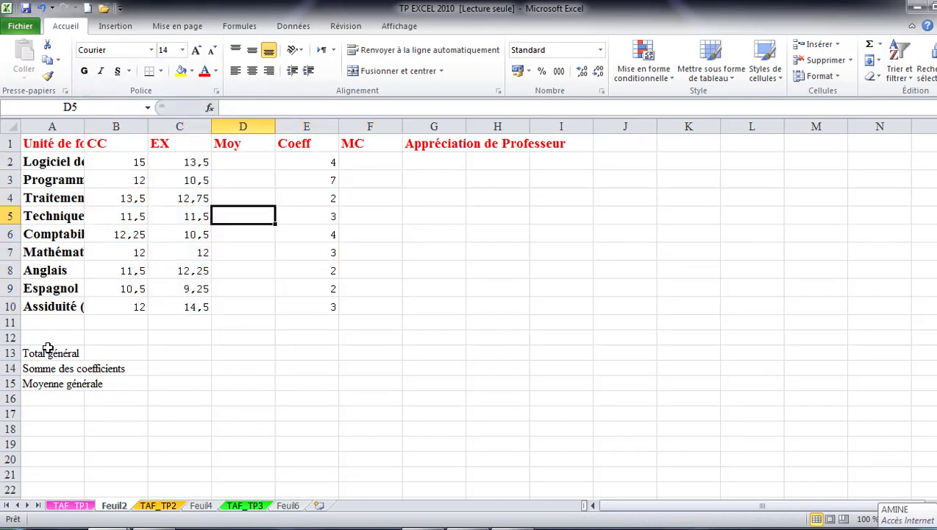
Step: Make the summary labels in A13:A15 bold and increase their font size to 14
left_click_drag(48, 349, 52, 381)
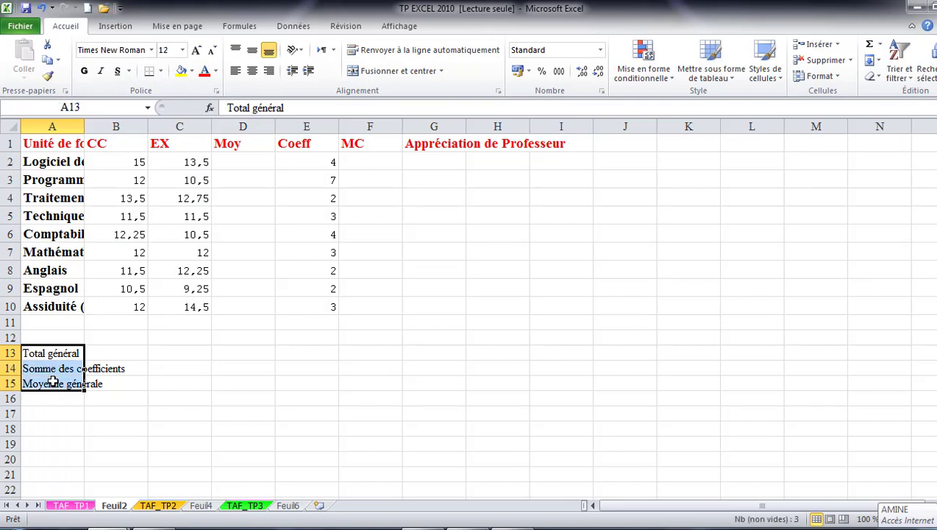
left_click(195, 50)
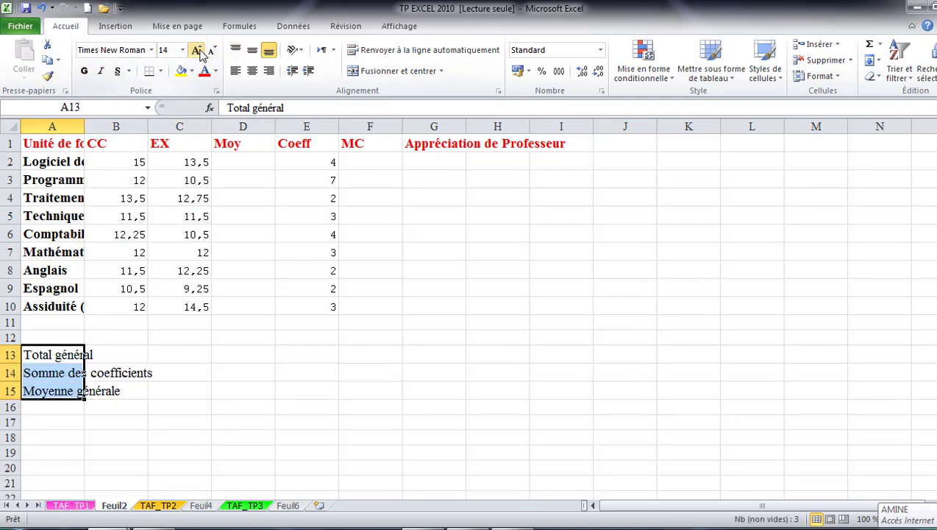
left_click(83, 71)
left_click(230, 373)
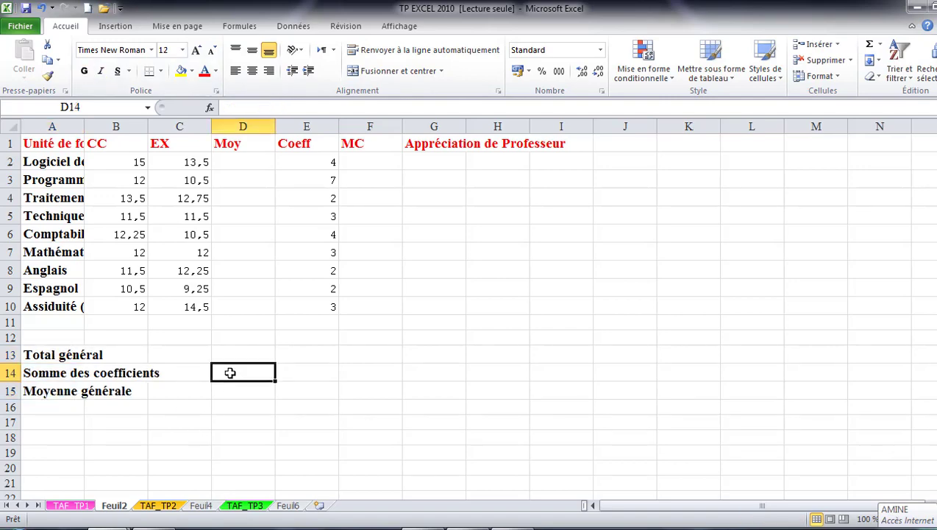
Step: Check the column width instructions on sheet TAF_TP1, and set column A on Feuil2 to a width of 30
left_click(71, 506)
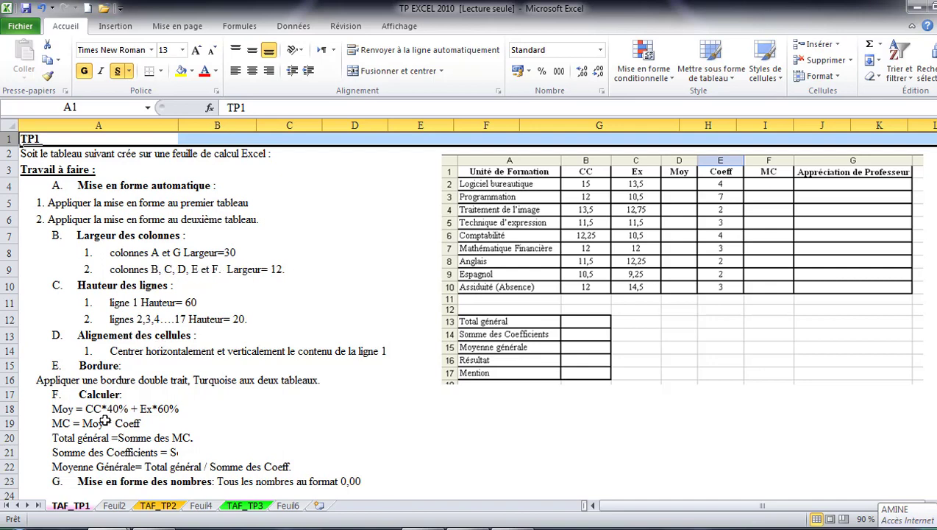
left_click(124, 507)
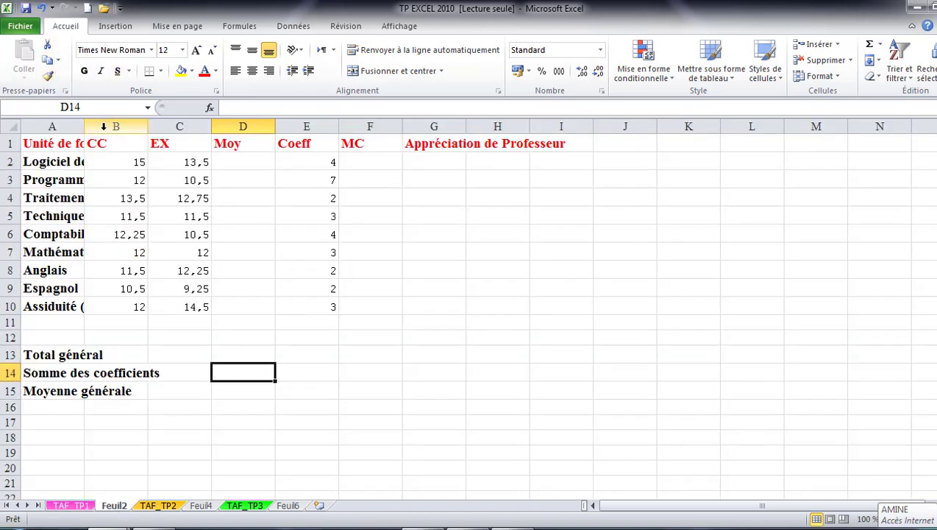
left_click(52, 126)
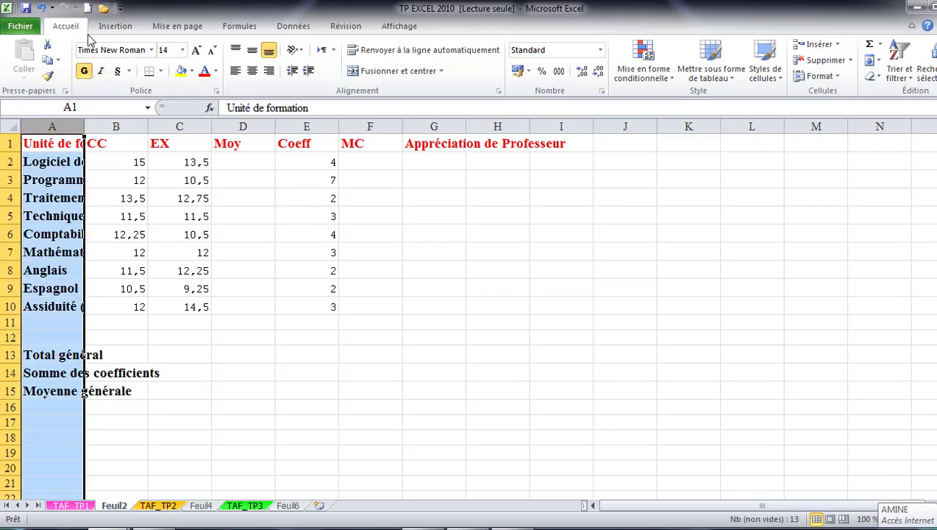
left_click(841, 78)
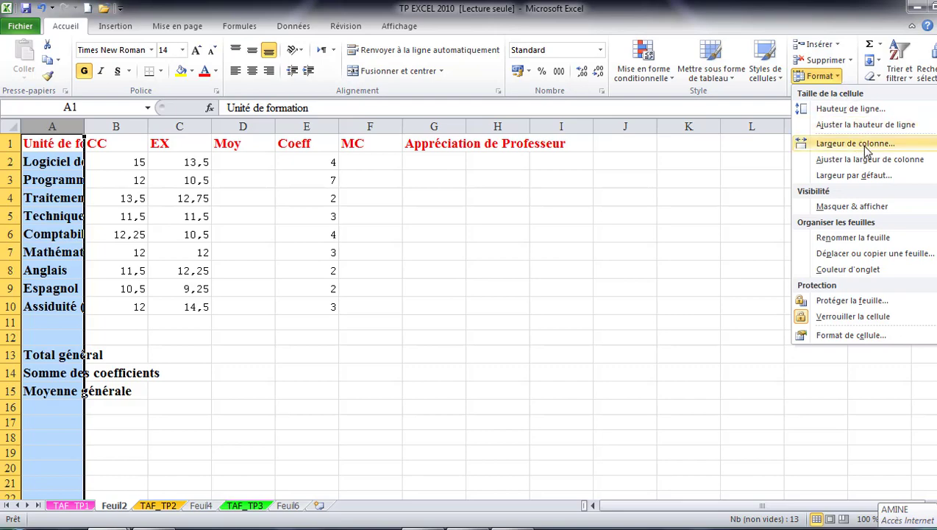
left_click(847, 145)
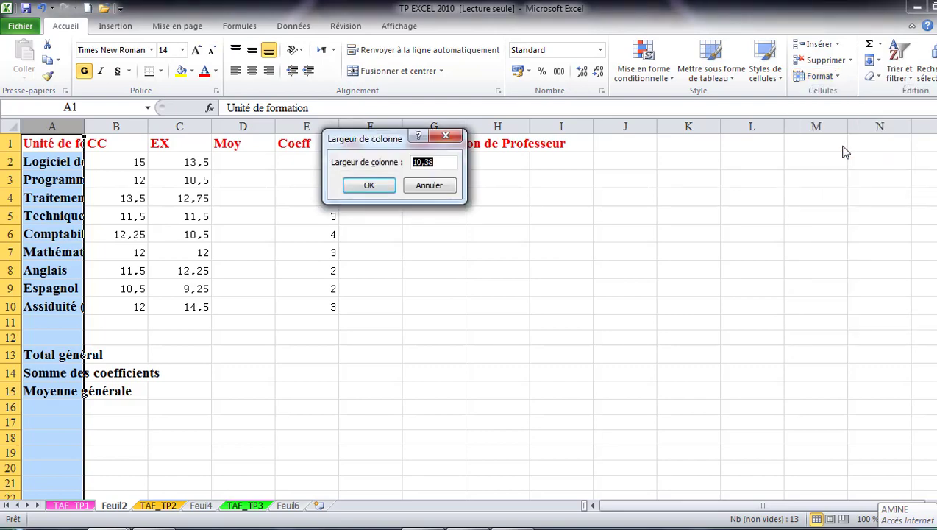
type("30")
left_click(370, 186)
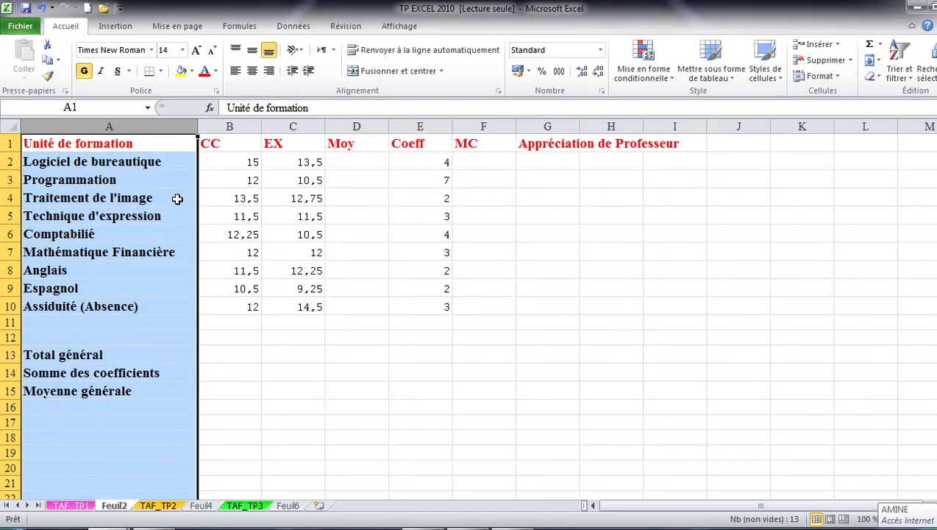
Step: Set the width of column G, Appréciation de Professeur, to 30
left_click(551, 124)
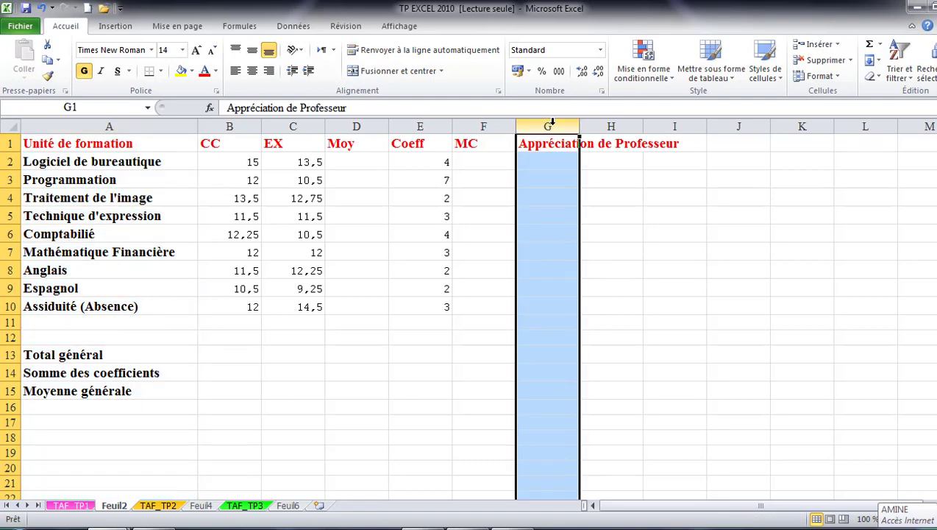
left_click(835, 76)
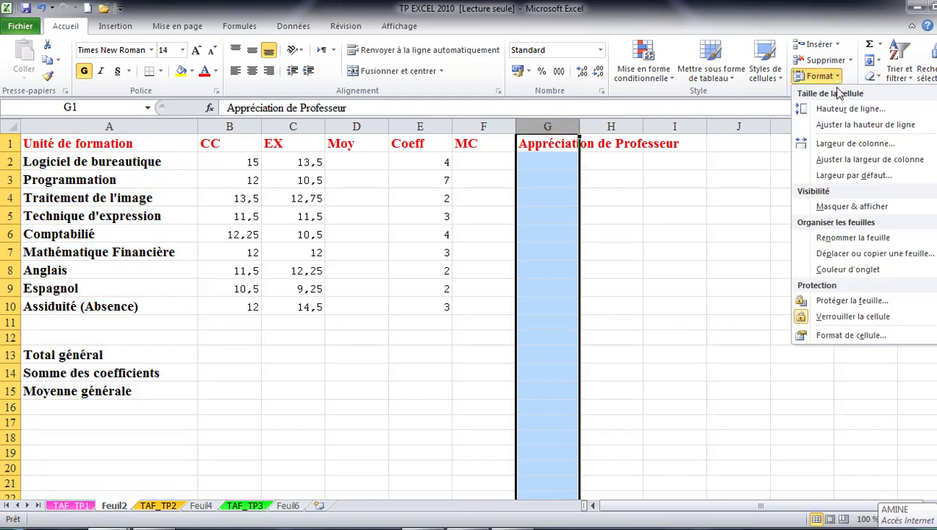
left_click(840, 145)
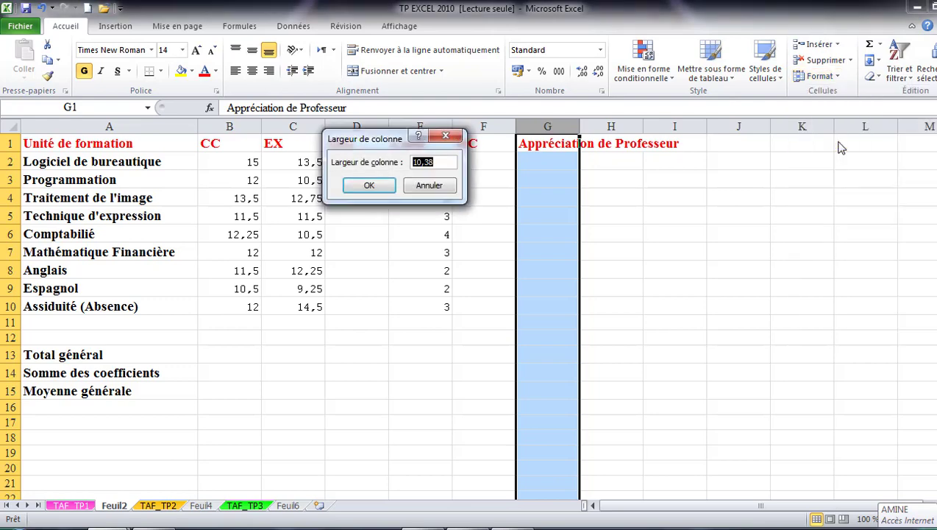
type("30")
key("Return")
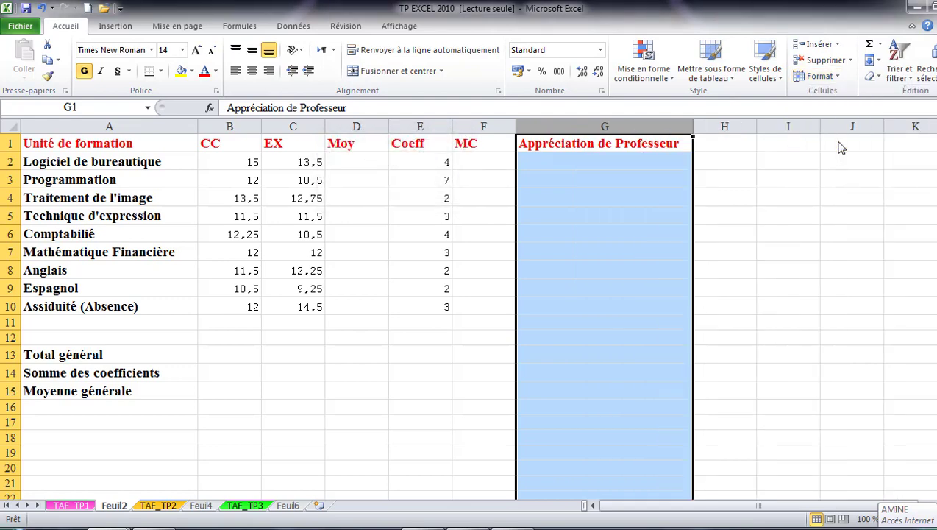
left_click(710, 271)
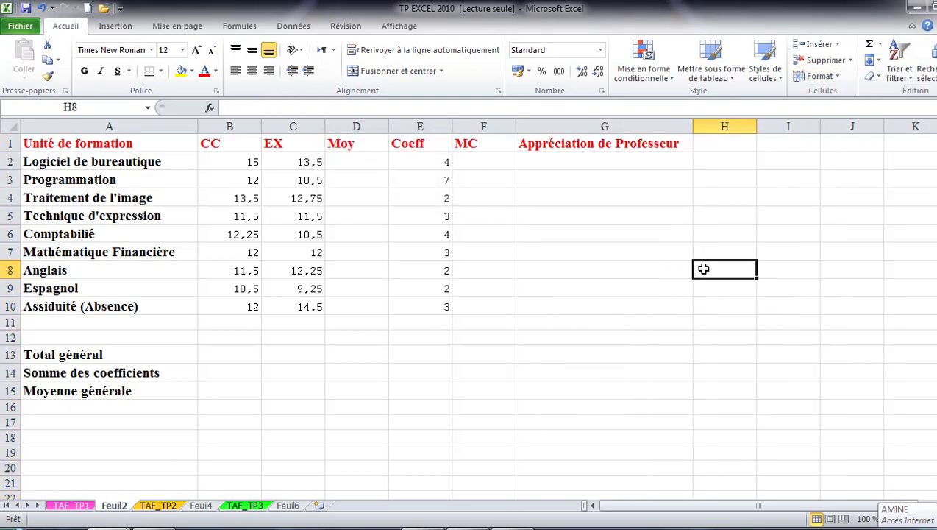
left_click(562, 158)
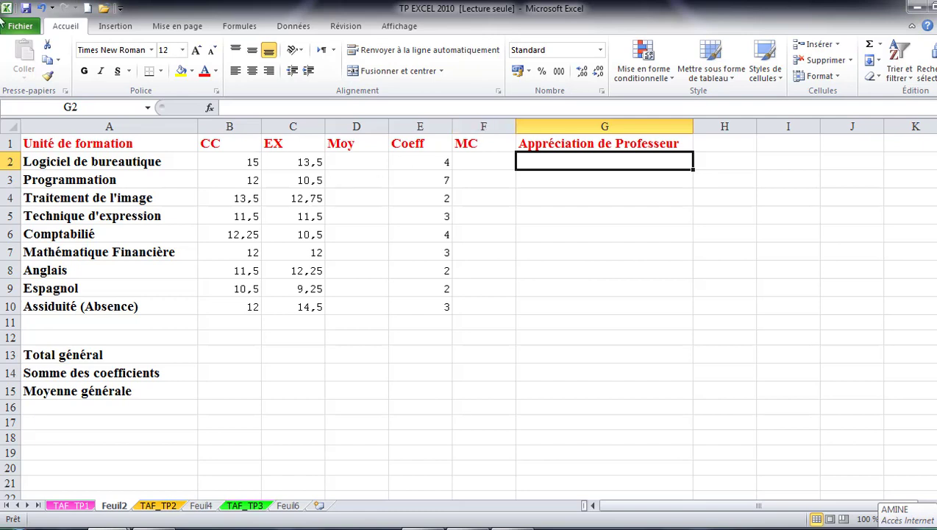
Step: Set the width of columns B through F to 12
left_click(228, 126)
left_click_drag(228, 126, 484, 118)
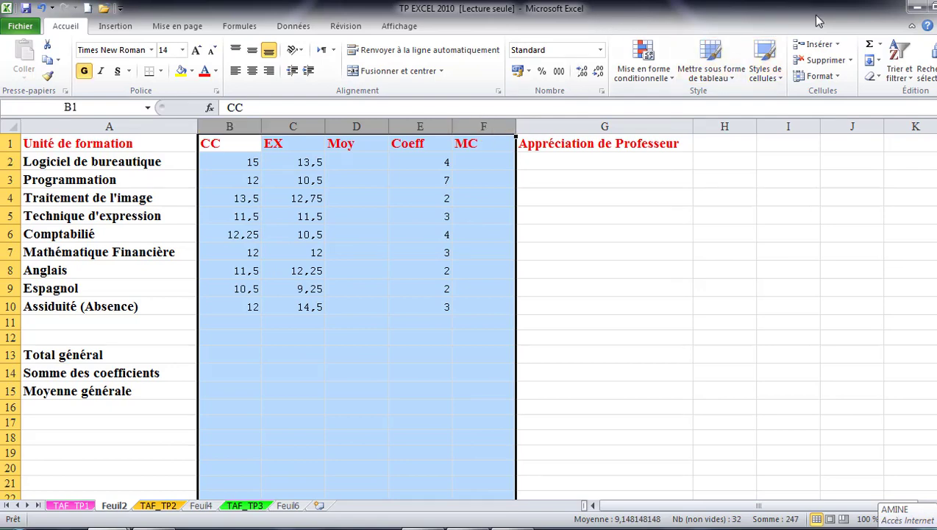
left_click(819, 76)
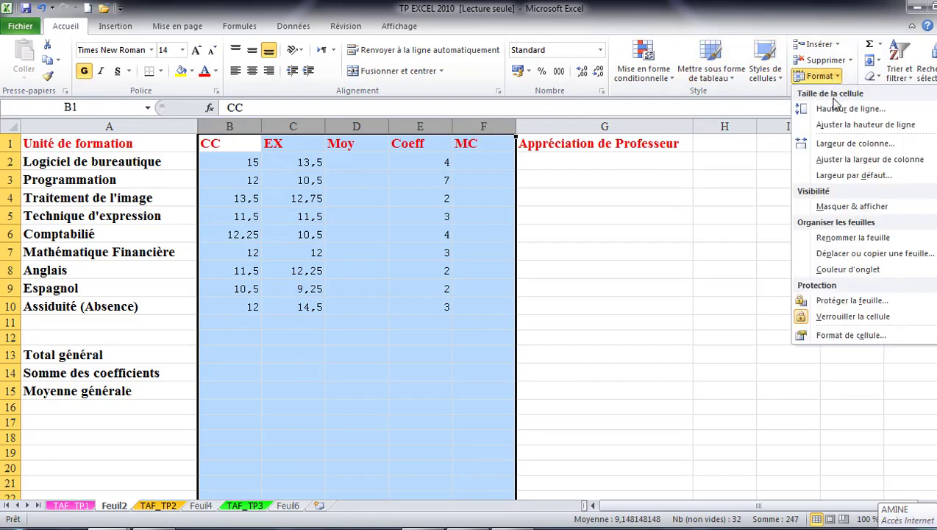
left_click(837, 143)
type("12")
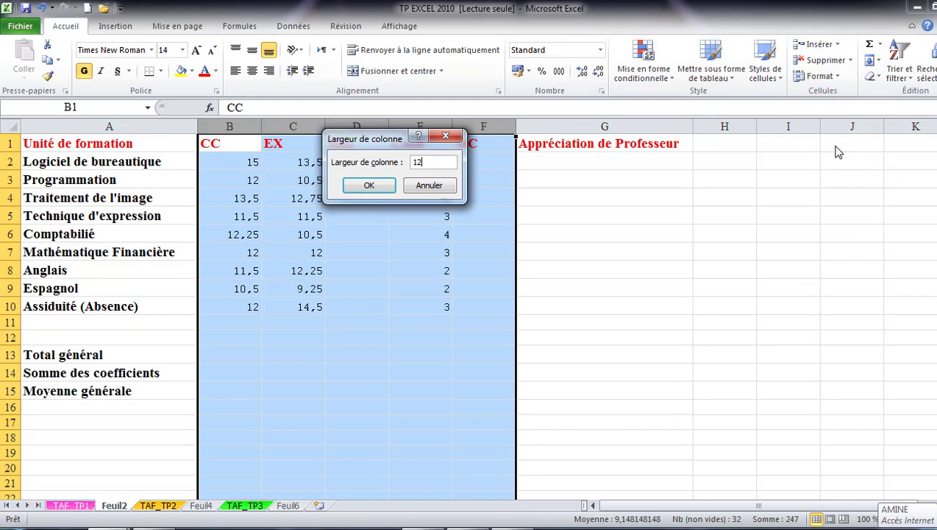
key("Return")
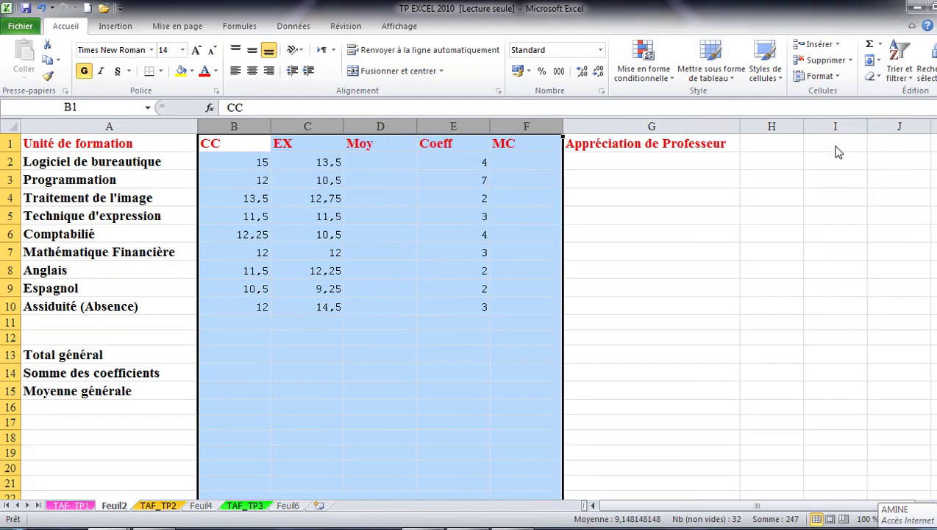
left_click(710, 238)
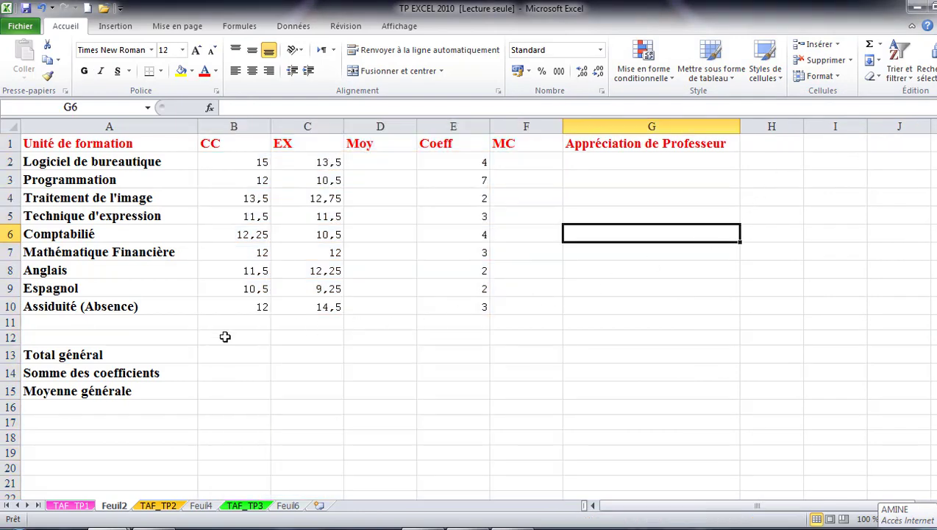
Step: Check the row height instructions on sheet TAF_TP1, and set row 1 on Feuil2 to a height of 60
left_click(73, 505)
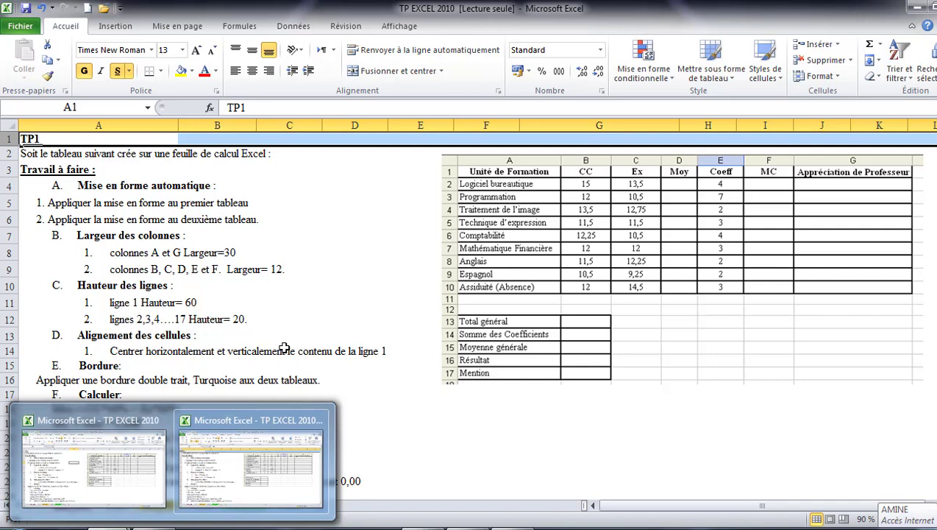
left_click(114, 506)
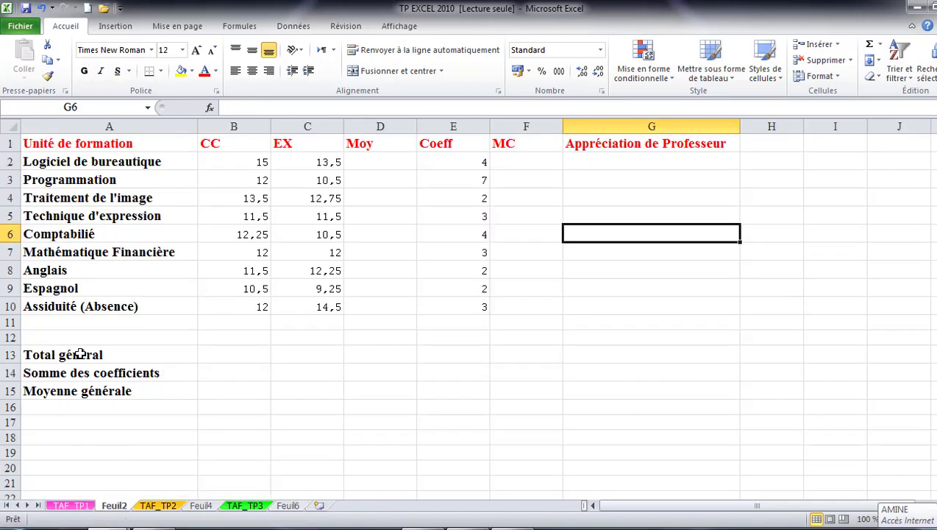
left_click(6, 144)
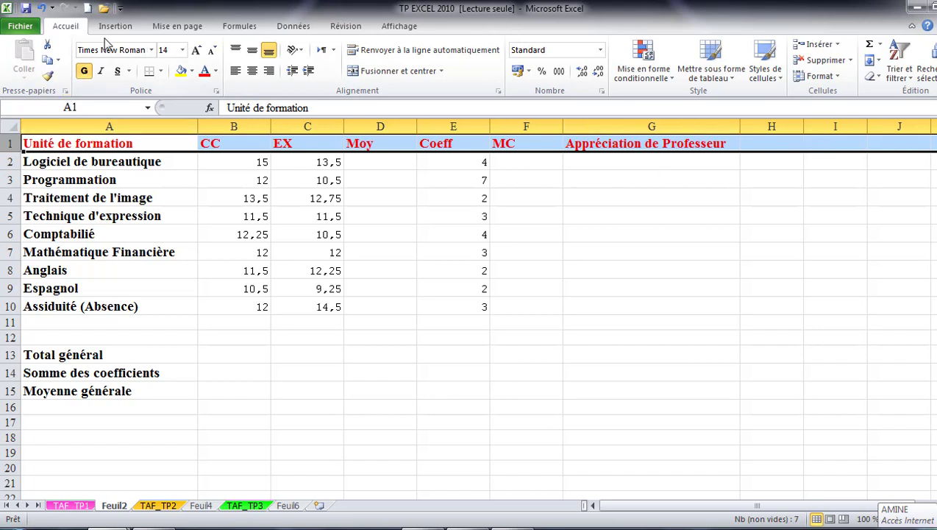
left_click(841, 76)
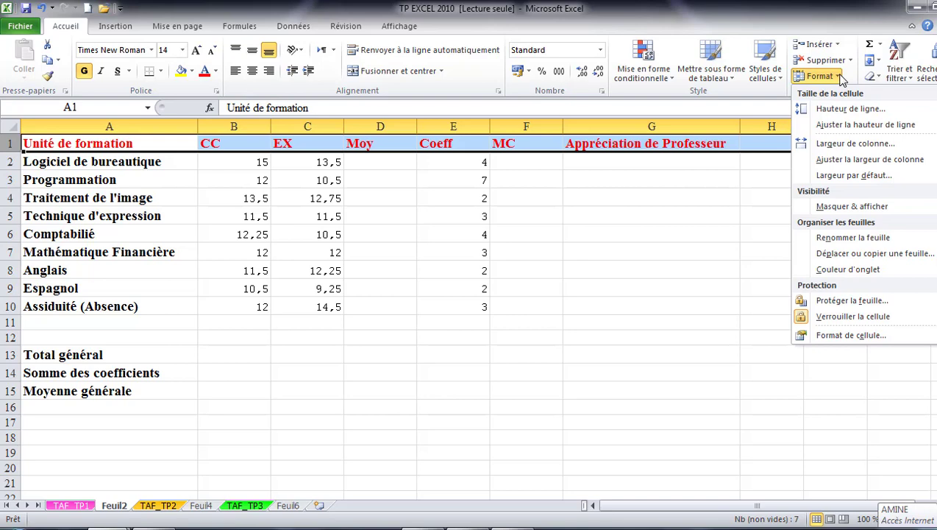
left_click(849, 109)
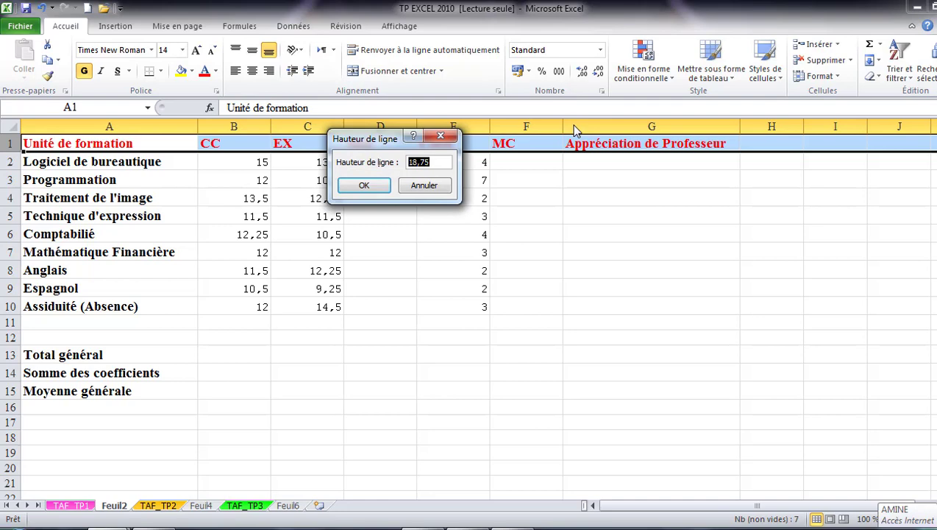
type("60")
key("Return")
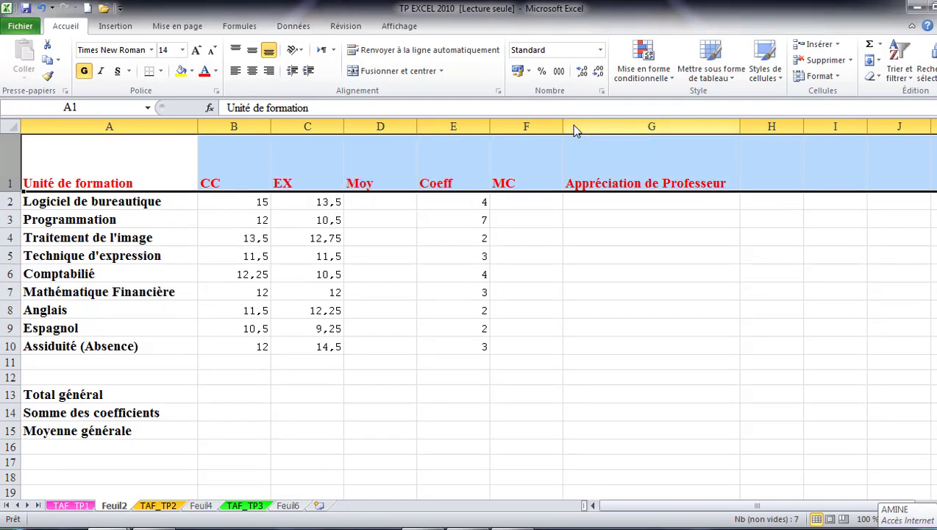
Step: Set the height of rows 2 through 15 to 20
left_click(11, 201)
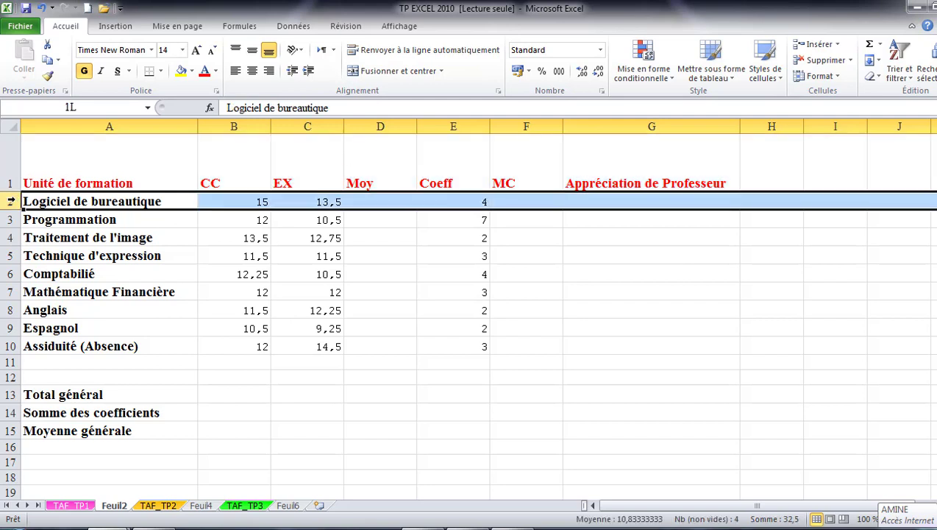
left_click_drag(11, 200, 9, 430)
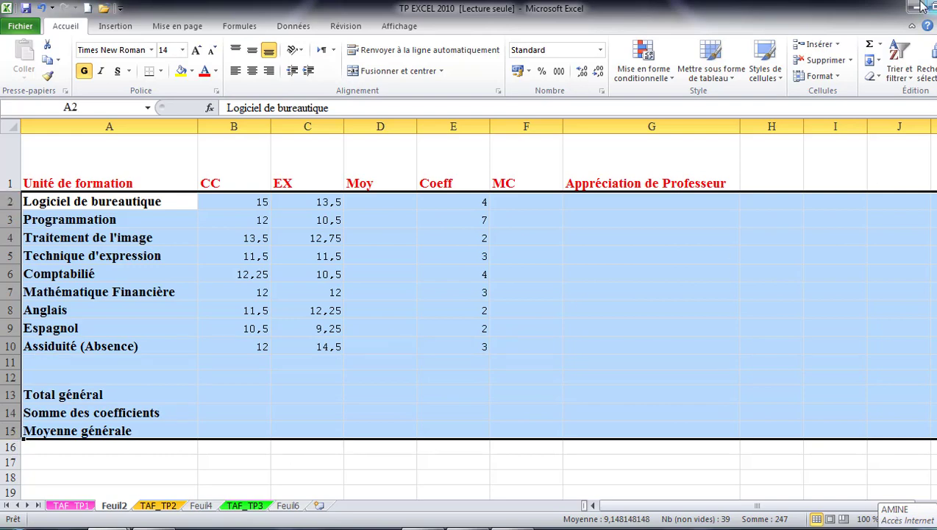
left_click(837, 76)
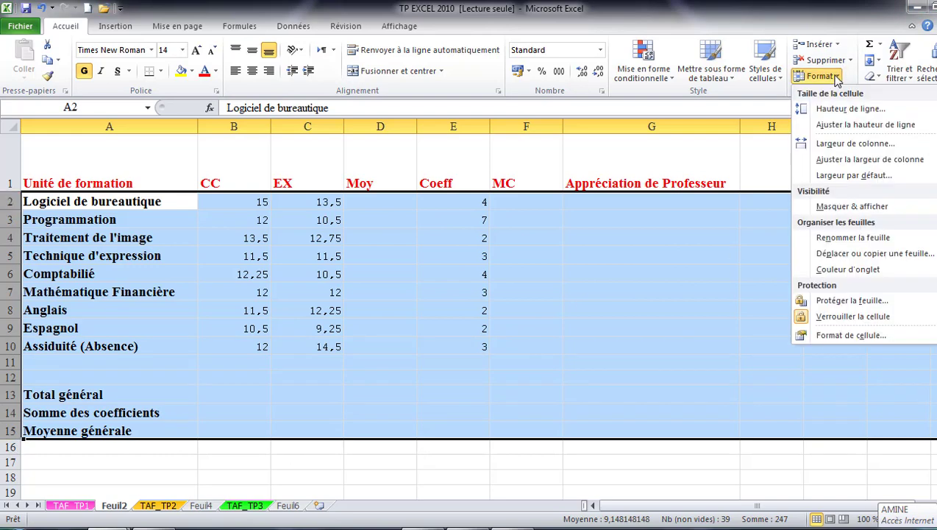
left_click(838, 112)
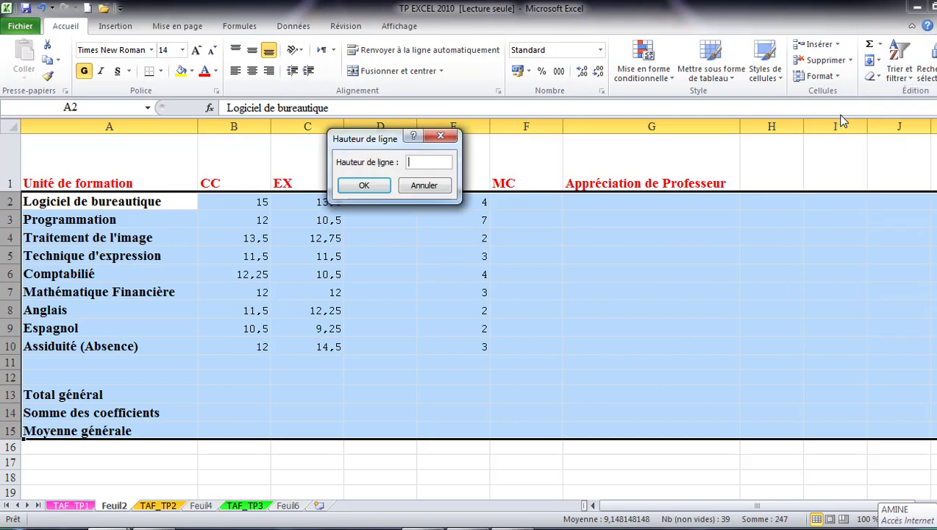
key("Return")
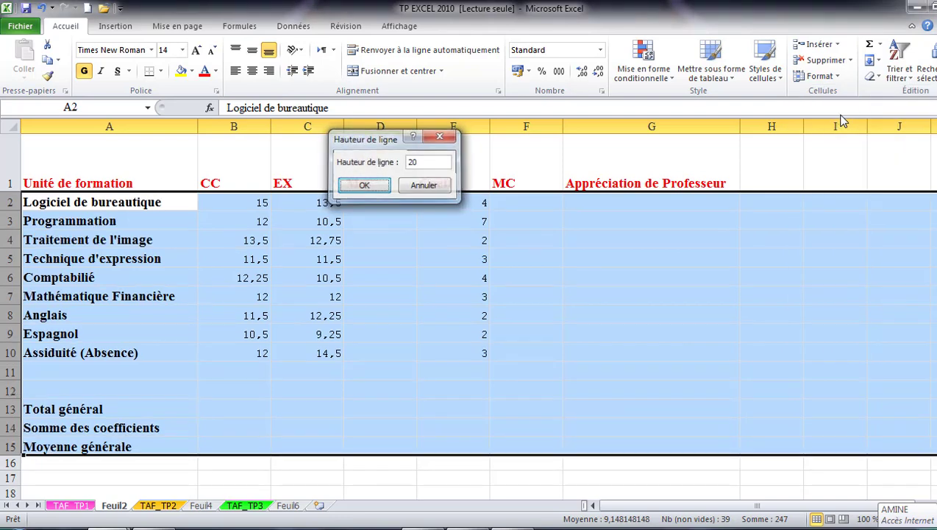
left_click(381, 341)
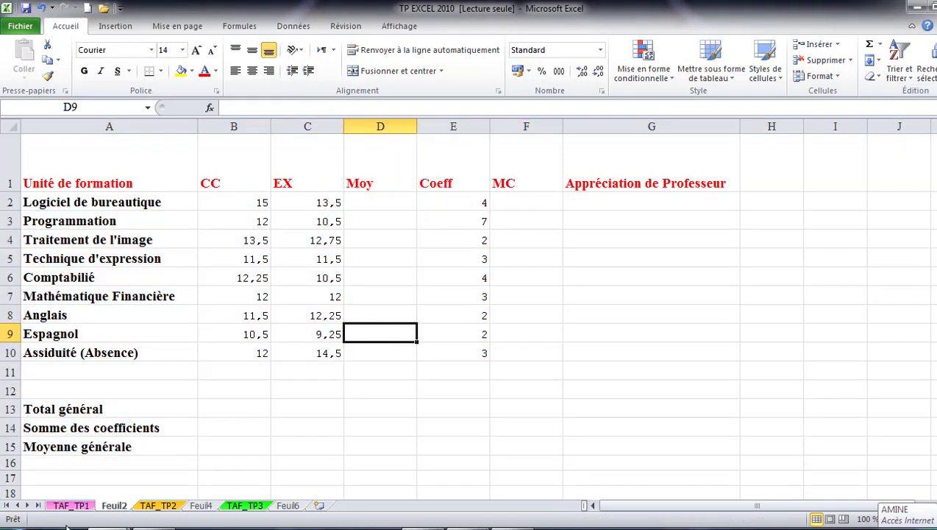
Step: Check the cell alignment instruction on sheet TAF_TP1, and centre header cells A1:G1 on Feuil2 horizontally and vertically
left_click(69, 505)
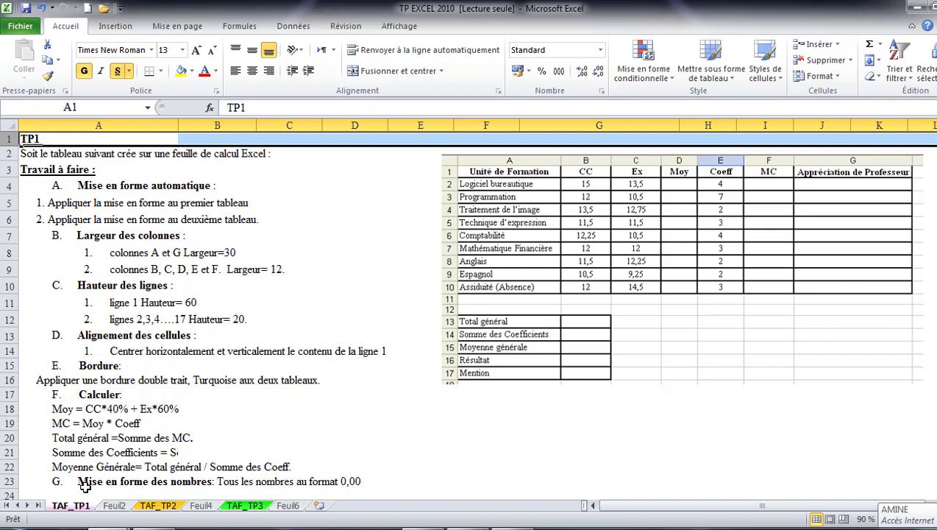
left_click(118, 506)
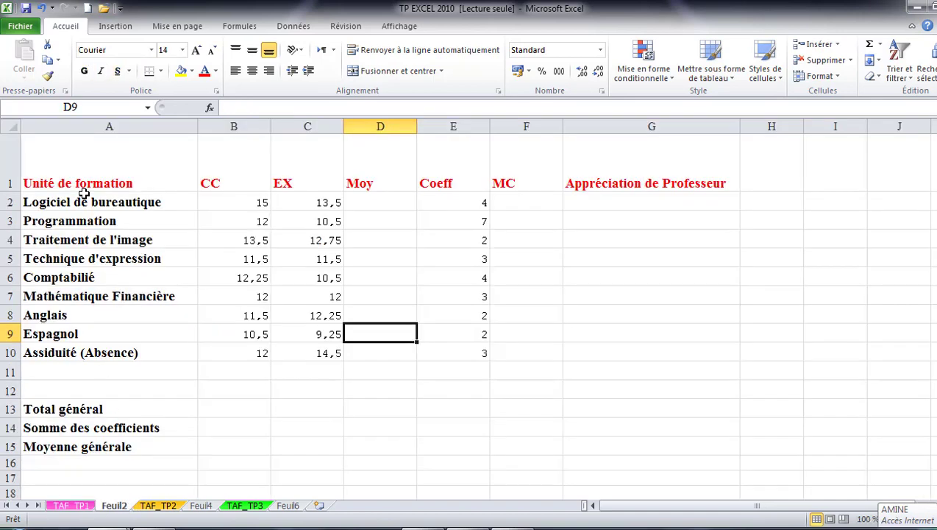
left_click_drag(94, 157, 605, 173)
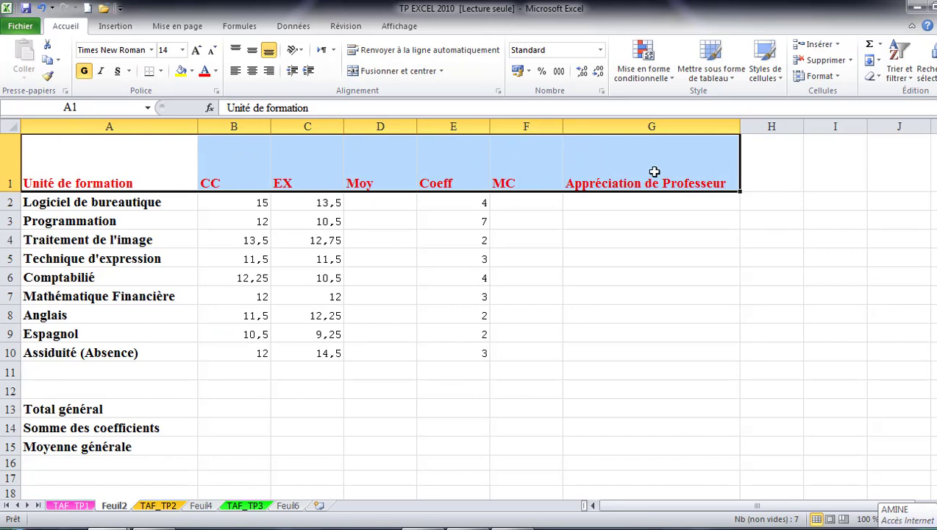
left_click(144, 157)
left_click_drag(139, 157, 628, 158)
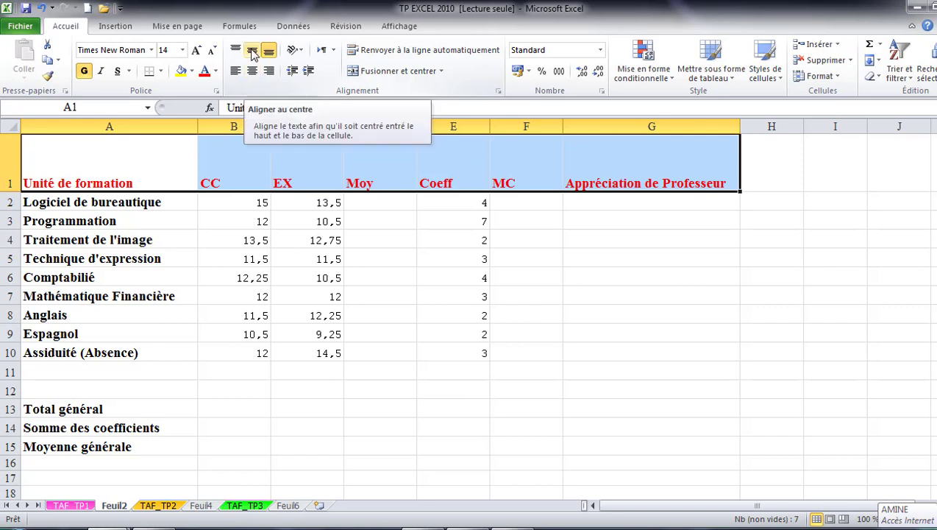
left_click(499, 92)
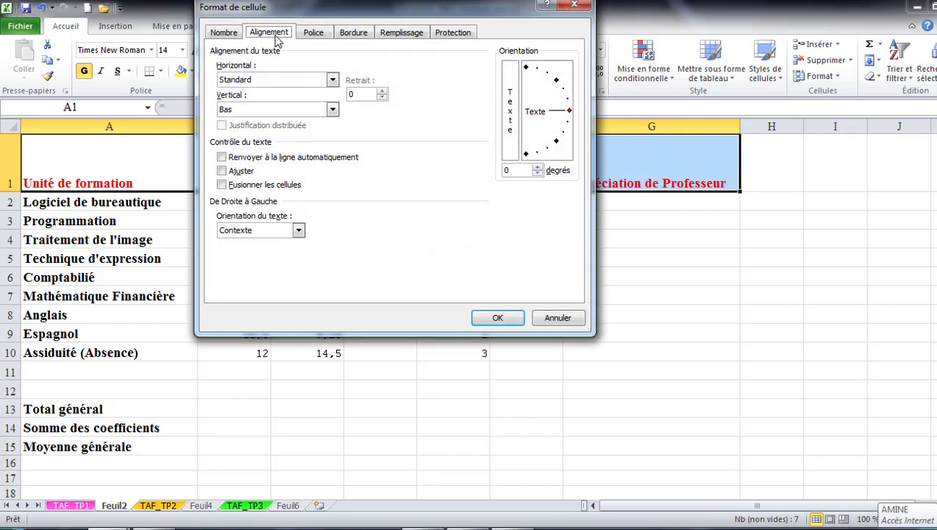
left_click(250, 83)
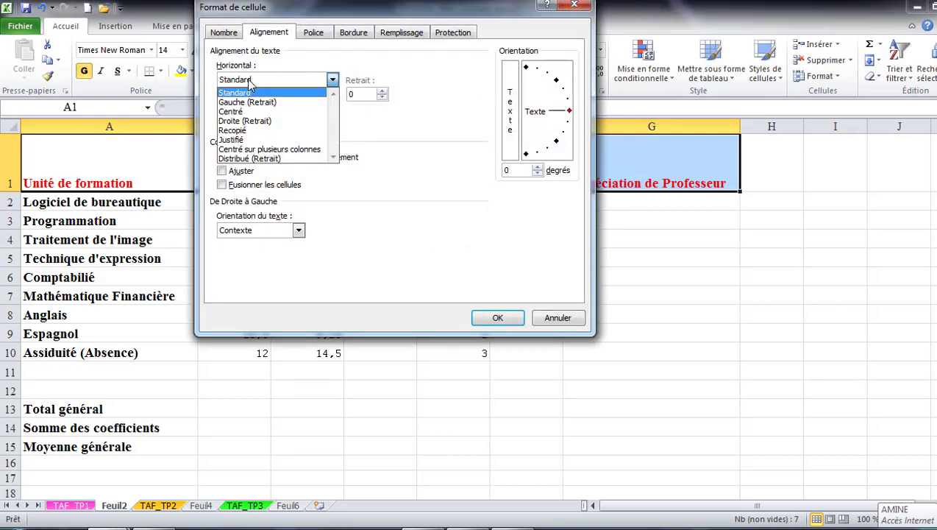
left_click(249, 111)
left_click(248, 110)
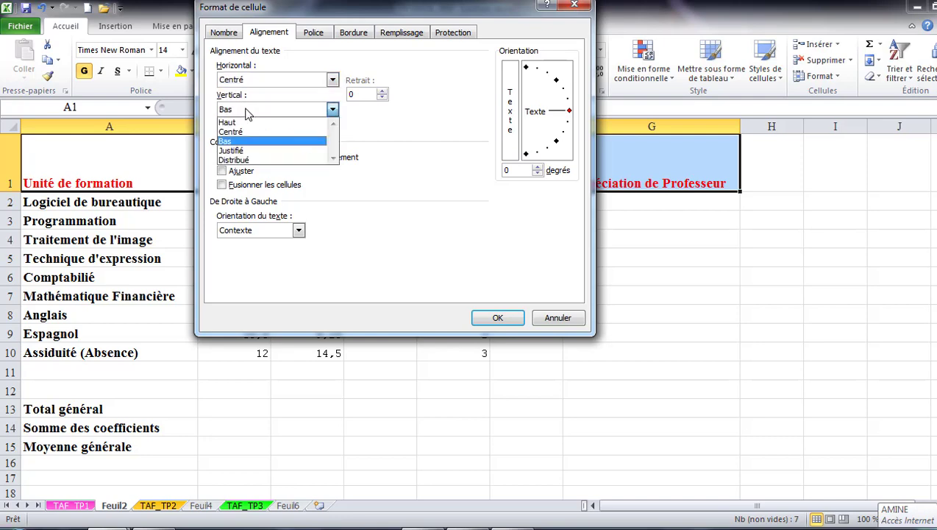
left_click(248, 131)
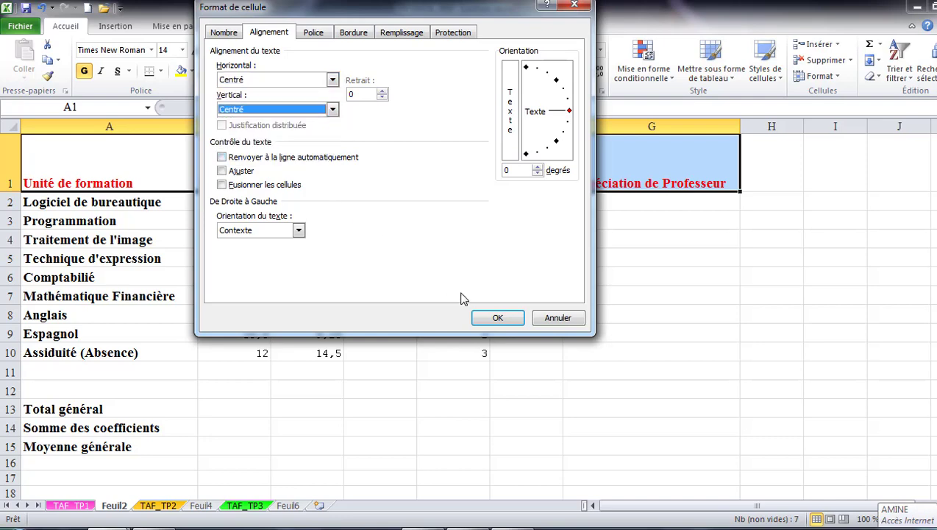
left_click(496, 323)
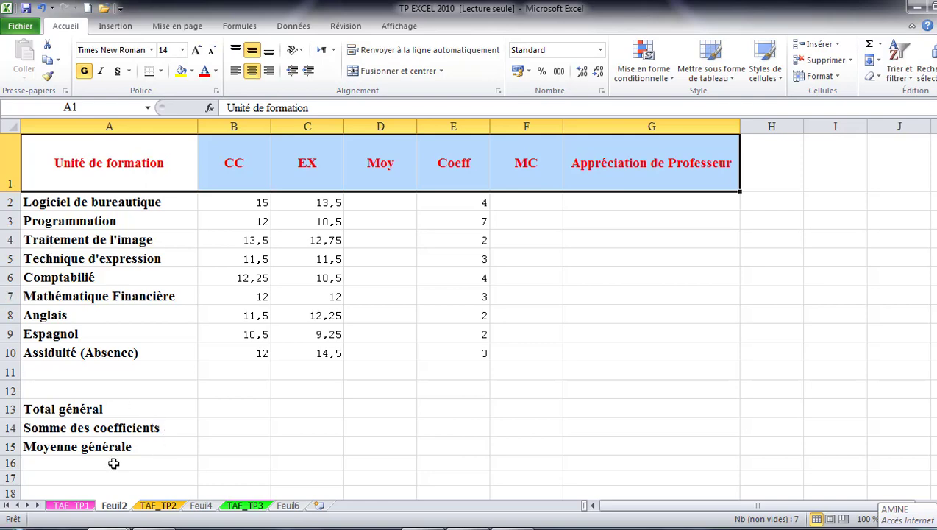
Step: Check the border instruction on sheet TAF_TP1, and apply double-line light blue outline and inside borders to table A1:G10 on Feuil2
left_click(69, 505)
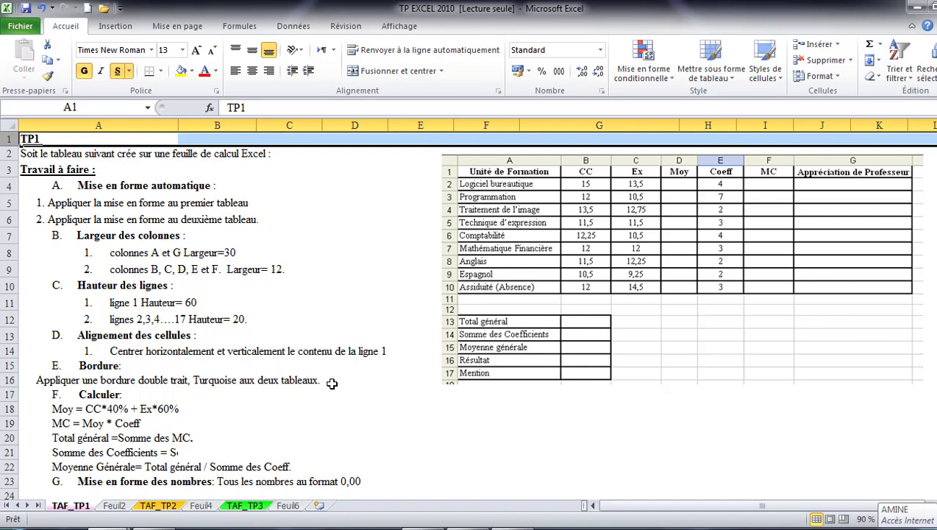
left_click(116, 506)
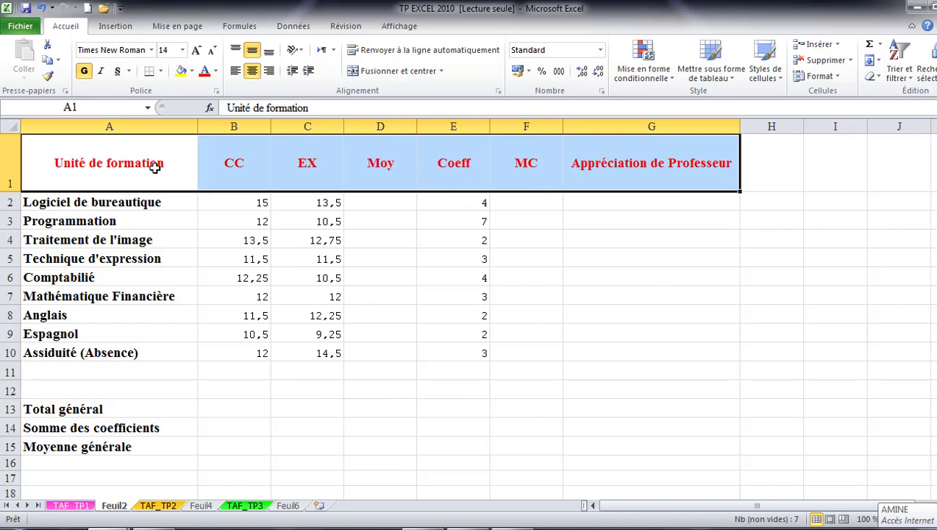
left_click_drag(153, 163, 634, 184)
left_click_drag(125, 181, 589, 342)
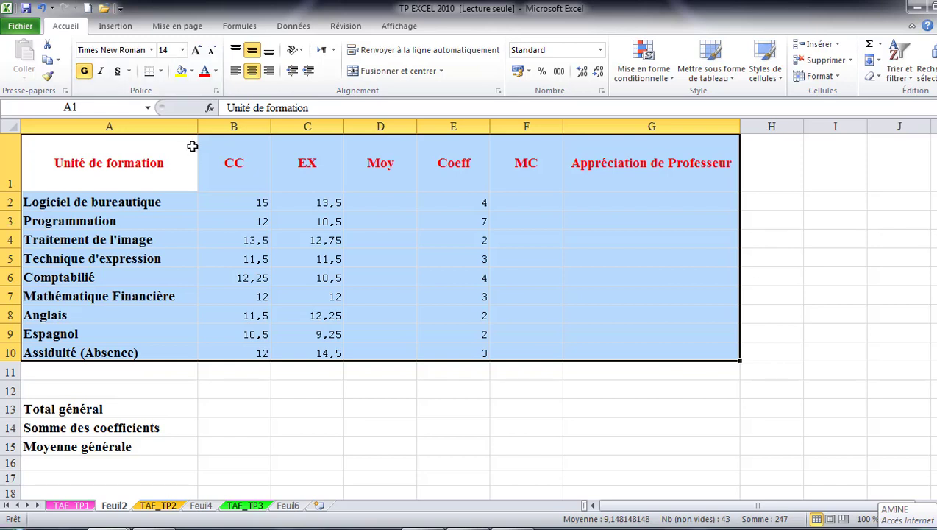
left_click(163, 72)
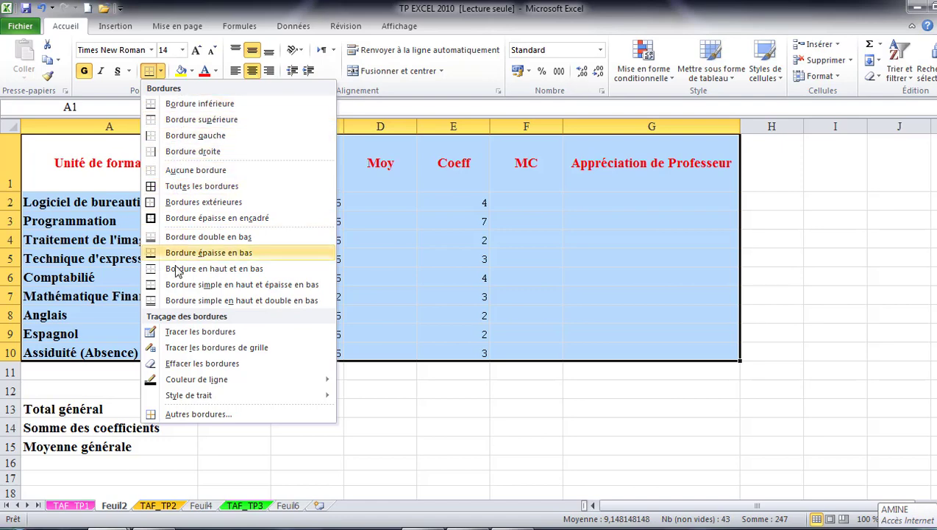
left_click(203, 416)
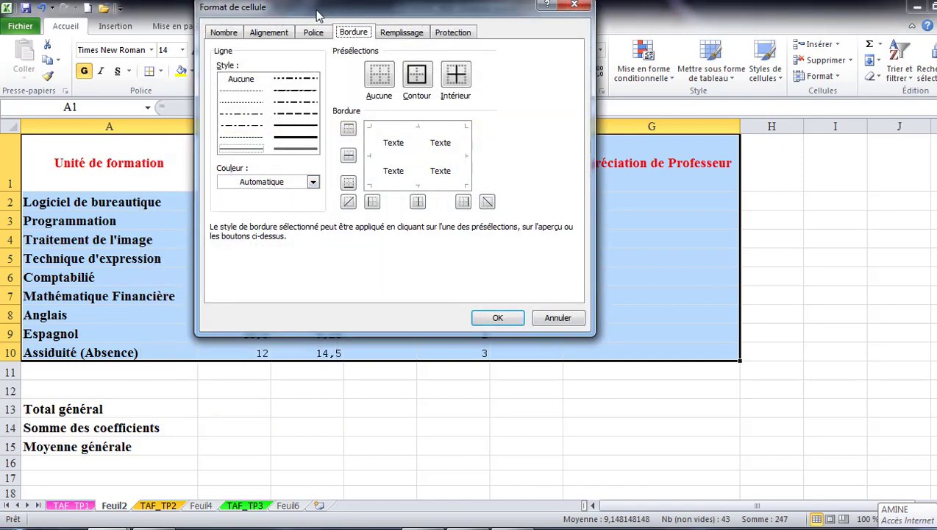
left_click_drag(315, 20, 303, 84)
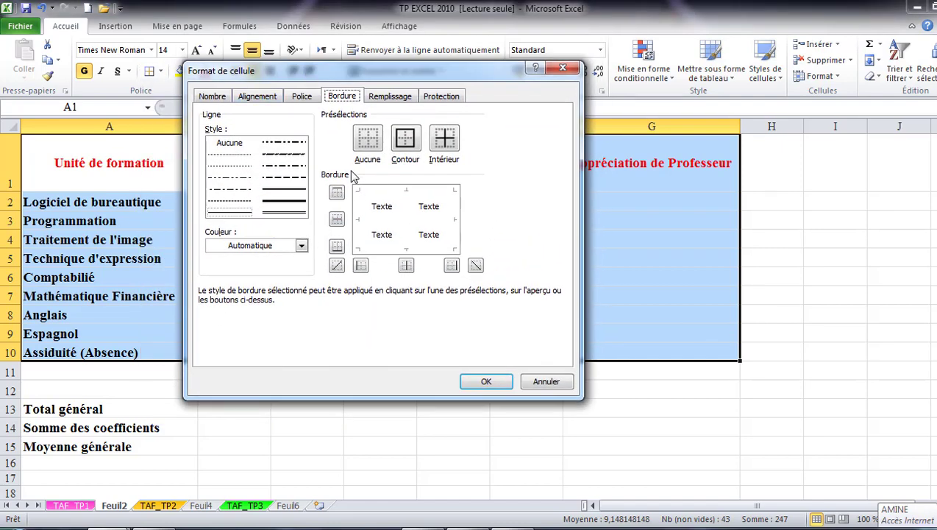
left_click(279, 214)
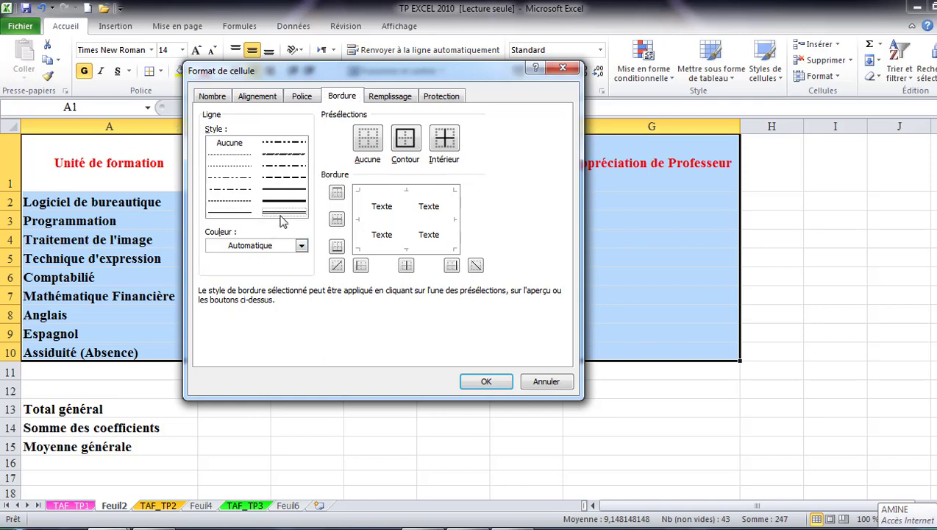
left_click(302, 245)
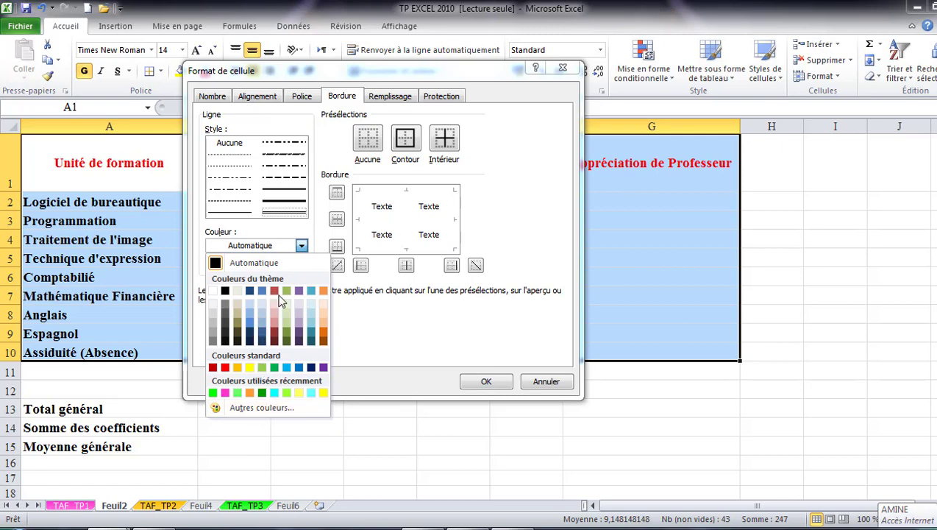
left_click(286, 368)
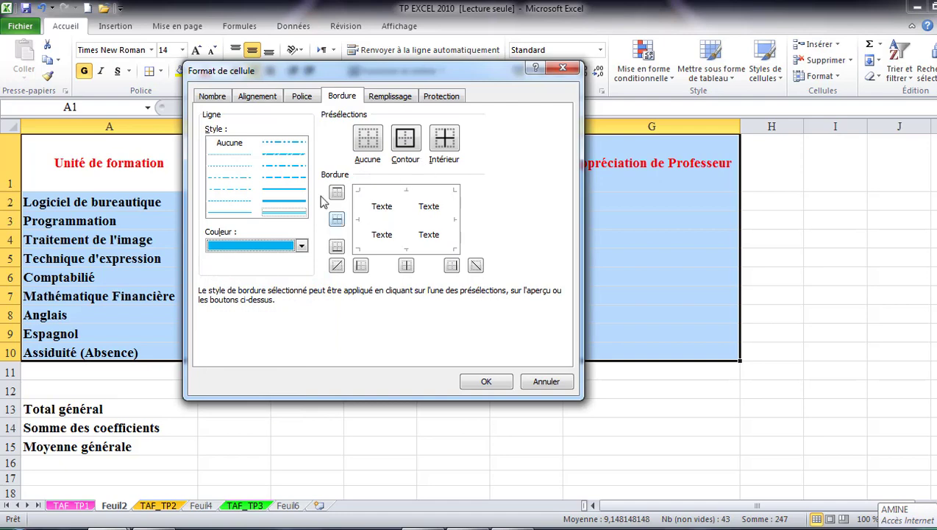
left_click(410, 142)
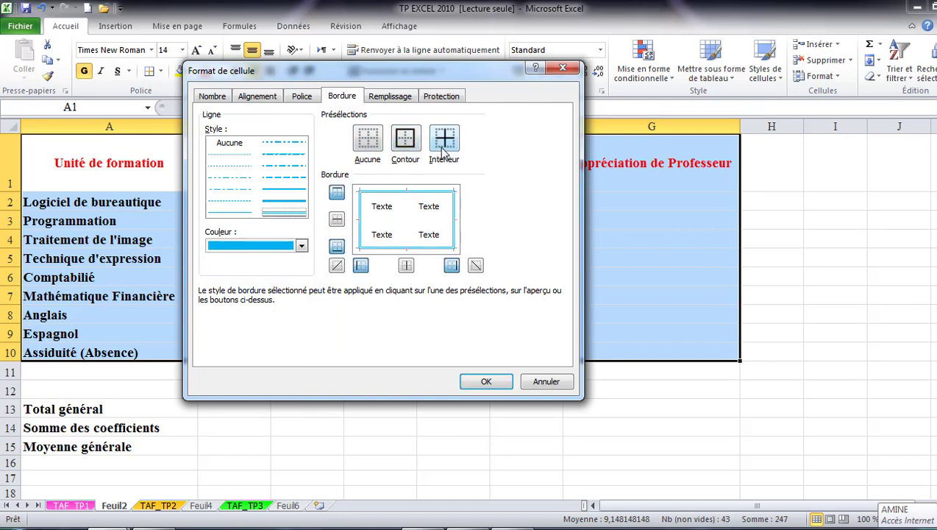
left_click(445, 147)
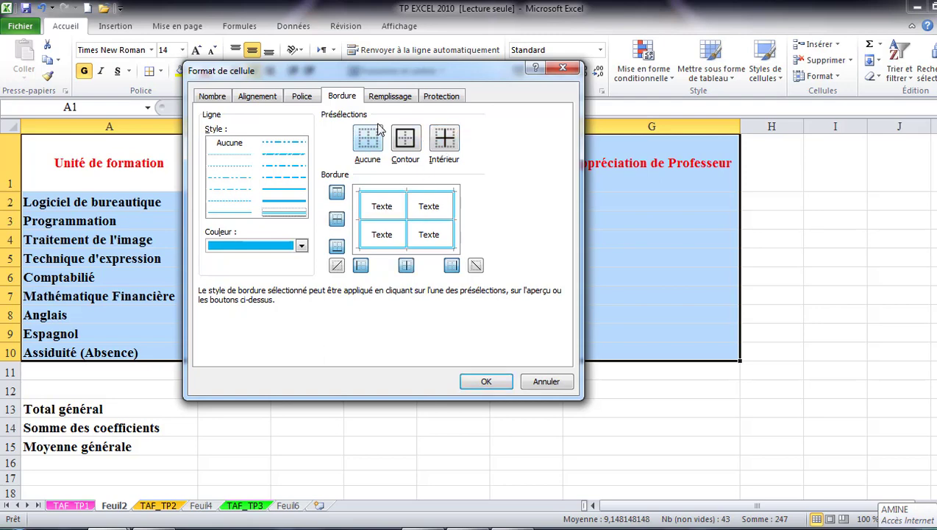
left_click(485, 381)
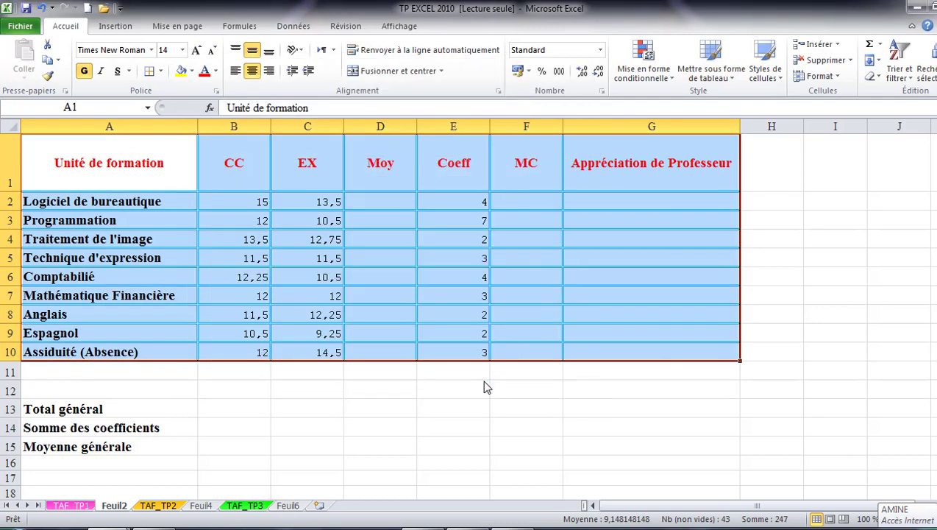
left_click(645, 200)
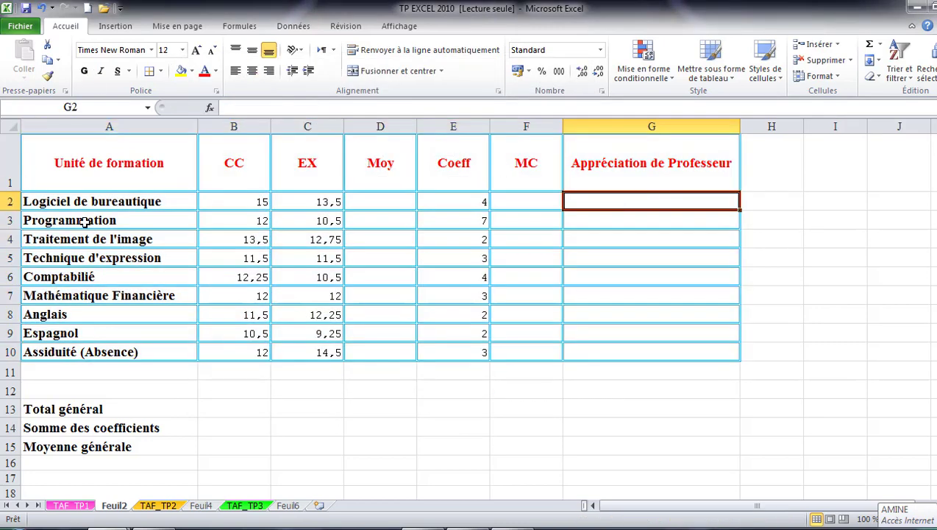
Step: Apply double-line light blue outline and inside borders to the totals table A13:B15
left_click_drag(115, 409, 229, 446)
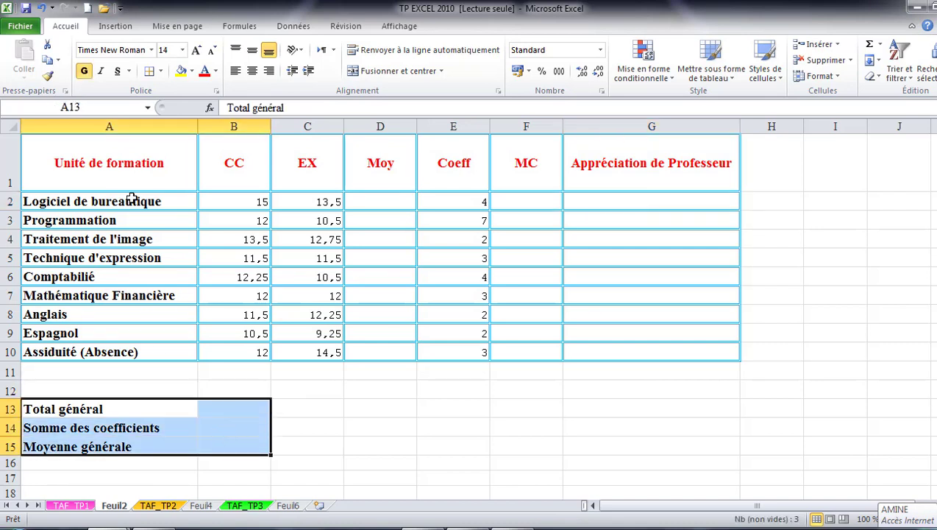
left_click(149, 73)
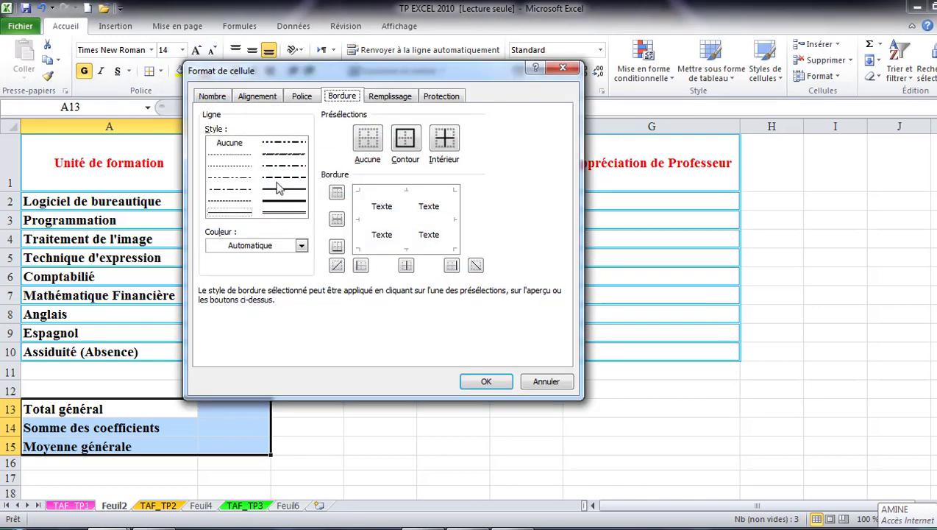
left_click(284, 214)
left_click(302, 246)
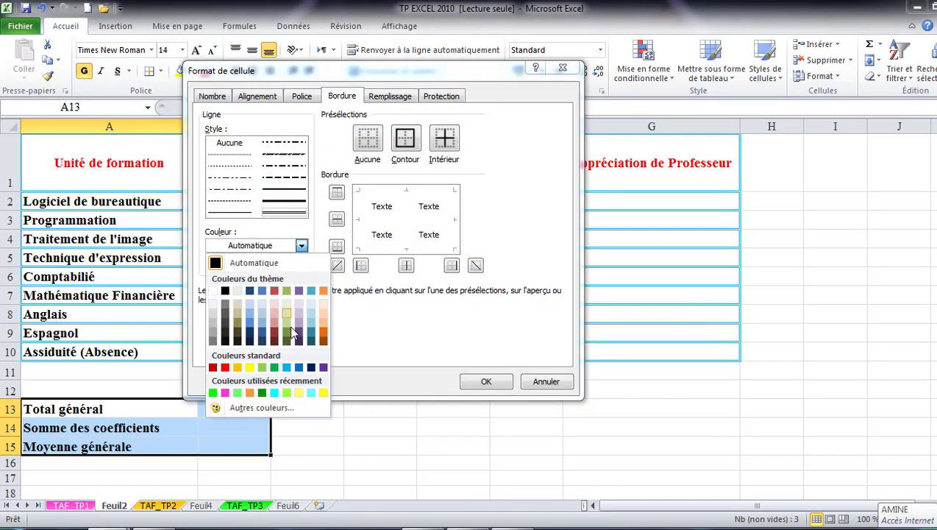
left_click(292, 368)
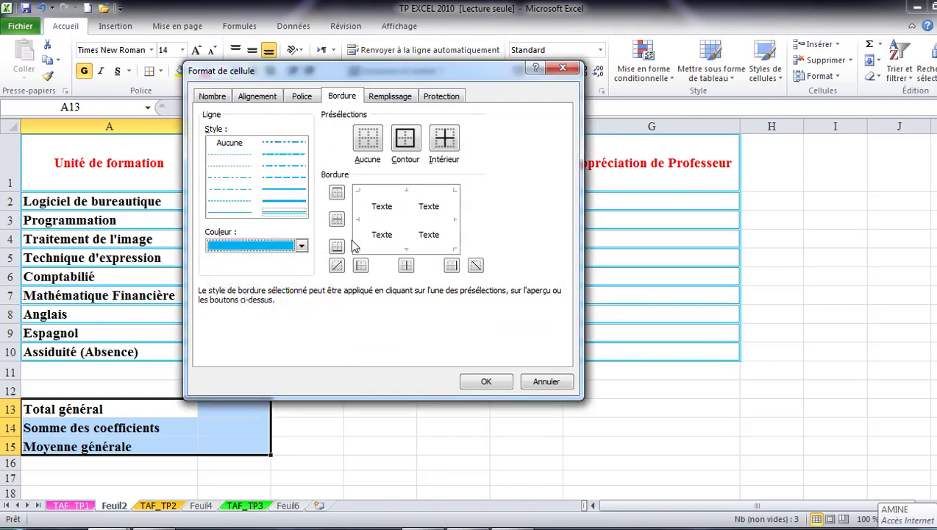
left_click(404, 142)
left_click(443, 142)
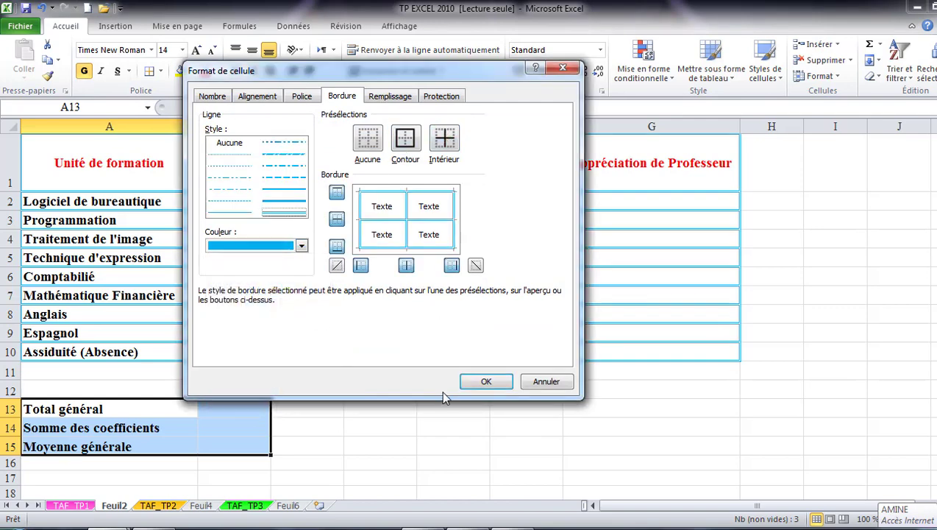
left_click(482, 381)
left_click(456, 382)
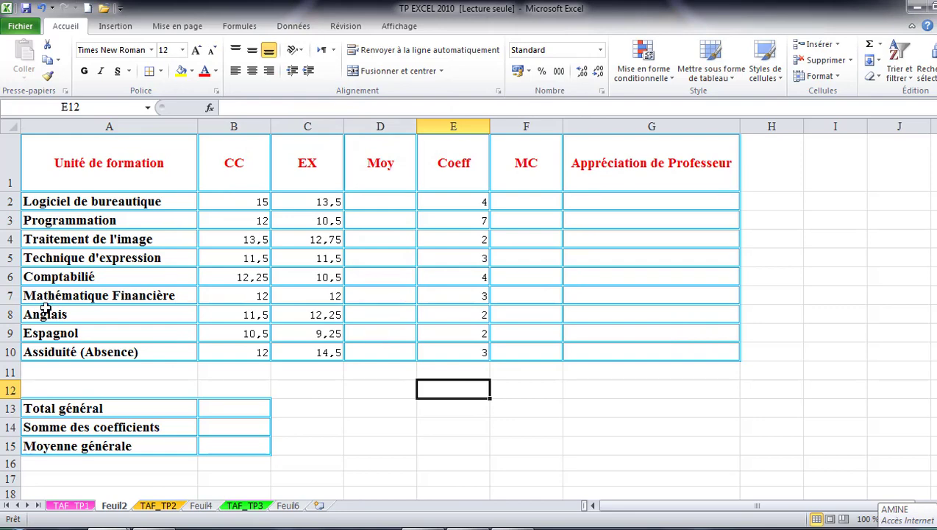
Step: Review the calculation instructions in section F of sheet TAF_TP1 and return to Feuil2
left_click(70, 505)
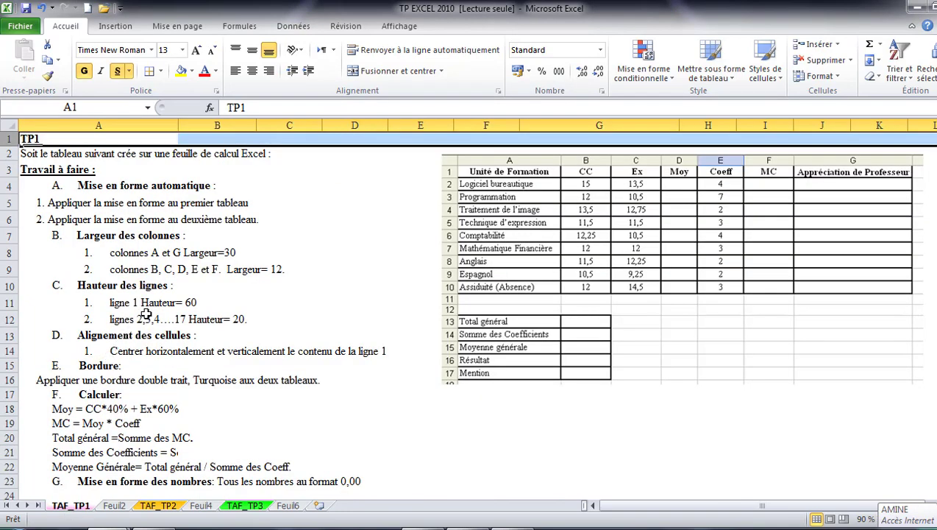
scroll(146, 314, "down", 1)
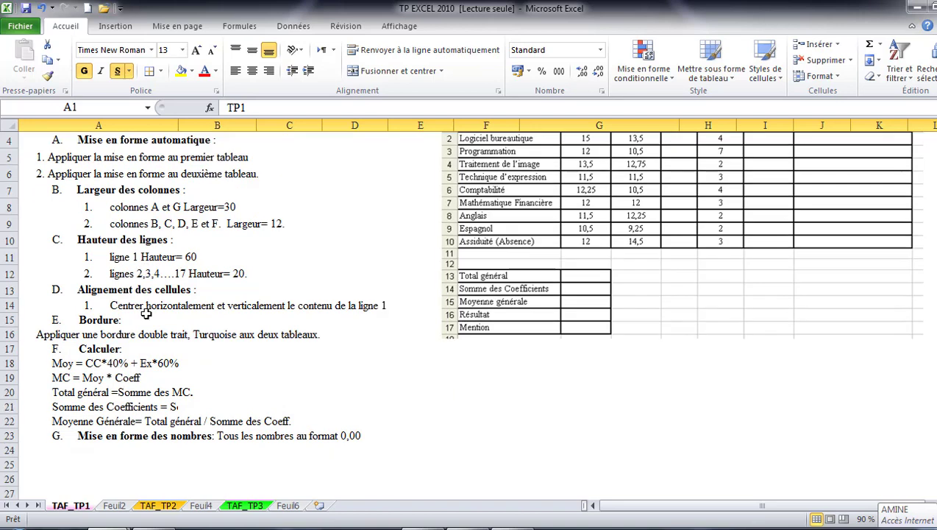
left_click(58, 346)
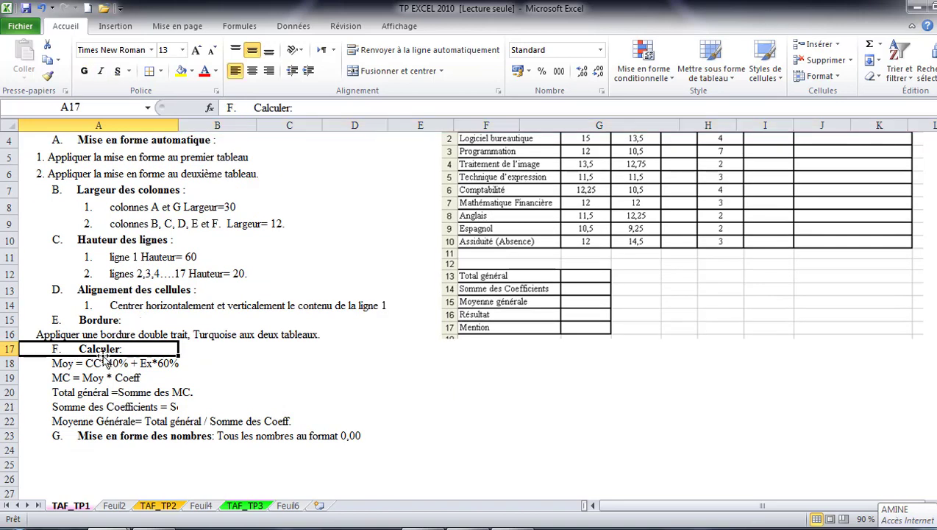
left_click(213, 346)
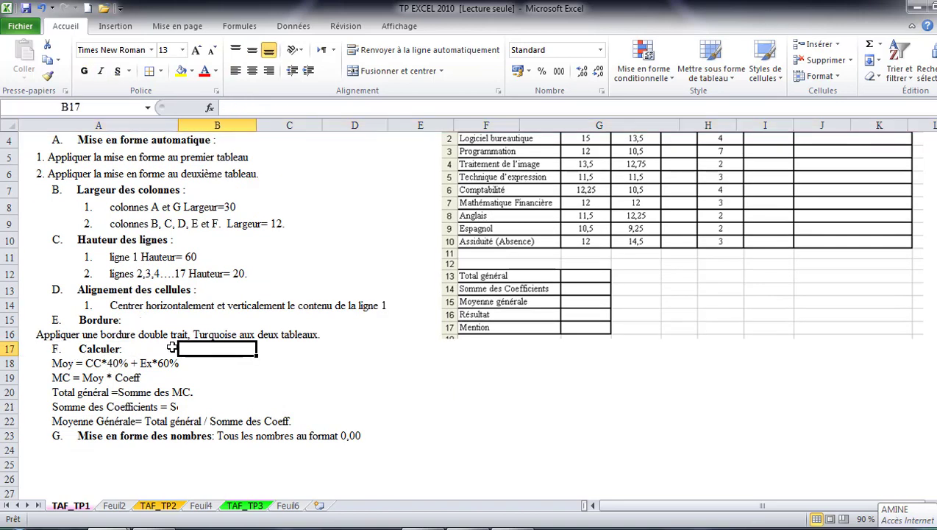
left_click(73, 377)
left_click(90, 406)
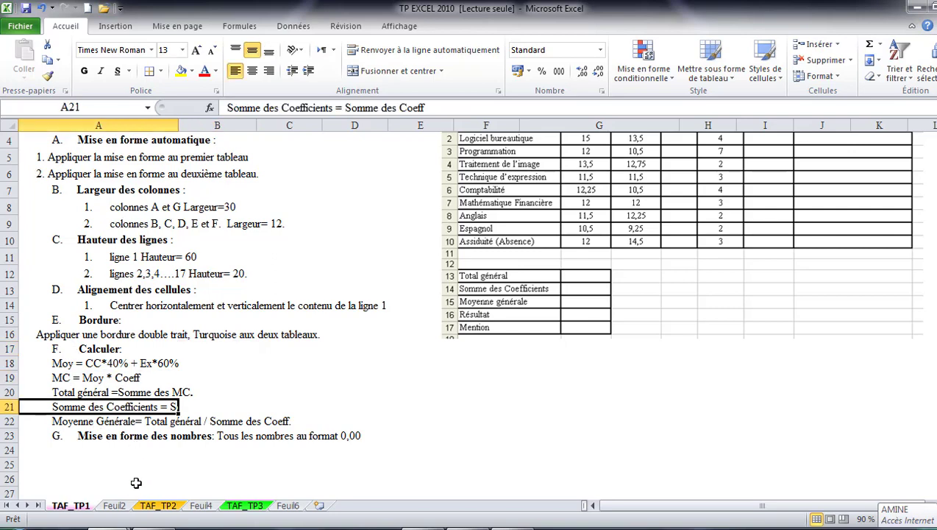
left_click(115, 506)
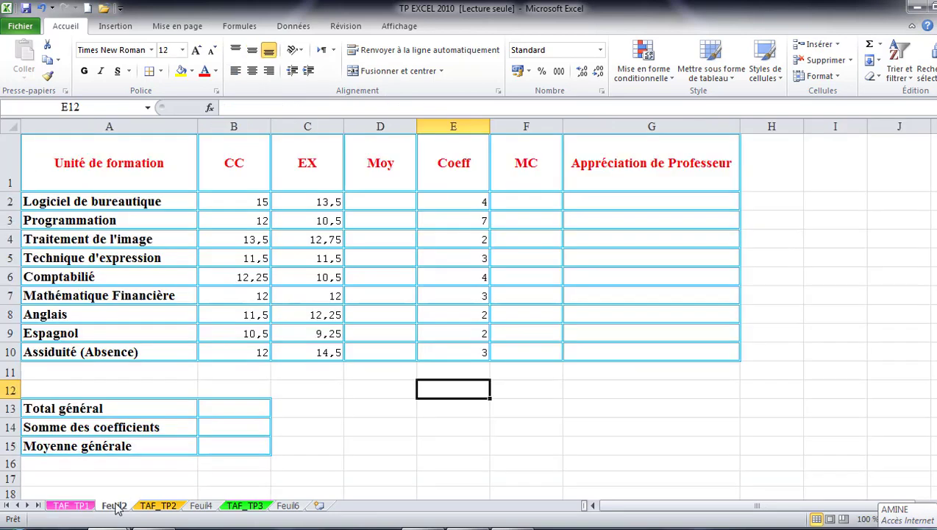
Step: Calculate the Moy for Logiciel de bureautique in cell D2 with the formula =B2*40%+C2*60%
left_click(381, 209)
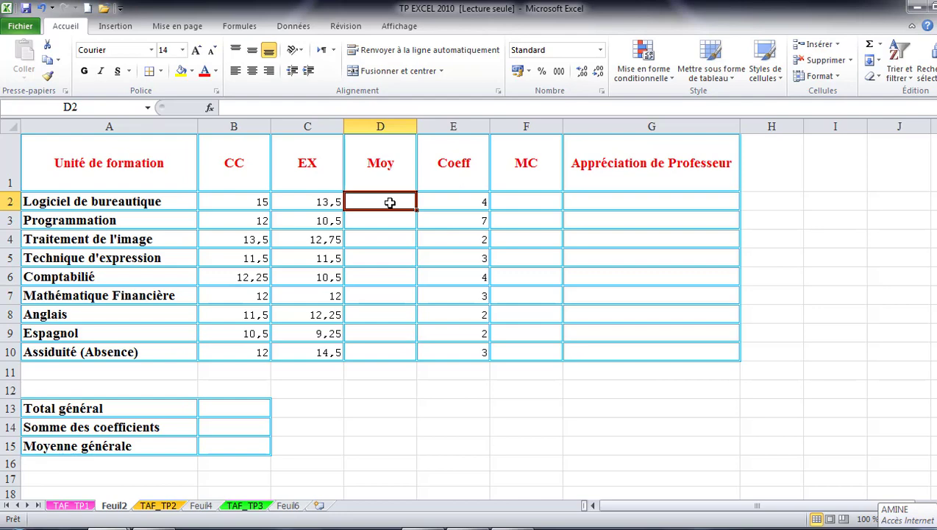
left_click(311, 108)
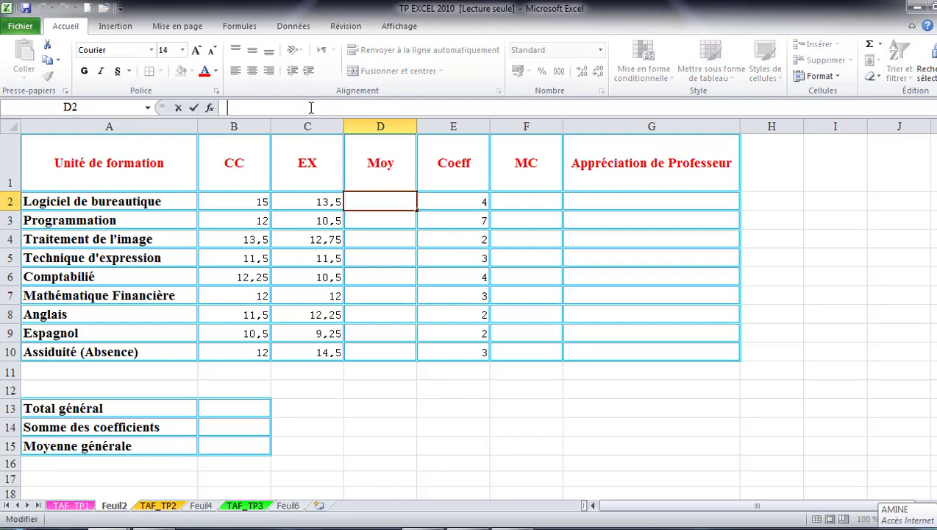
type("=")
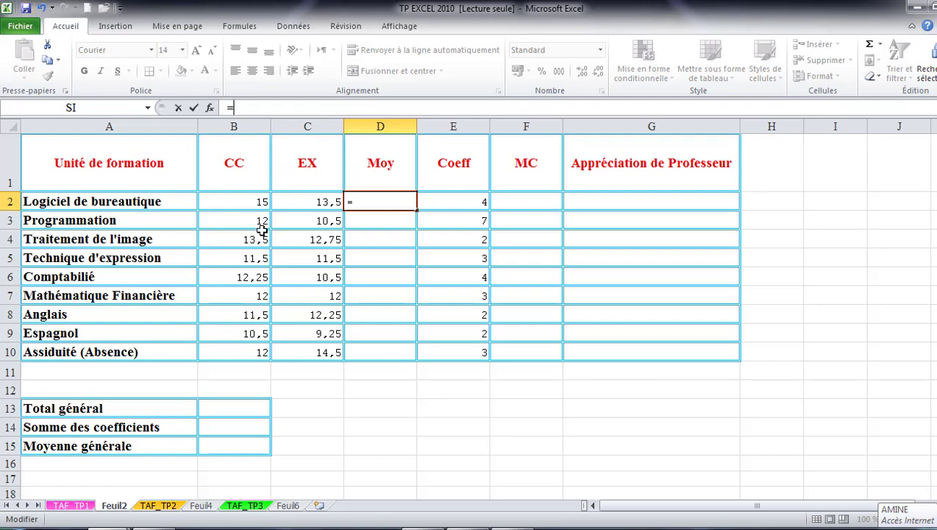
left_click(242, 202)
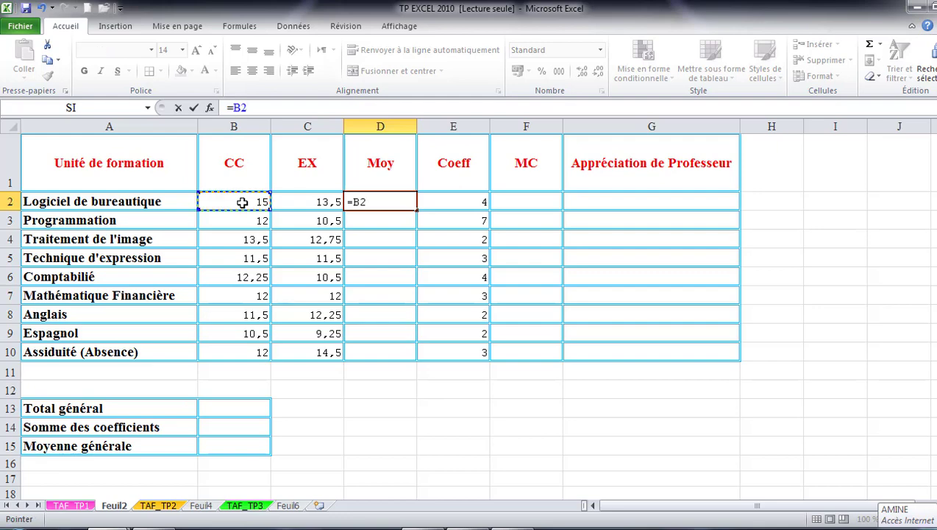
type("*40%")
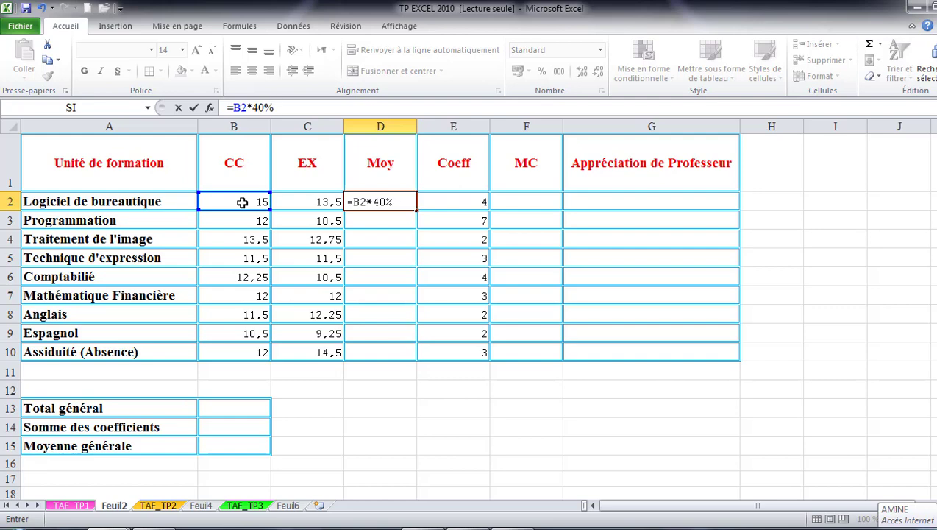
type("+")
left_click(315, 197)
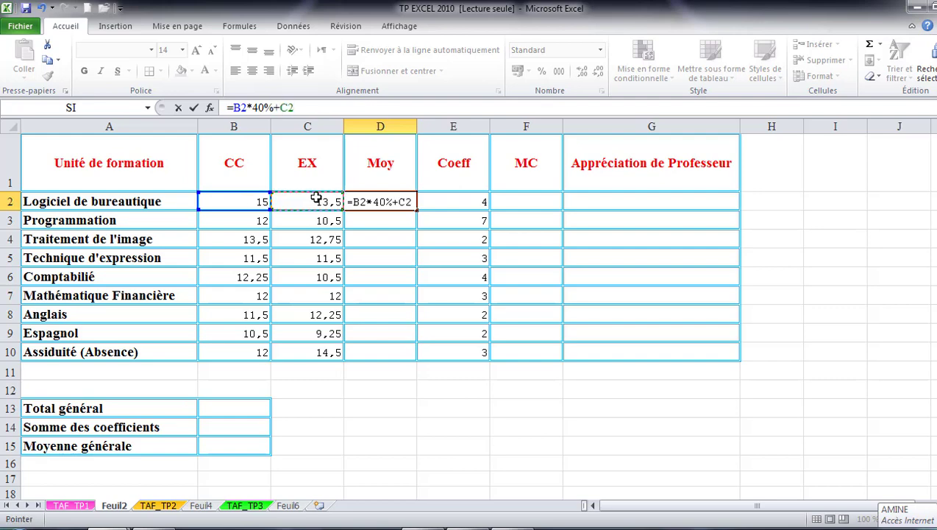
type("*6")
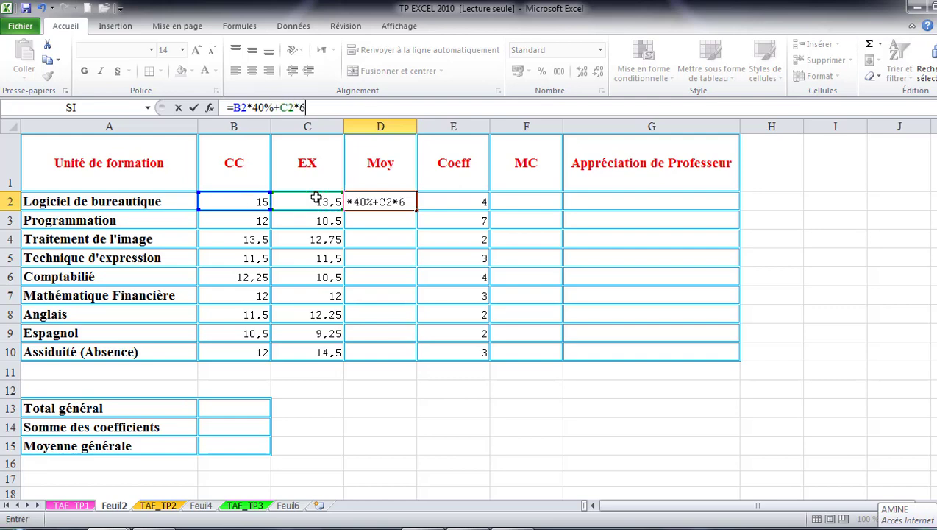
type("0%")
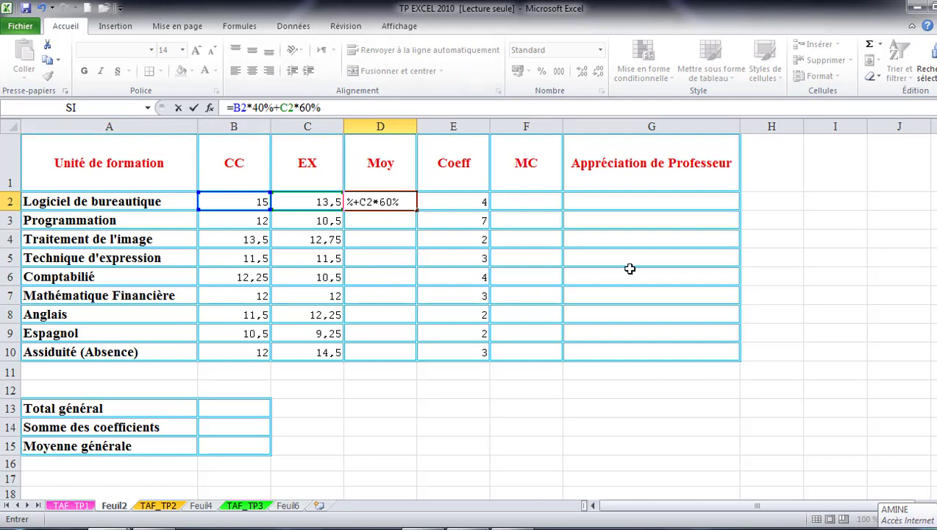
key("Return")
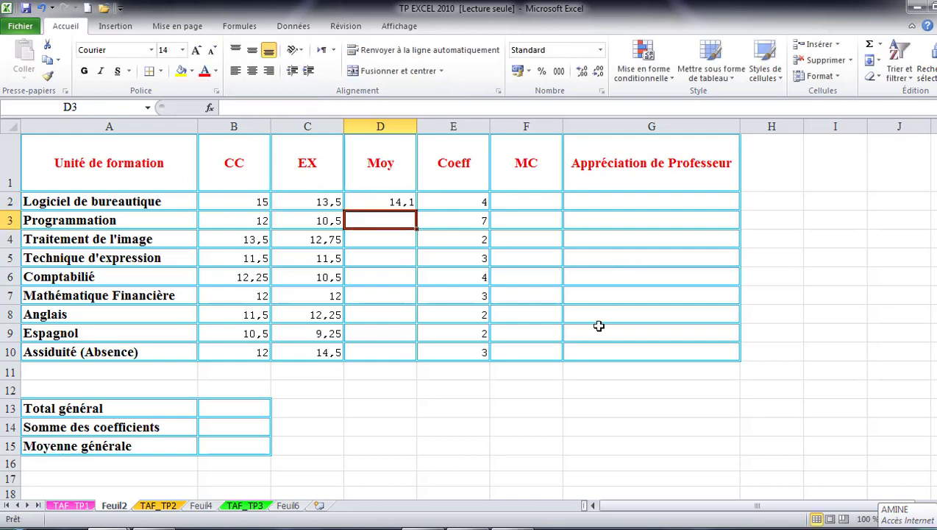
Step: Fill the Moy formula from D2 down to D10 and check the copied formulas in the cells below
left_click(376, 202)
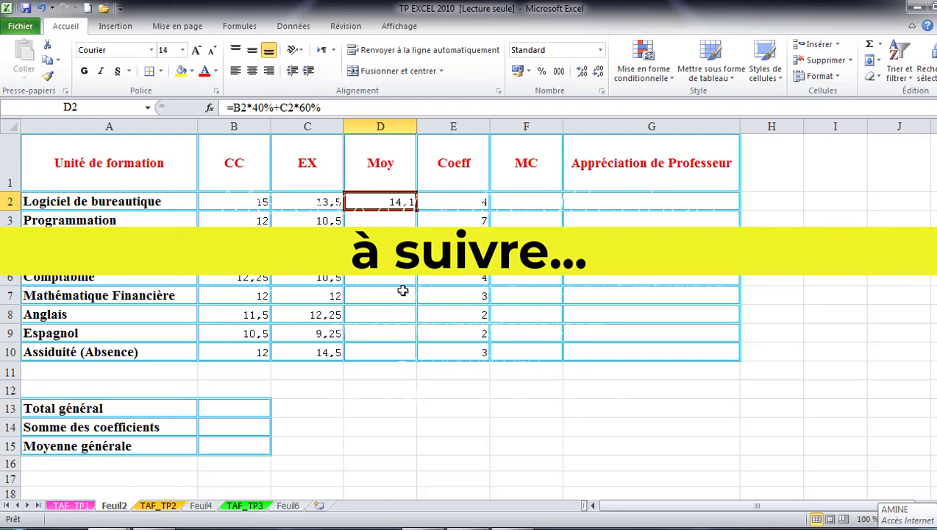
double_click(417, 208)
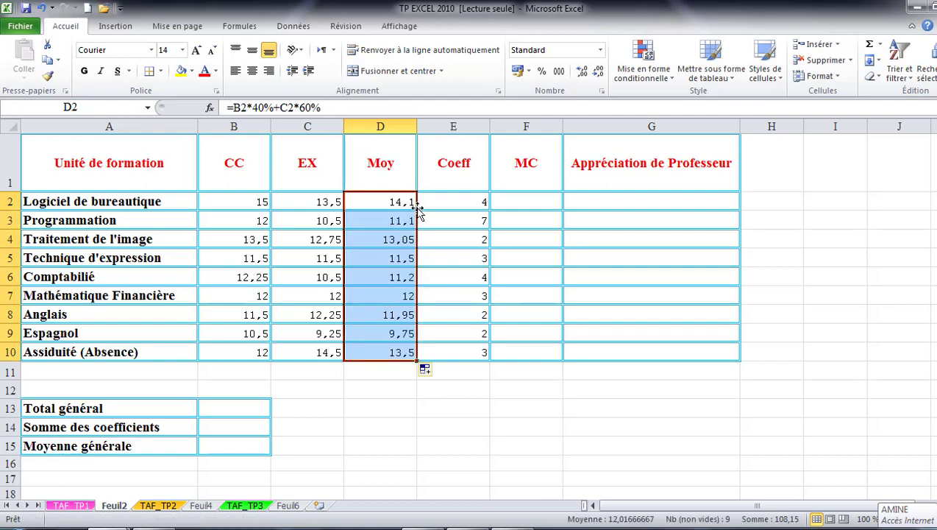
left_click(401, 221)
left_click(395, 238)
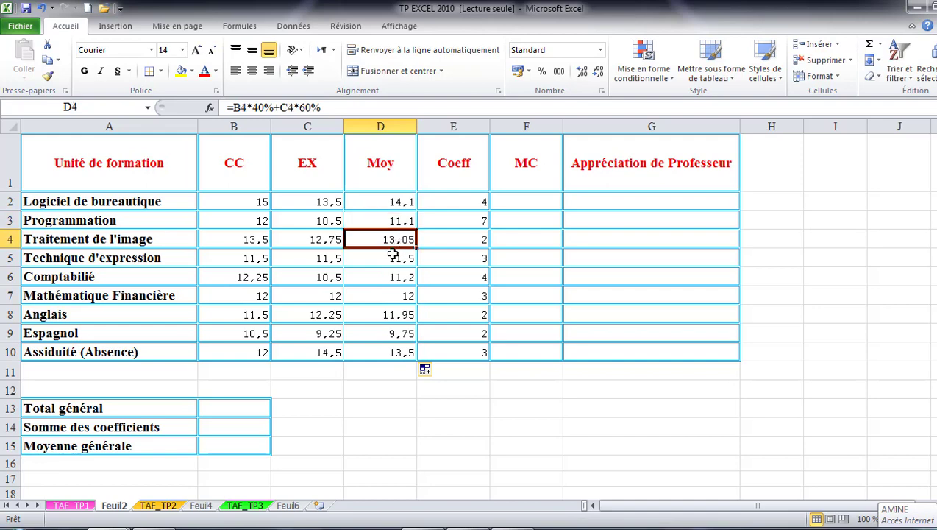
left_click(393, 254)
left_click(393, 277)
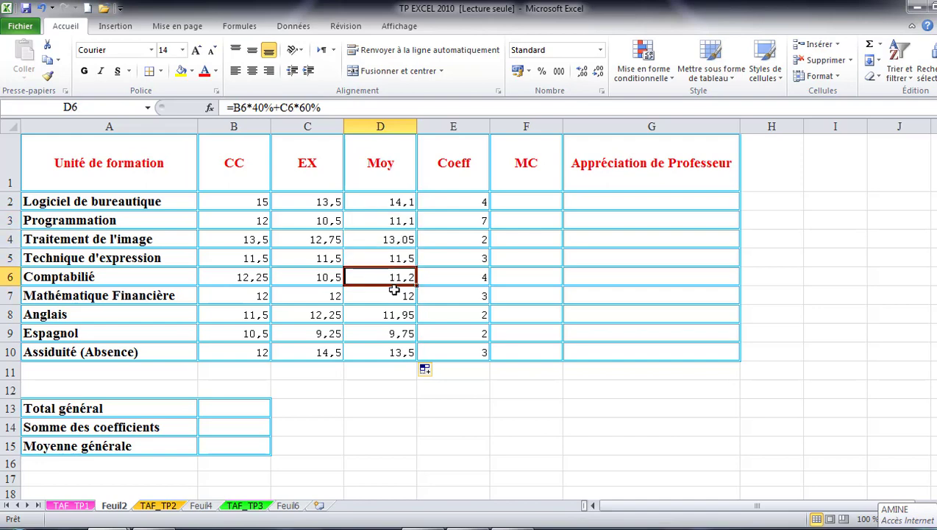
left_click(395, 312)
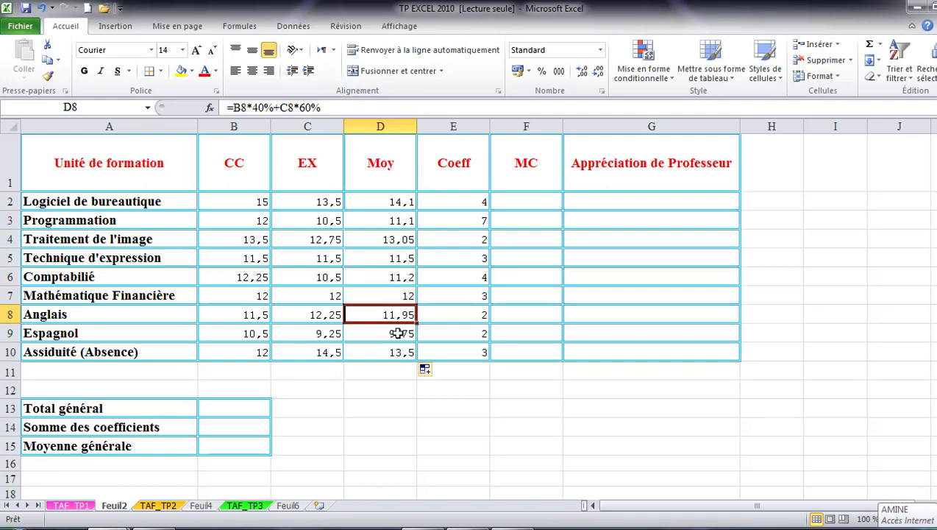
left_click(397, 332)
left_click(397, 350)
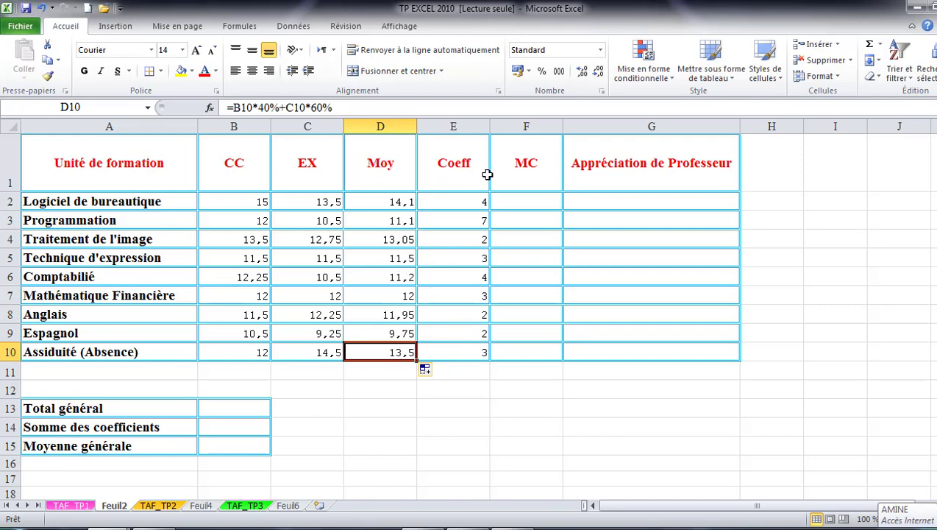
Step: Calculate the MC for Logiciel de bureautique in cell F2 with the formula =D2*E2
left_click(500, 201)
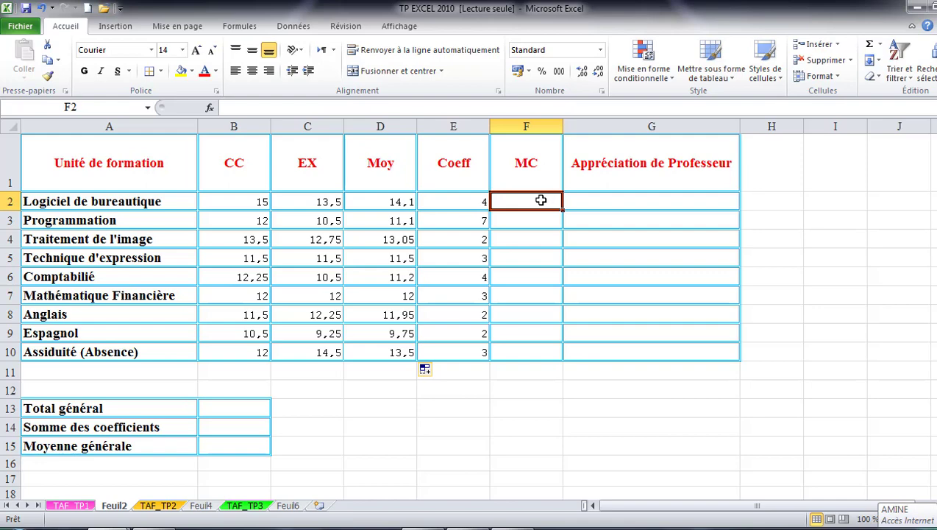
left_click(277, 107)
type("=")
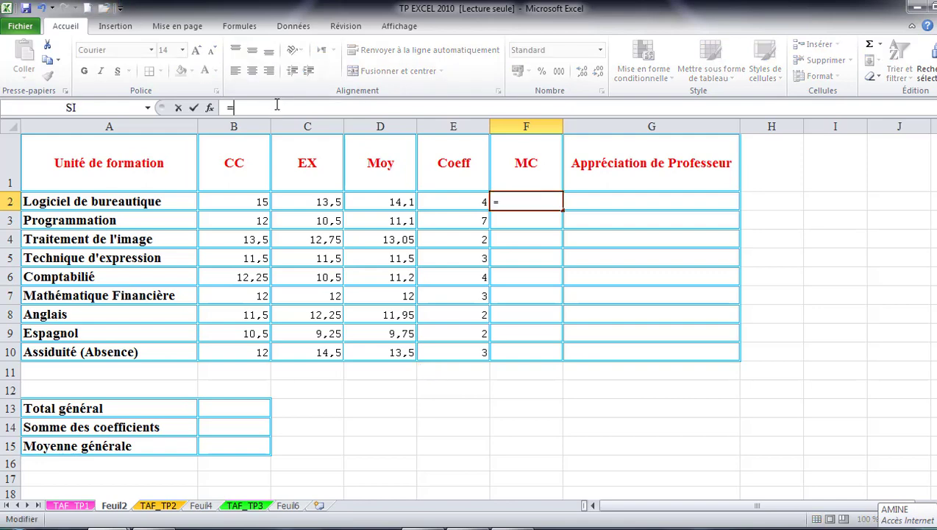
left_click(382, 201)
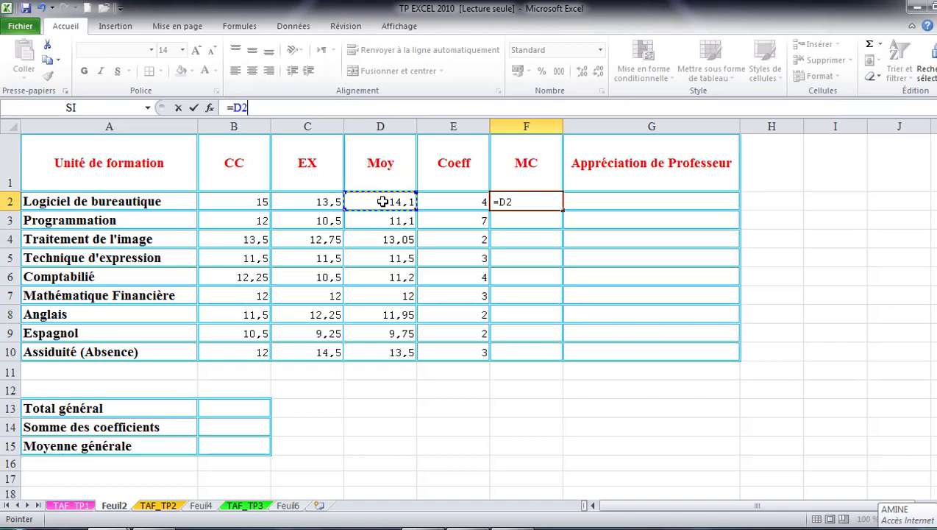
type("*")
left_click(448, 199)
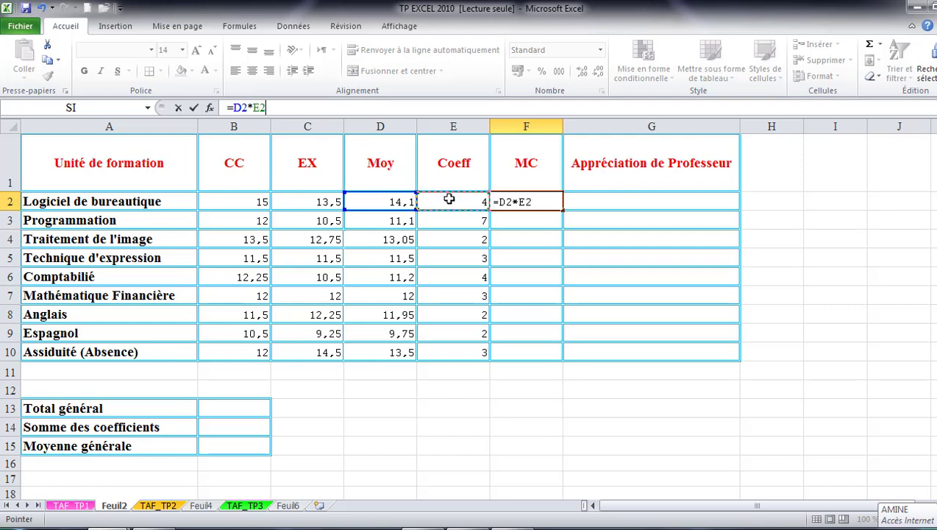
key("Return")
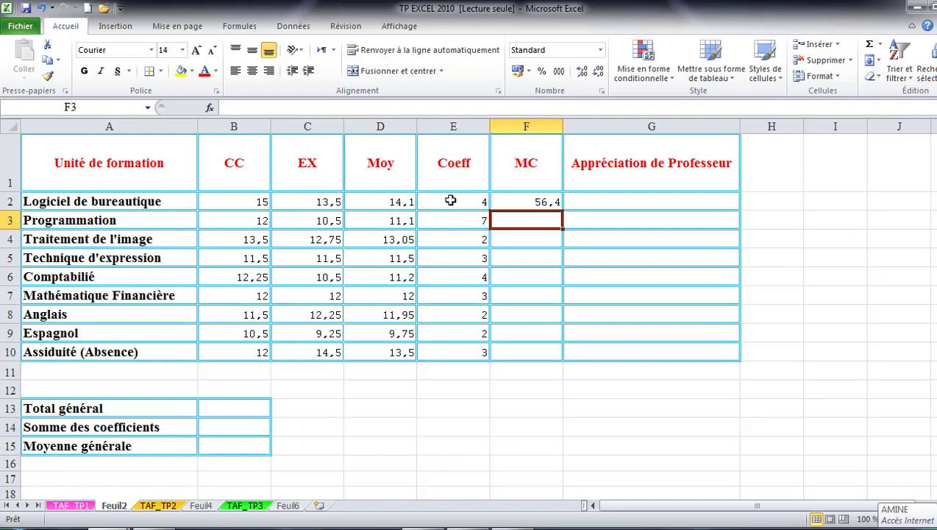
Step: Calculate the MC for Programmation in cell F3 using the function formula =PRODUIT(D3;E3)
left_click(436, 107)
type("=")
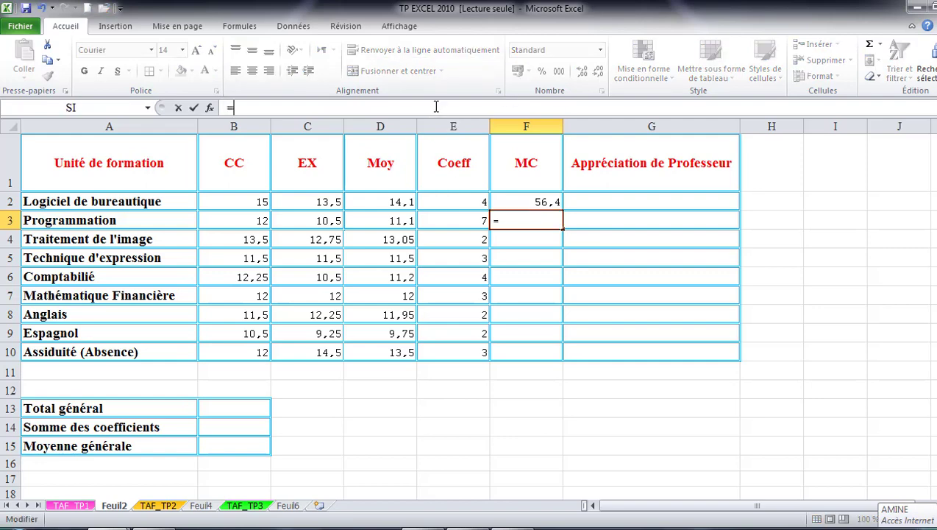
type("produit")
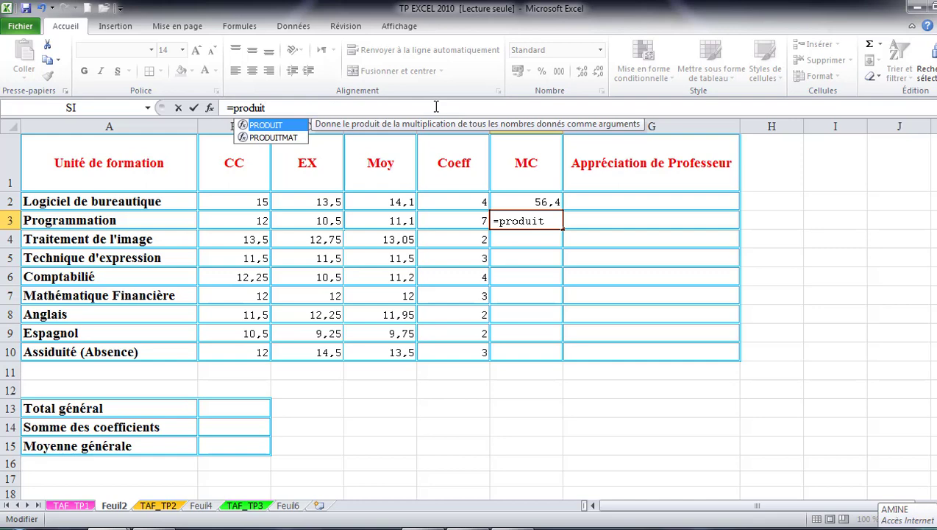
type("(")
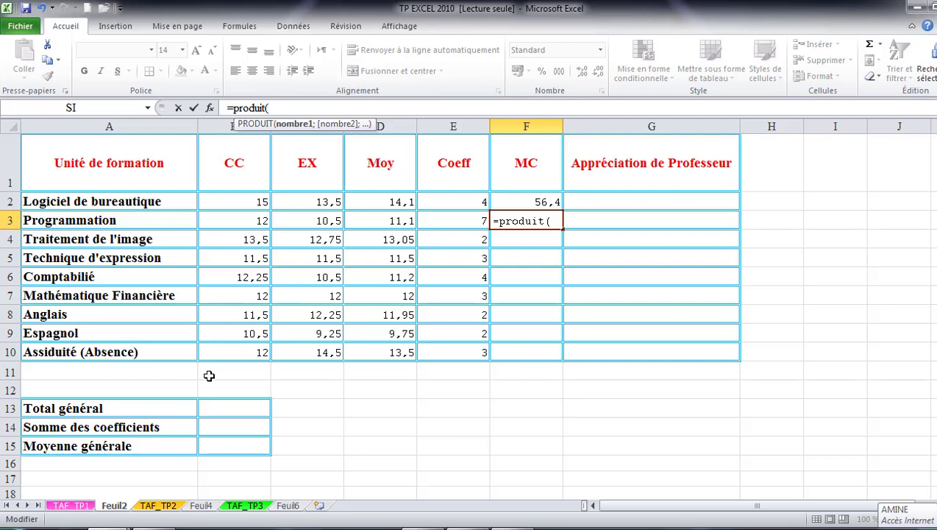
left_click(387, 222)
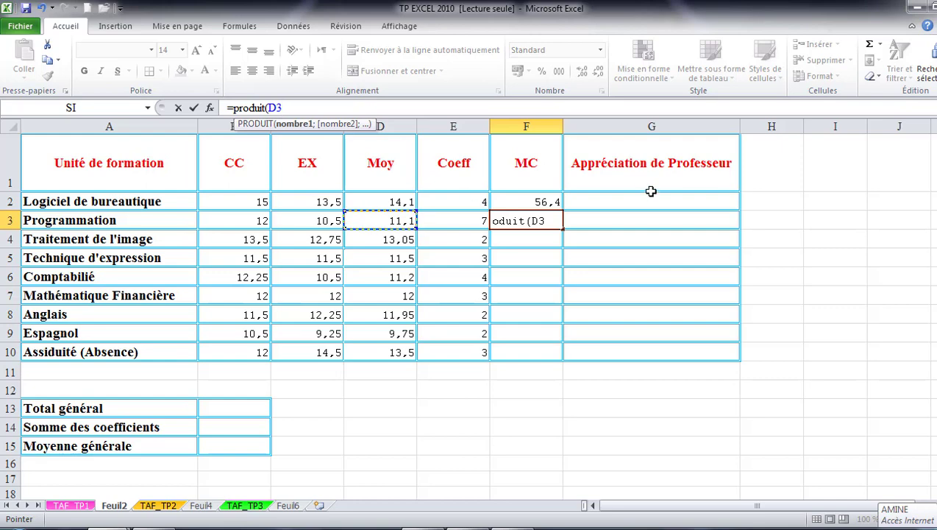
type(";")
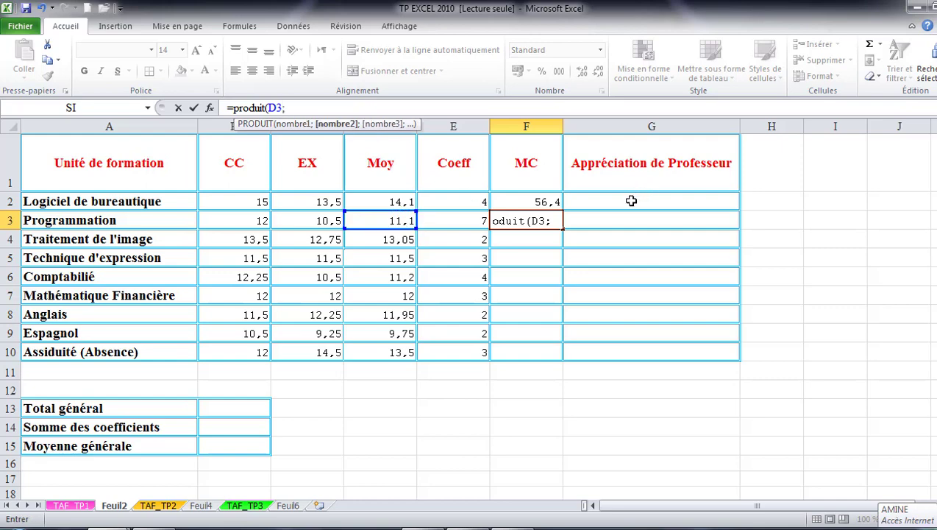
left_click(462, 224)
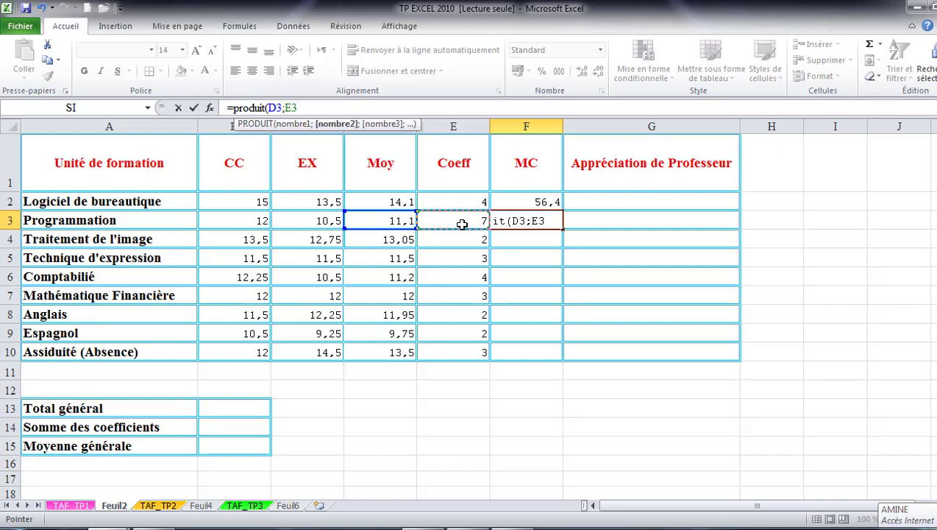
type(")")
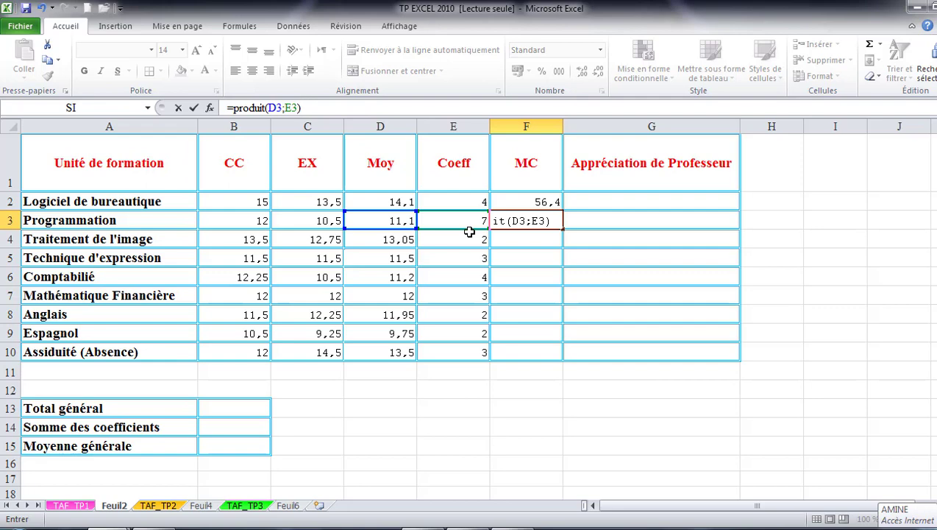
key("Return")
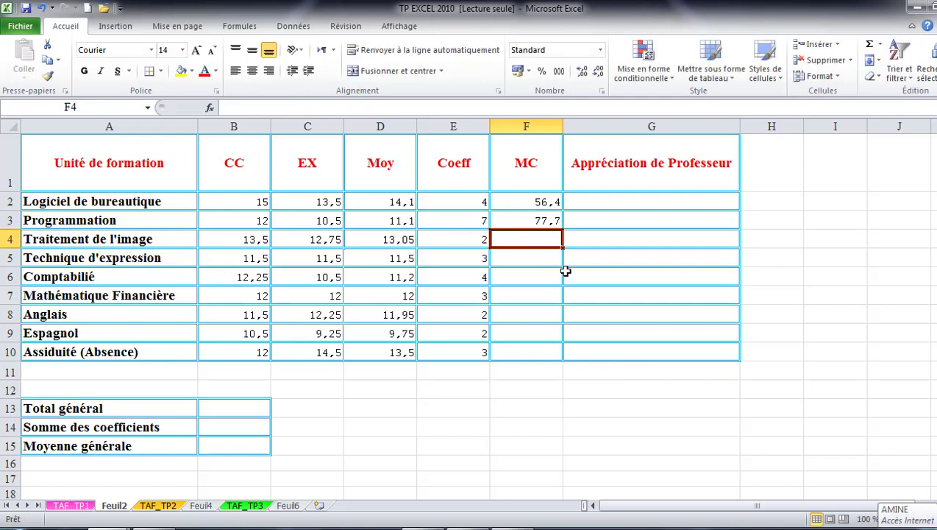
Step: Fill the MC formula from Programmation's cell F3 down to F10
left_click(548, 219)
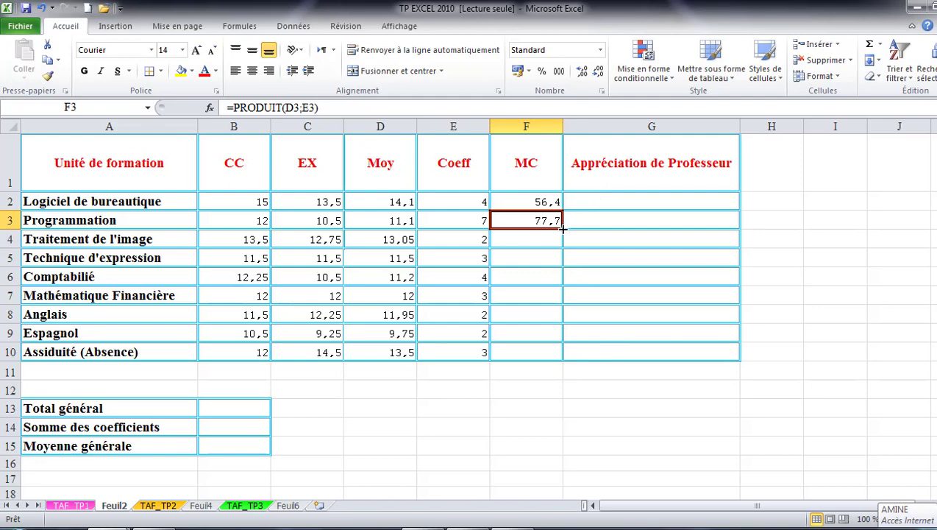
double_click(562, 229)
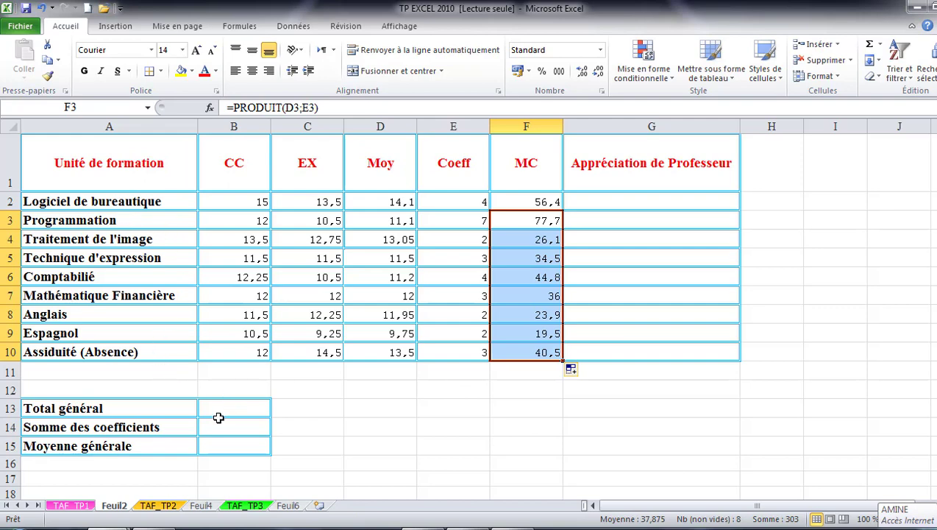
Step: Check the Total général rule on sheet TAF_TP1, and calculate it in Feuil2's cell B13 with =somme(F2:F10)
left_click(54, 506)
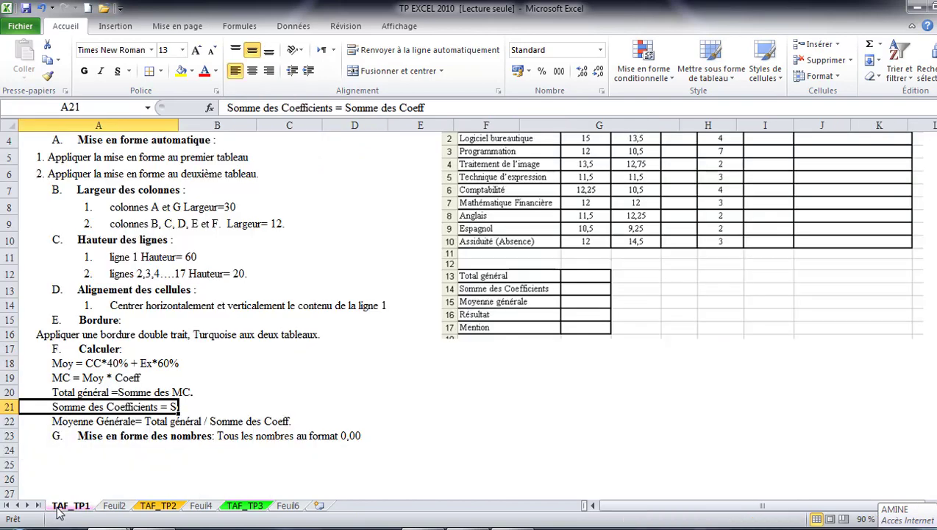
left_click(64, 392)
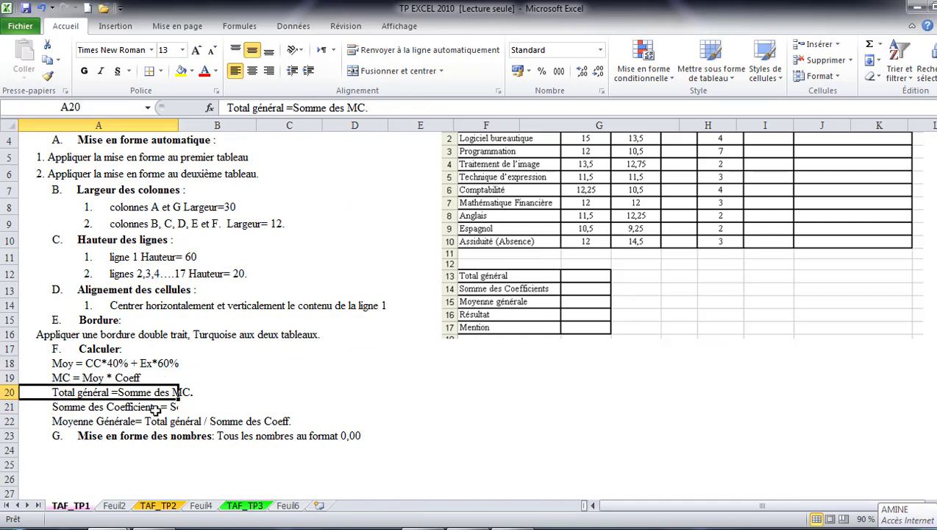
left_click(116, 506)
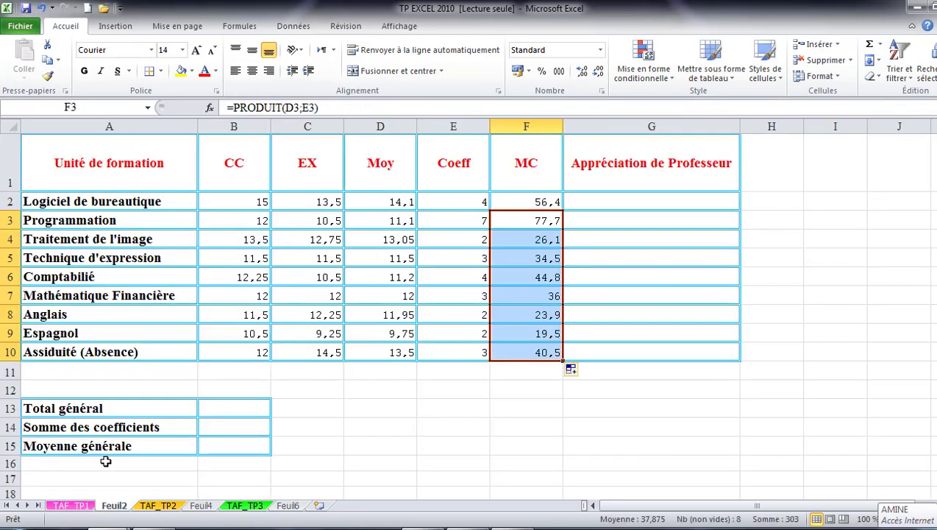
left_click(207, 409)
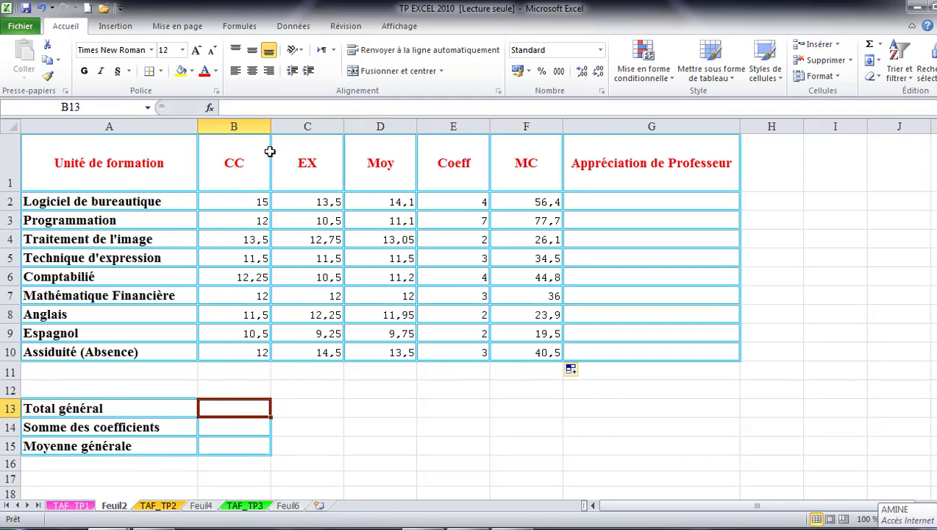
left_click(255, 105)
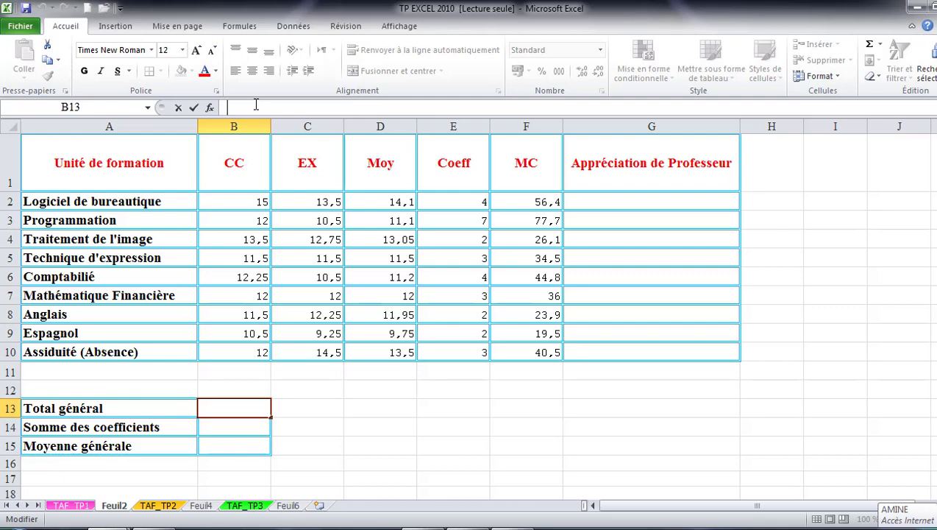
type("=")
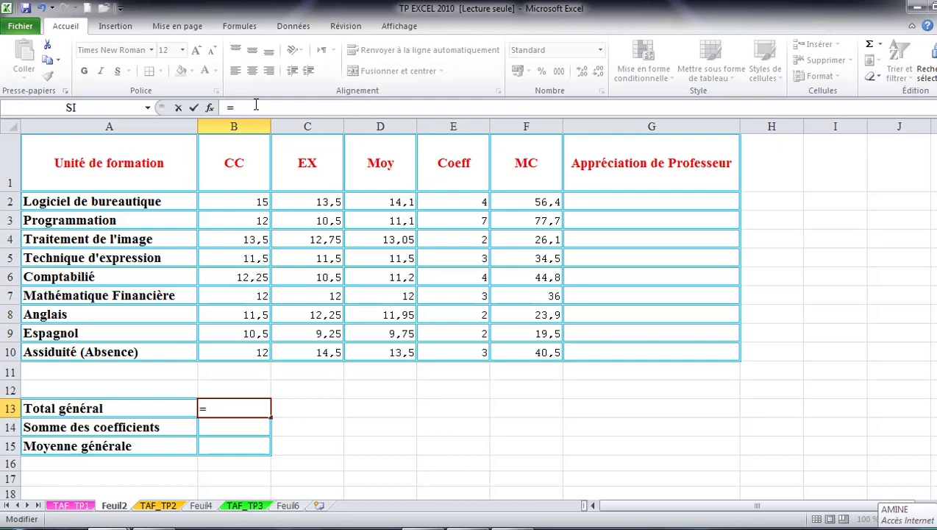
type("somme(")
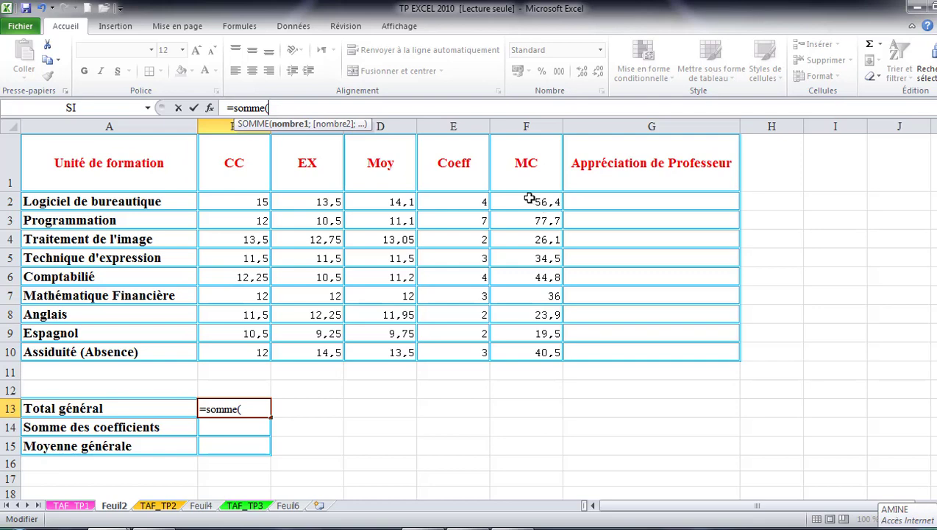
left_click_drag(530, 199, 542, 351)
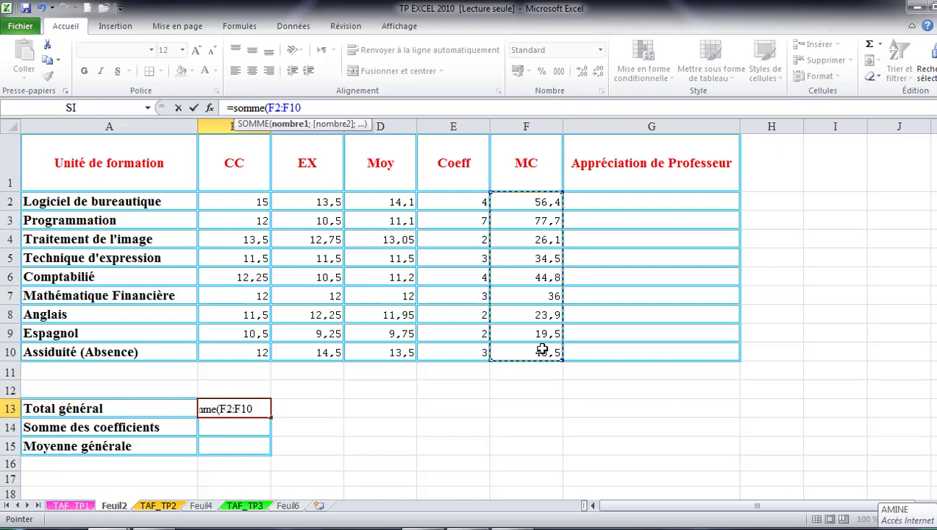
type(")")
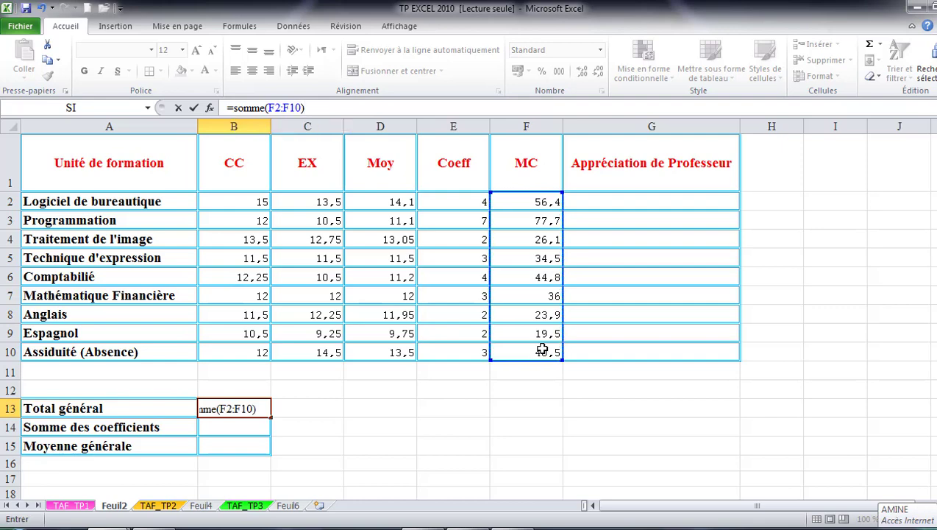
key("Return")
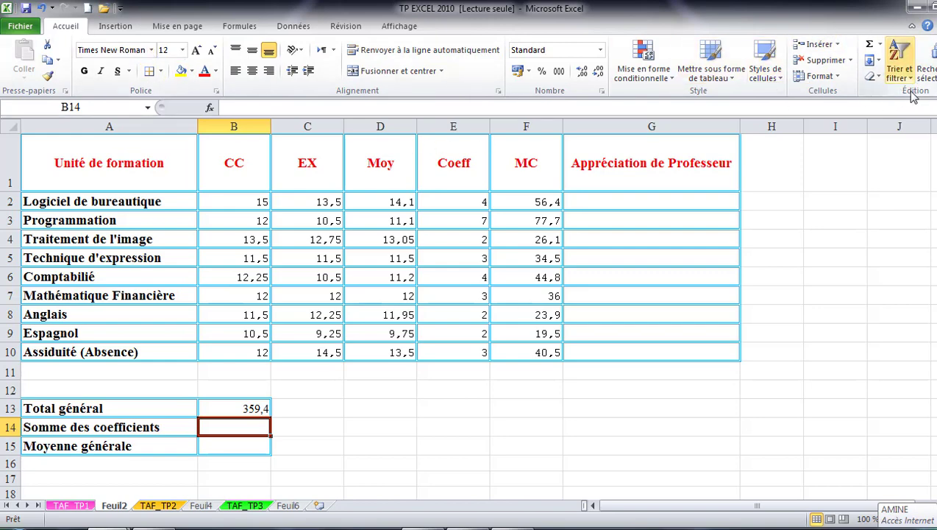
Step: Calculate the Somme des coefficients in cell B14 with an automatic sum of the Coeff values, =SOMME(E2:E10)
left_click(881, 45)
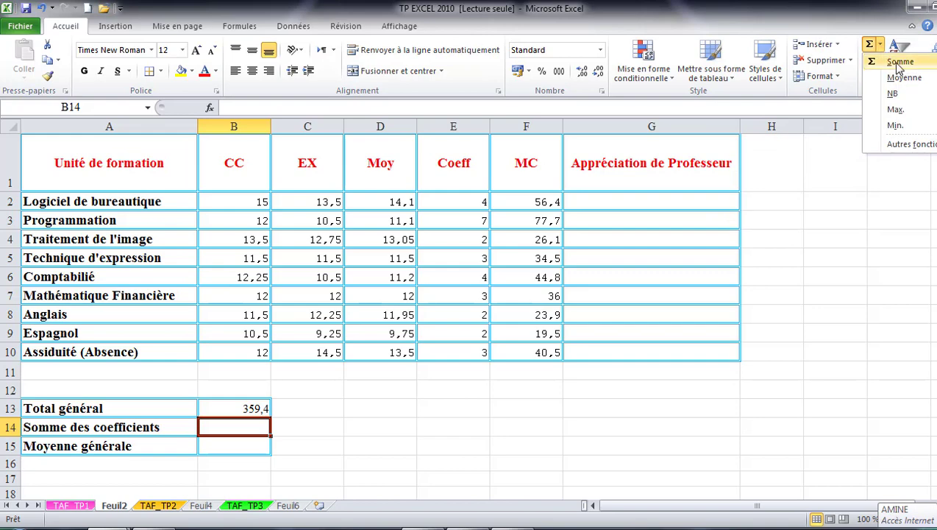
left_click(896, 63)
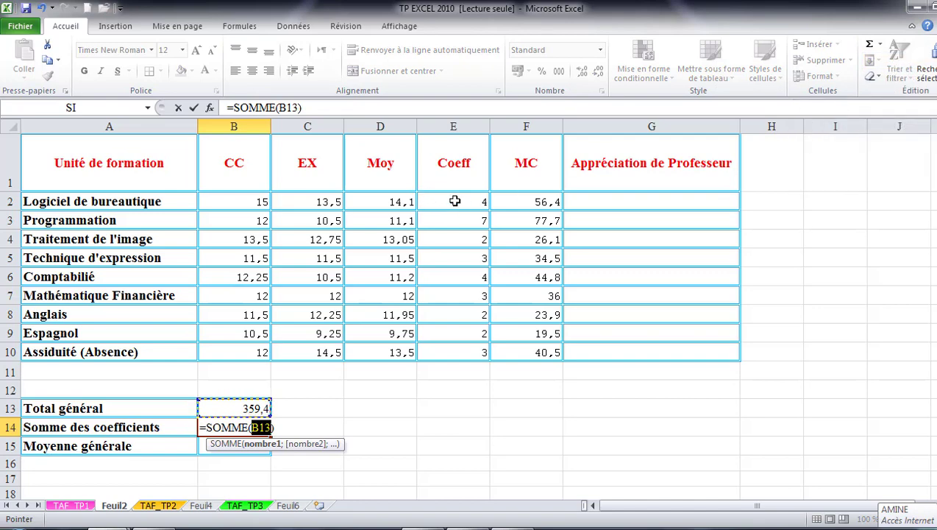
left_click_drag(455, 201, 450, 351)
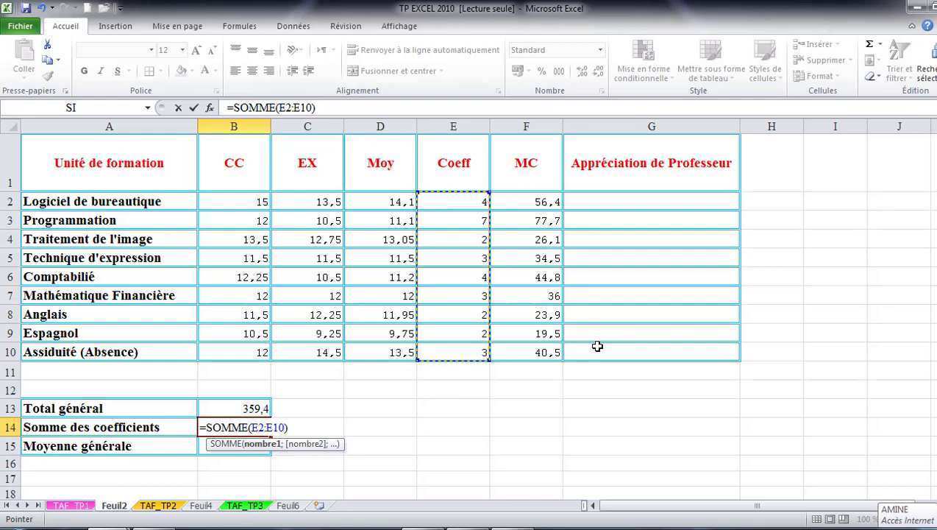
key("Return")
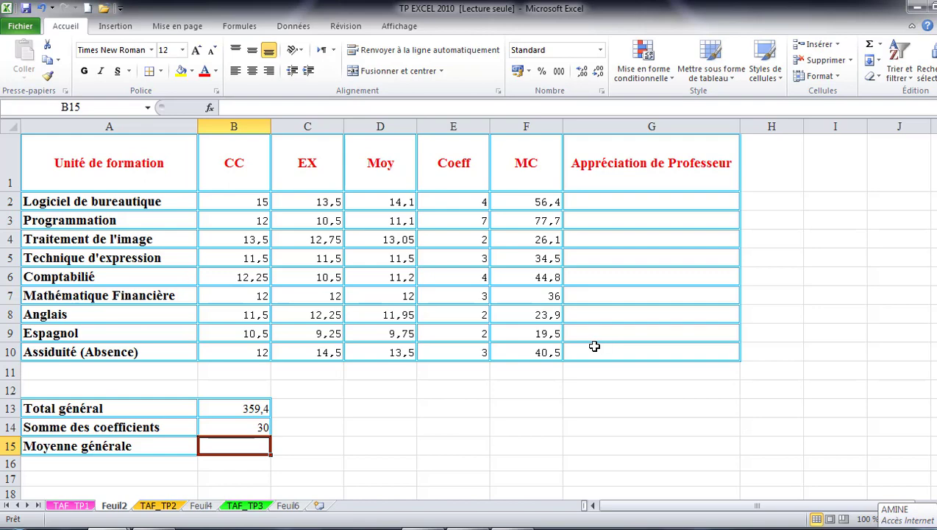
Step: Check the Moyenne Générale rule on sheet TAF_TP1, and calculate it in Feuil2's cell B15 with =B13/B14
left_click(78, 508)
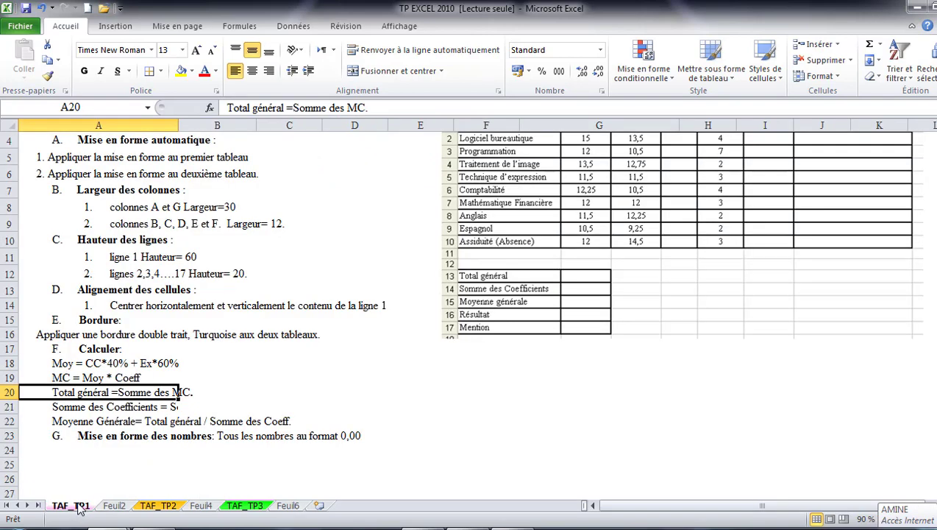
left_click(97, 420)
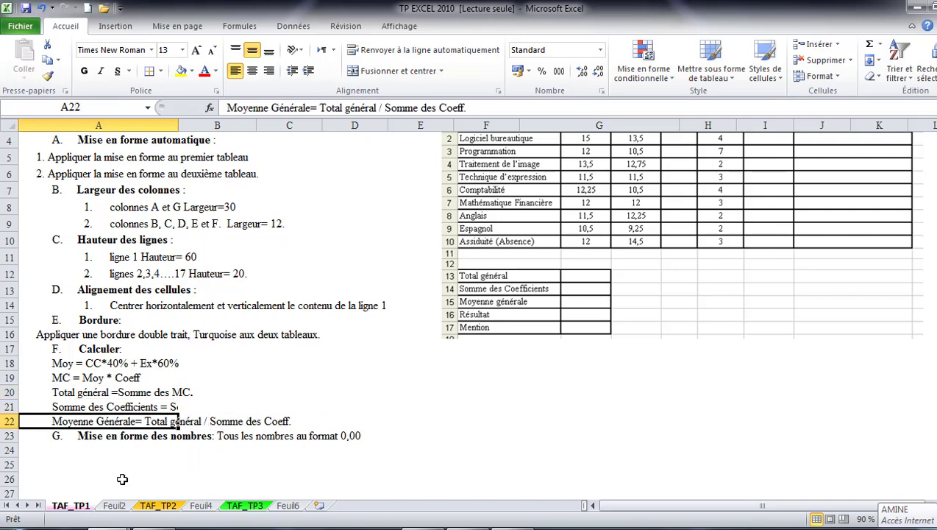
left_click(114, 506)
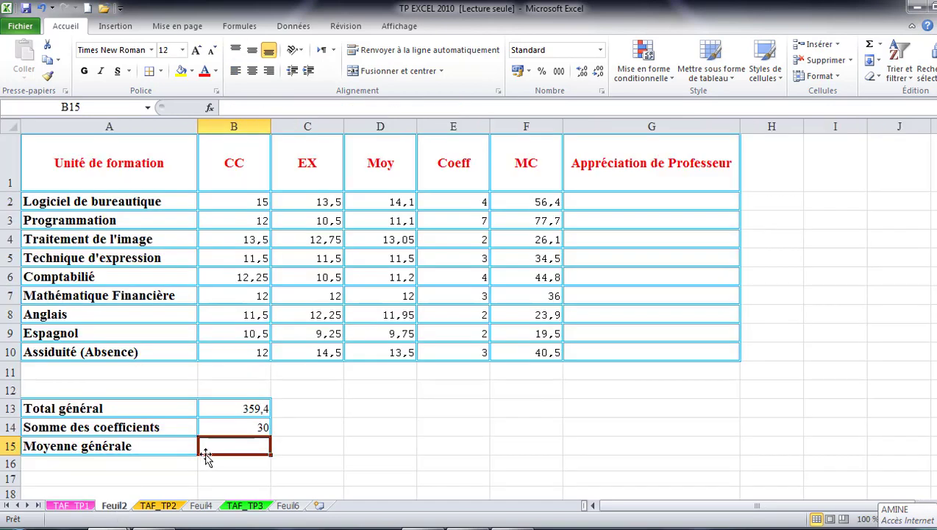
left_click(285, 107)
type("=")
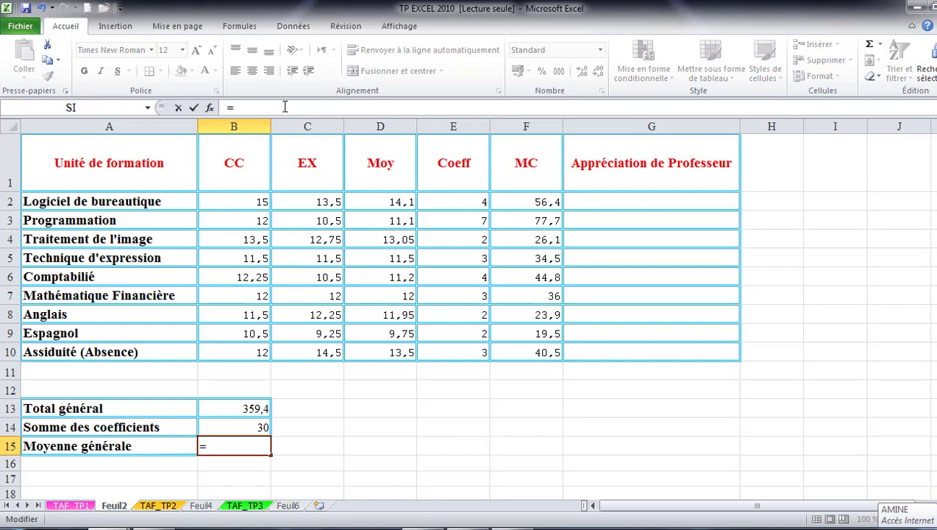
left_click(235, 411)
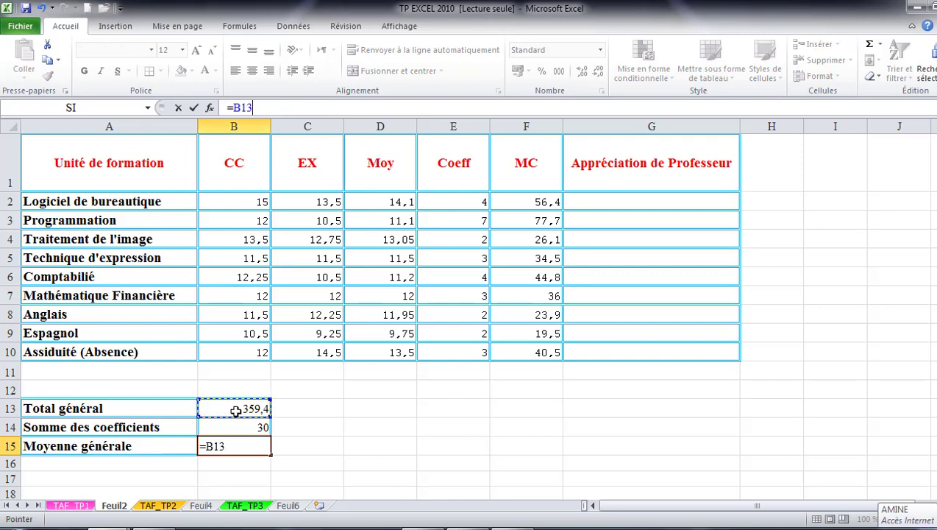
type("/")
left_click(249, 426)
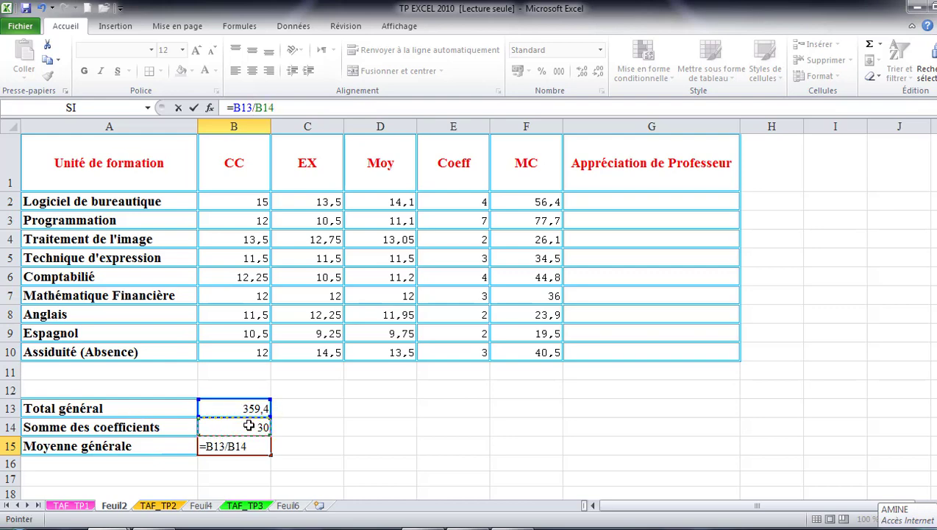
key("Return")
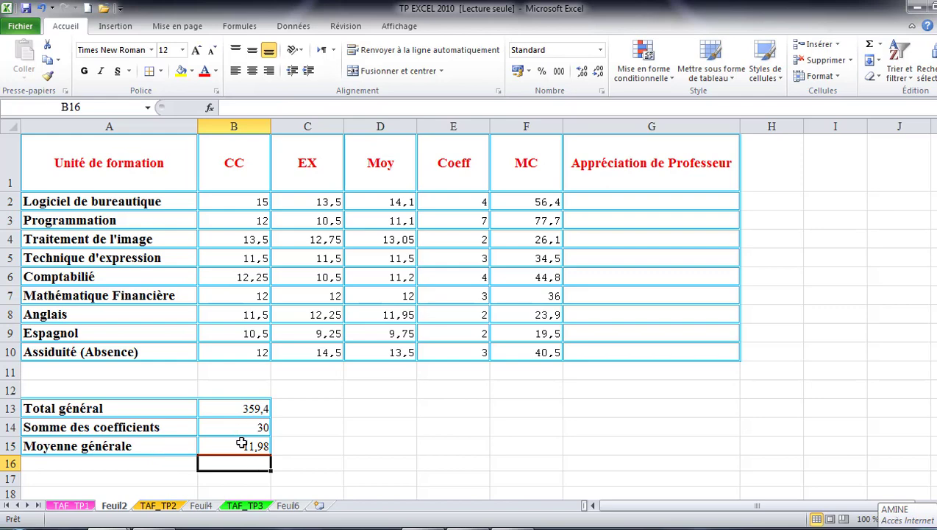
left_click(240, 444)
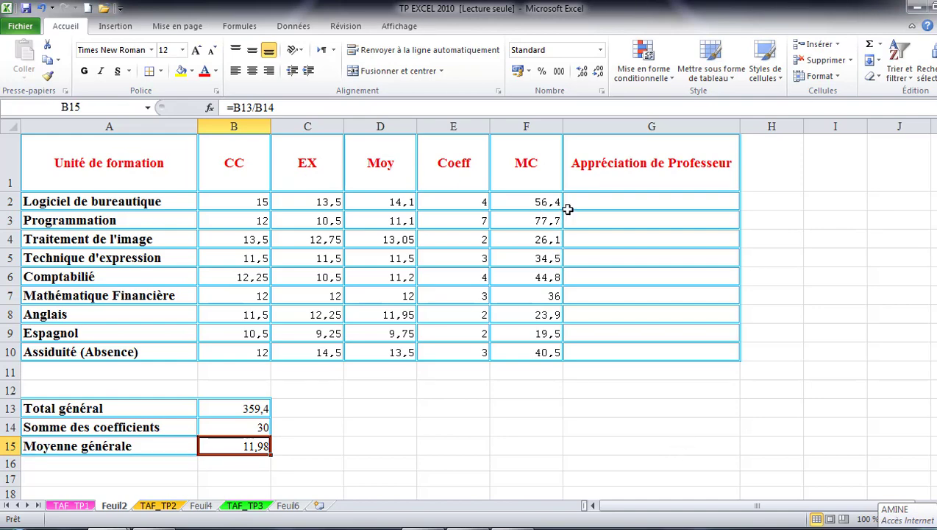
Step: Start an SI formula in cell G2 that returns "INSUFFISANT" when D2<10, leaving its false-value argument open
left_click(630, 200)
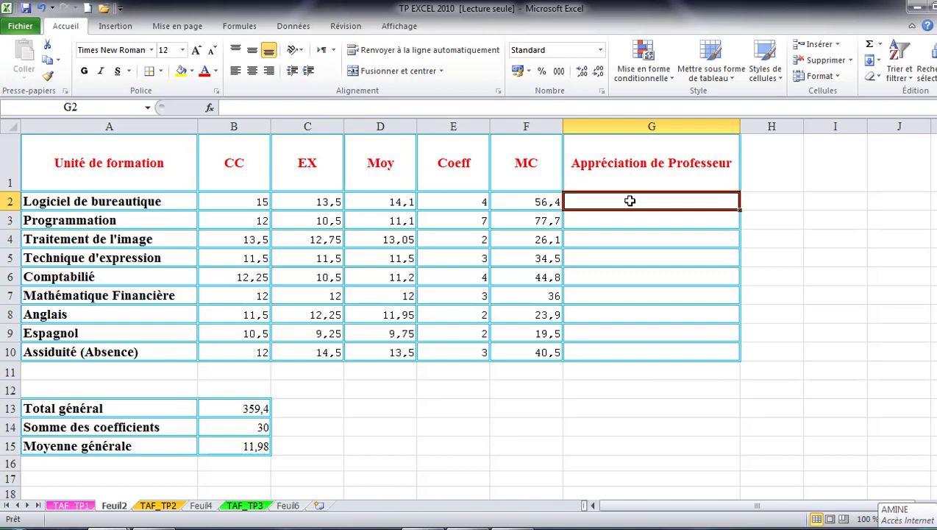
left_click(273, 107)
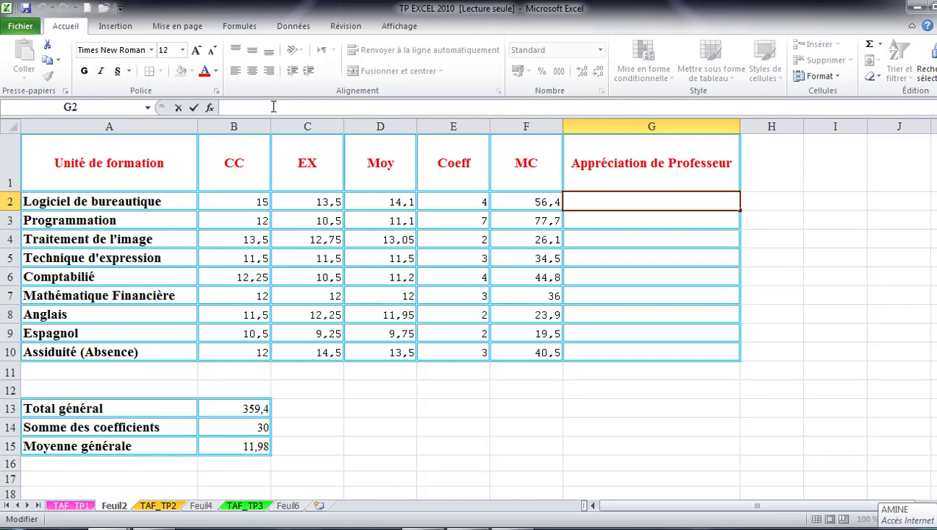
type("=")
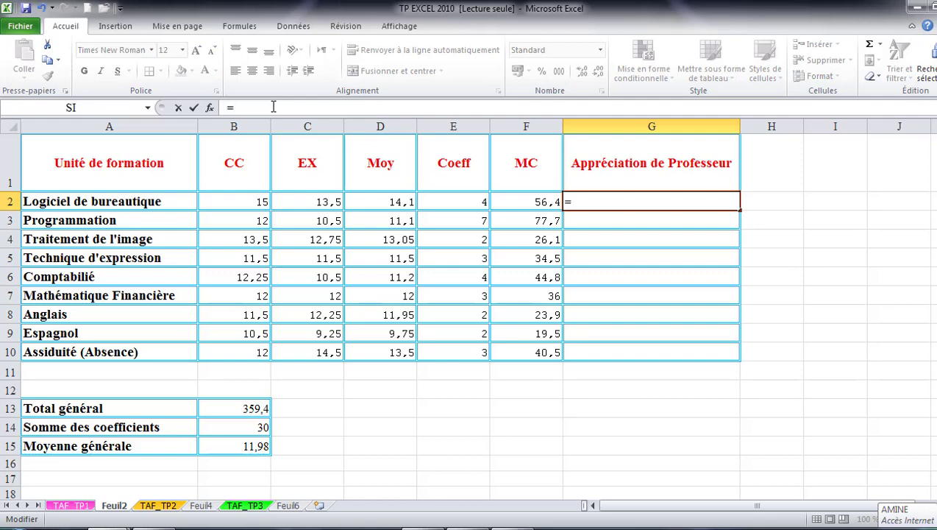
type("si")
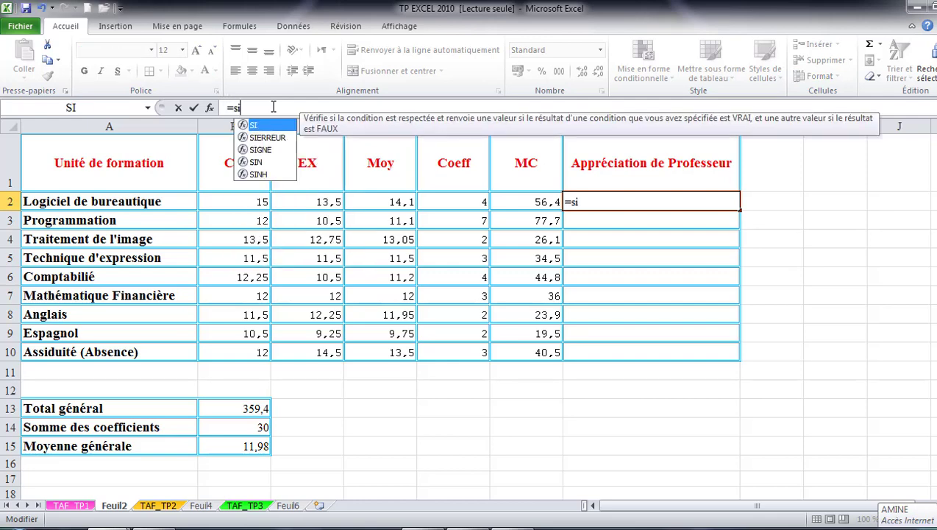
type("(")
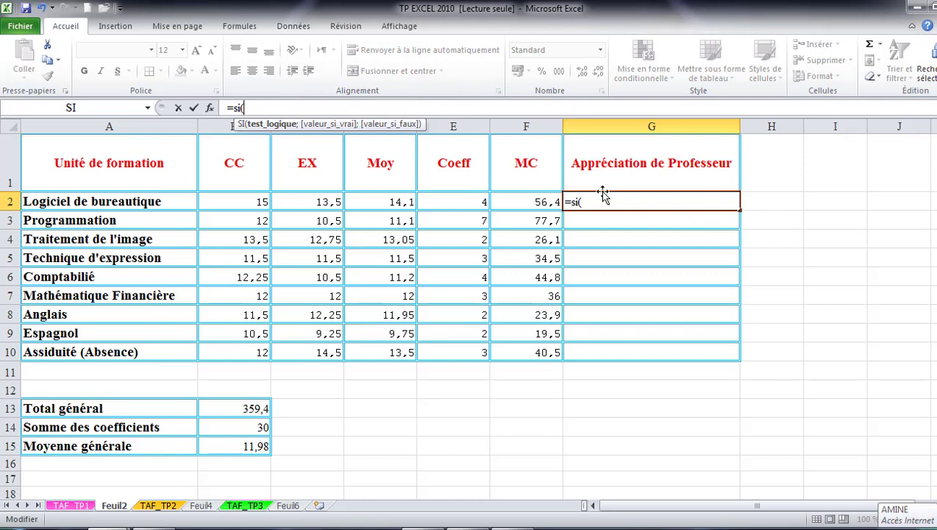
left_click(379, 201)
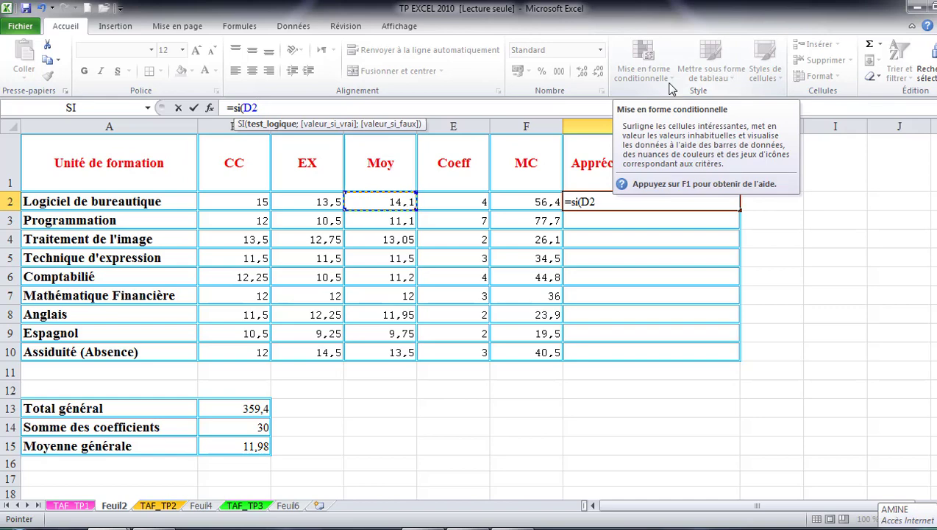
type("<10")
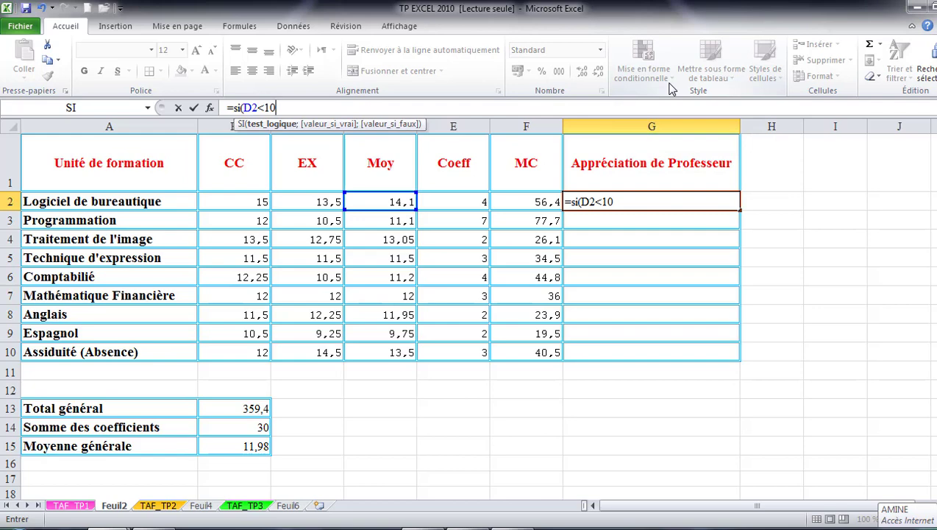
type(";")
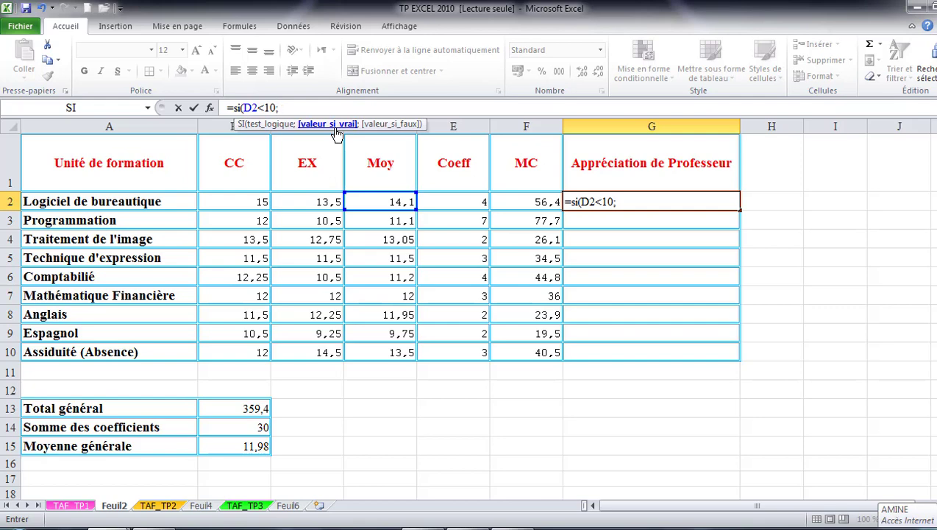
type("\"")
type("INSUFF")
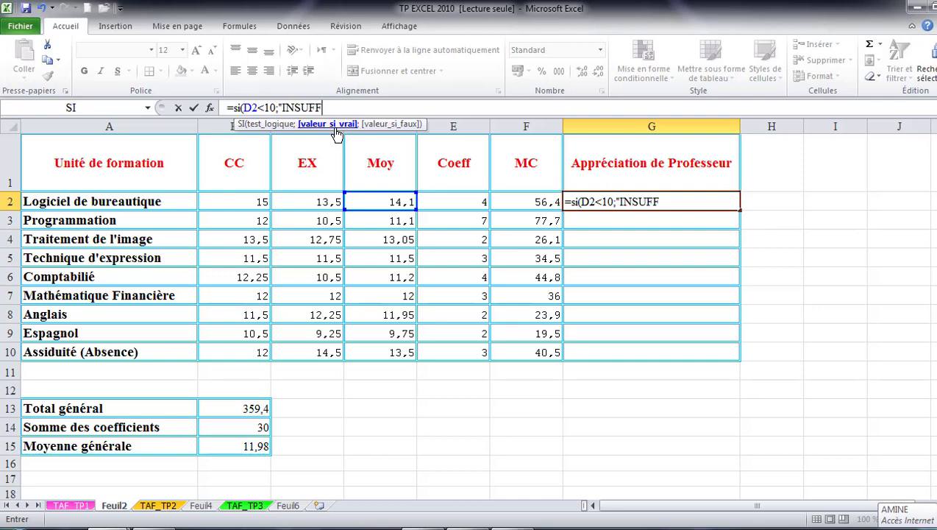
type("ISAN")
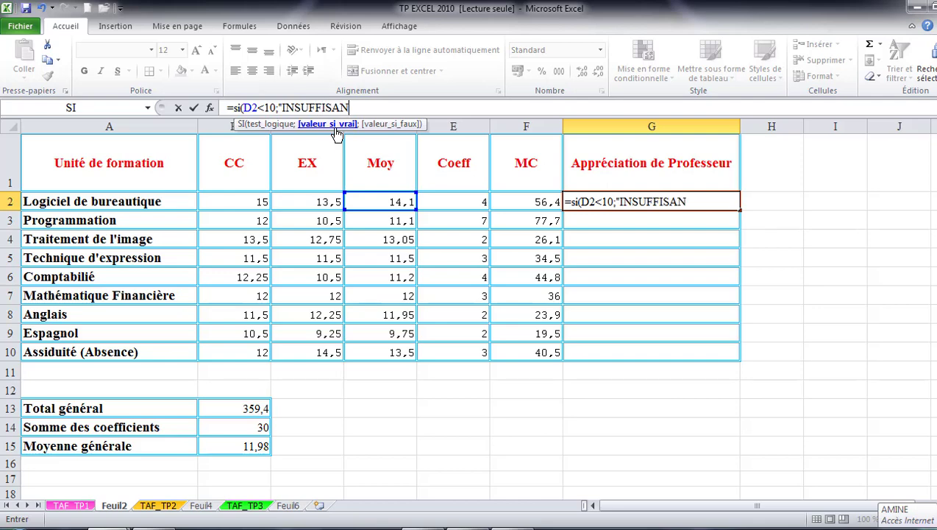
type("T\";")
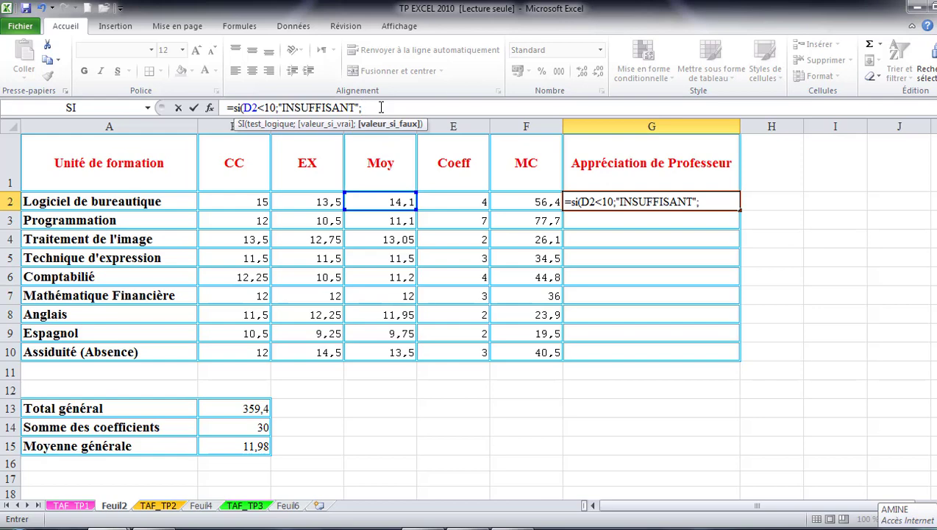
Step: Nest a second SI in G2's formula as the false value, returning "PASSABLE" when D2<12
type("S")
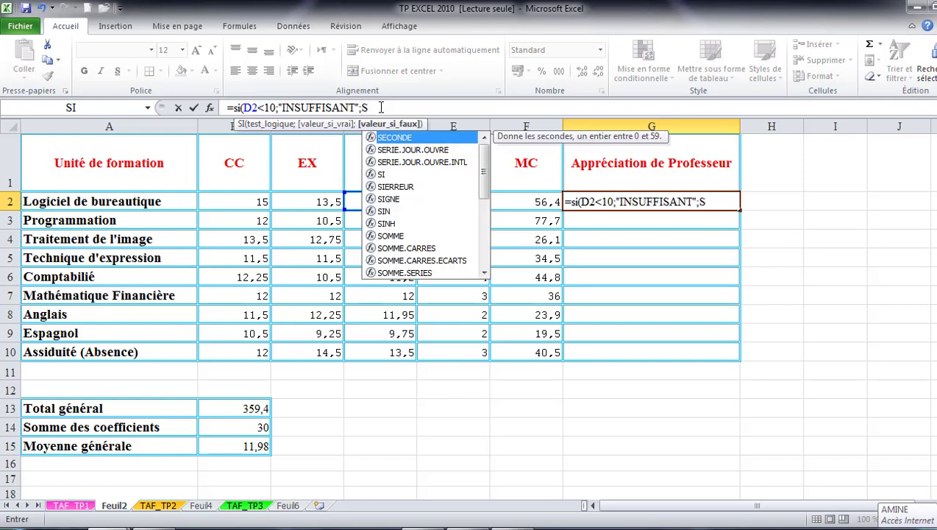
type("I")
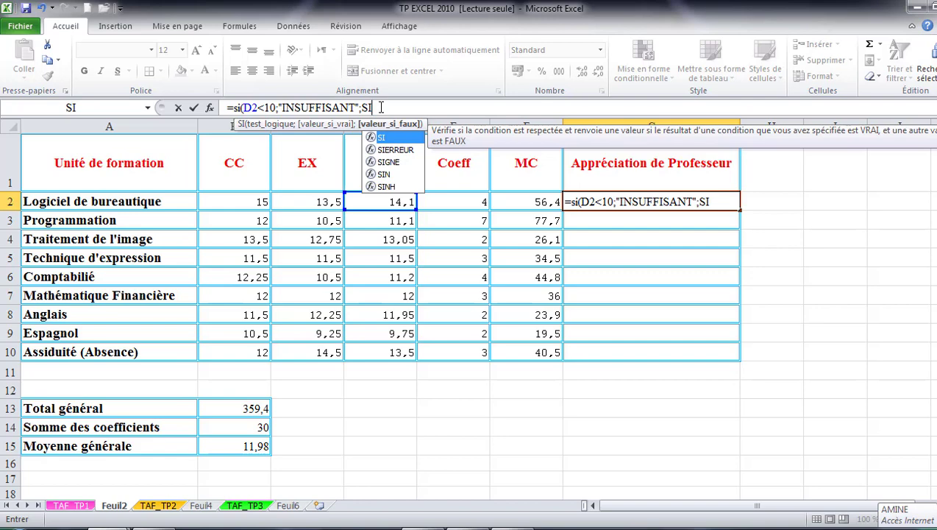
type("(")
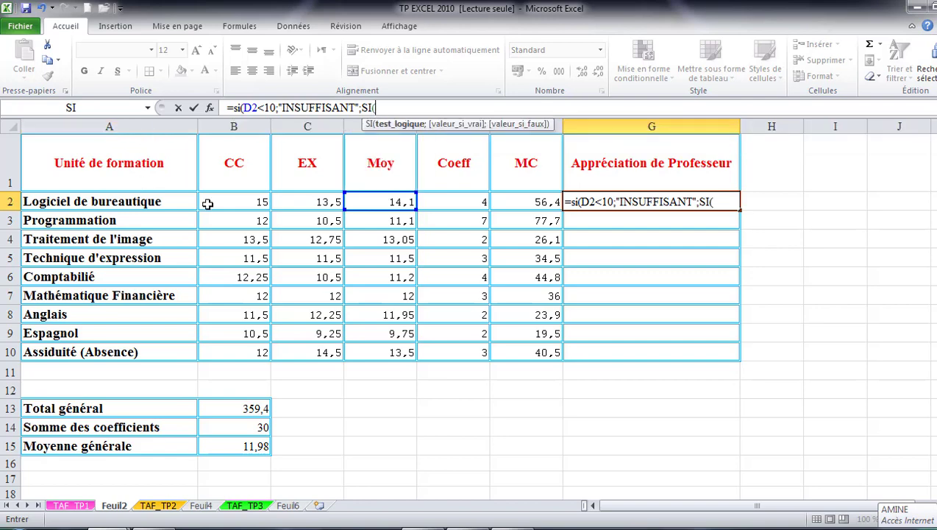
left_click(369, 202)
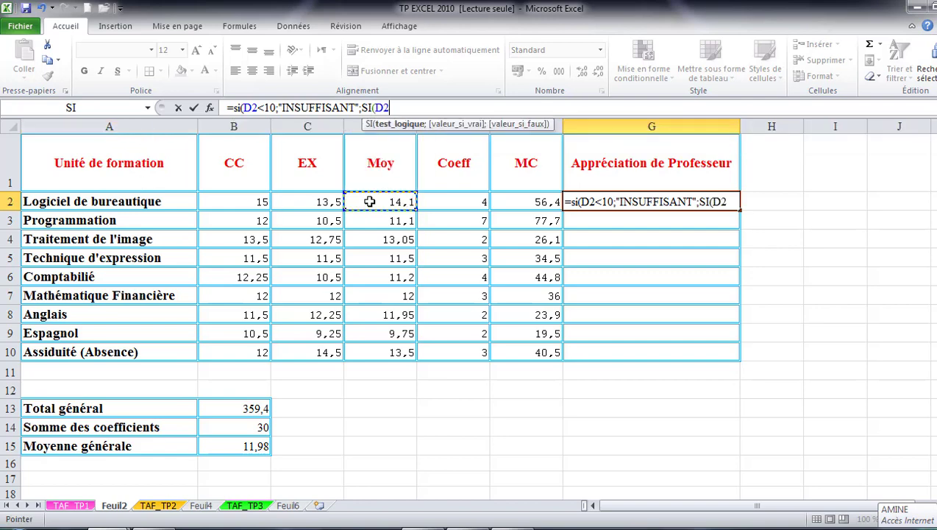
type("<12")
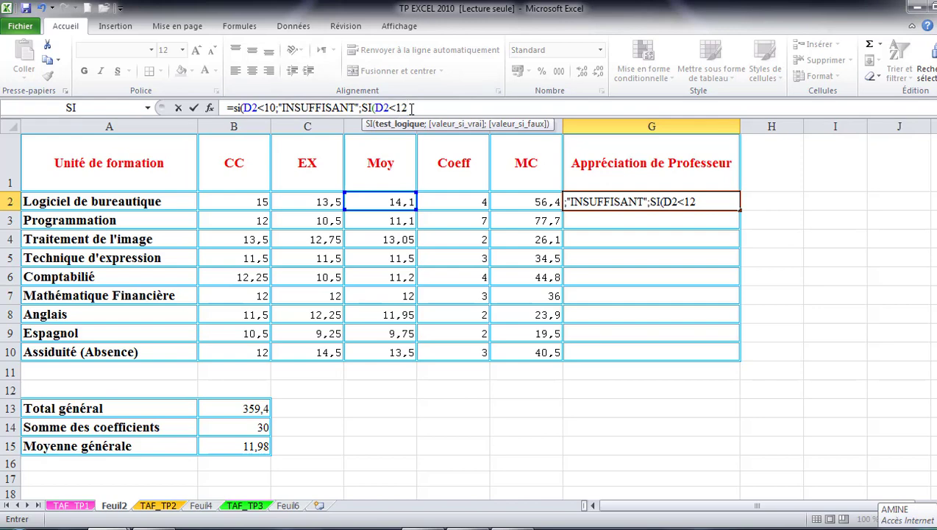
type(";")
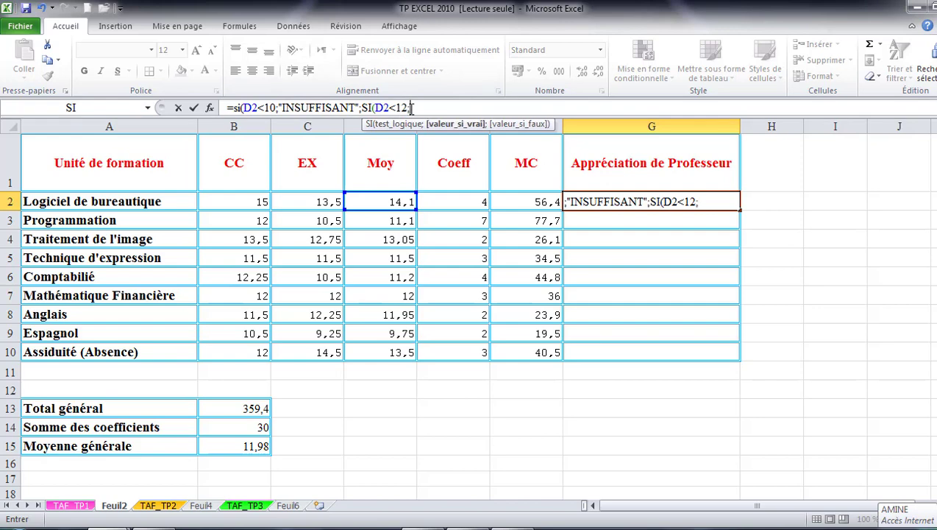
type("\"PASS")
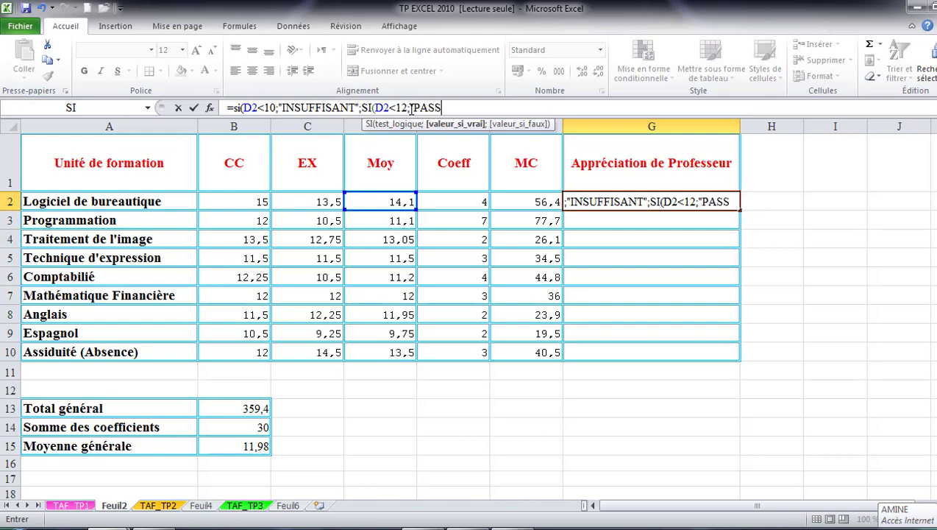
type("ABLE\"")
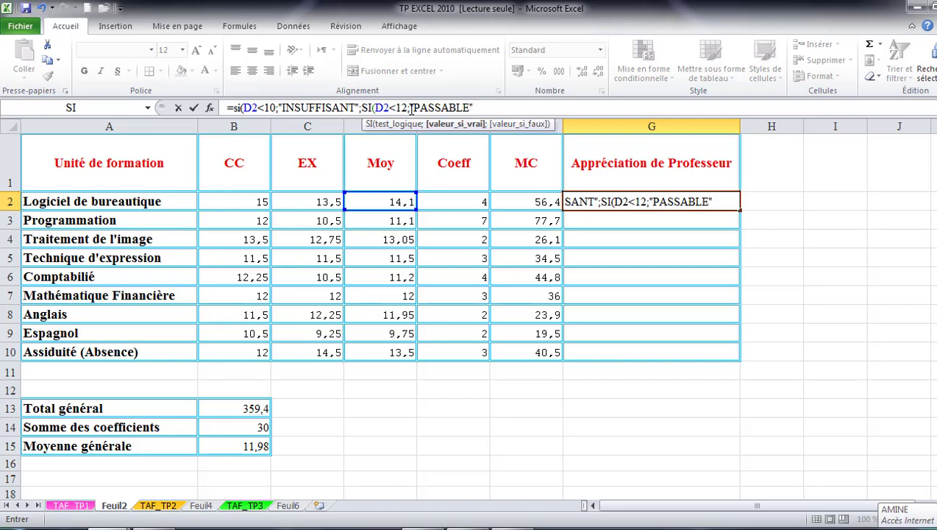
type(";")
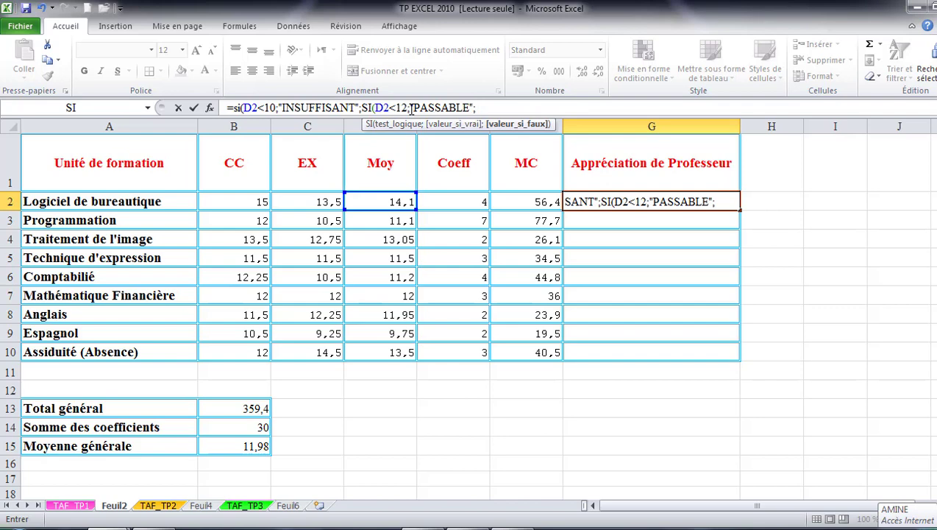
Step: Nest a third SI in G2's formula that returns "ASSEZ BIEN" when D2<14, and decline the proposed formula correction
type("SI")
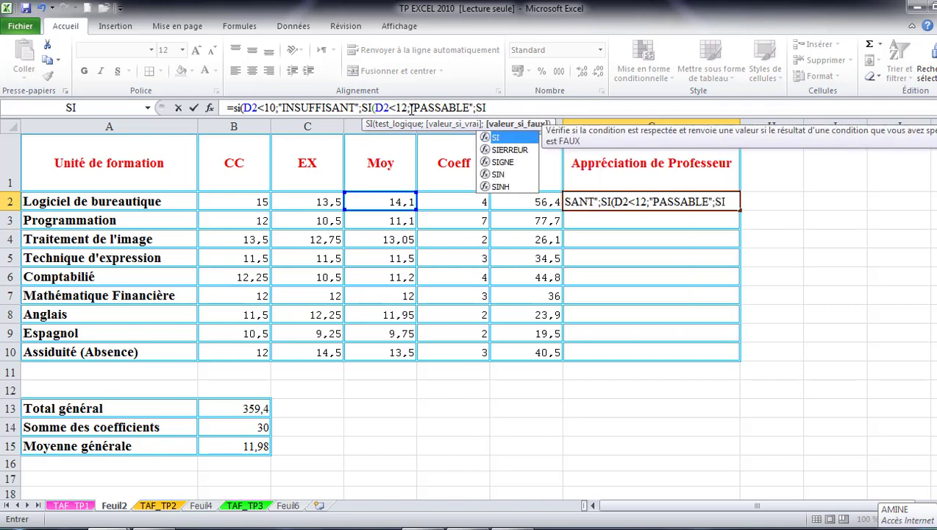
type("(")
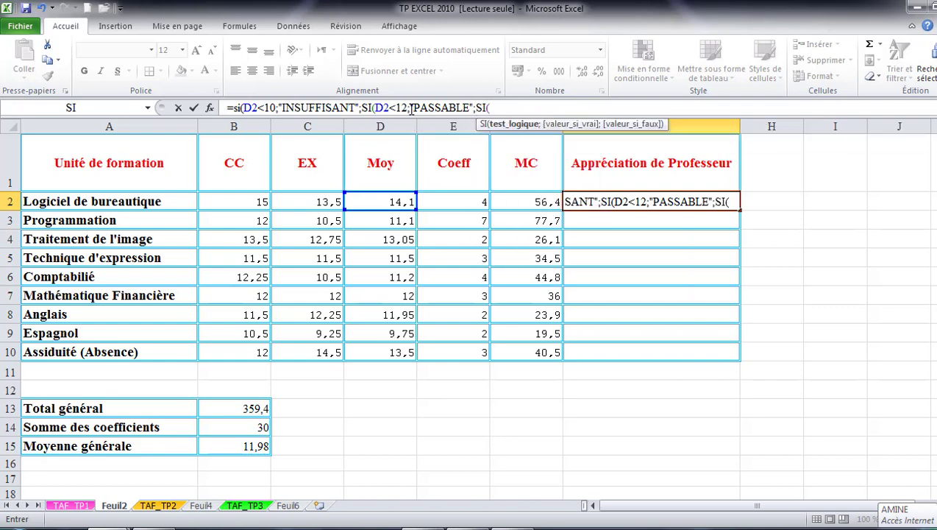
left_click(403, 202)
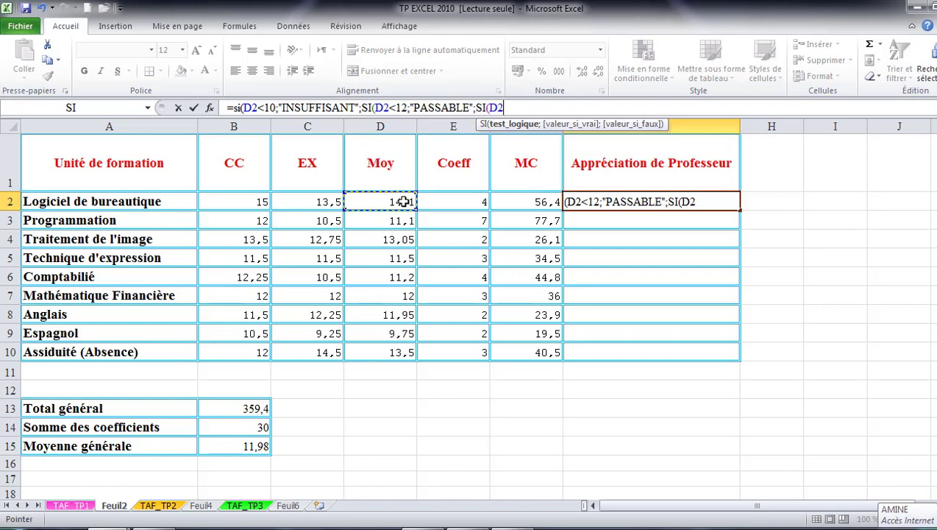
type("<14;")
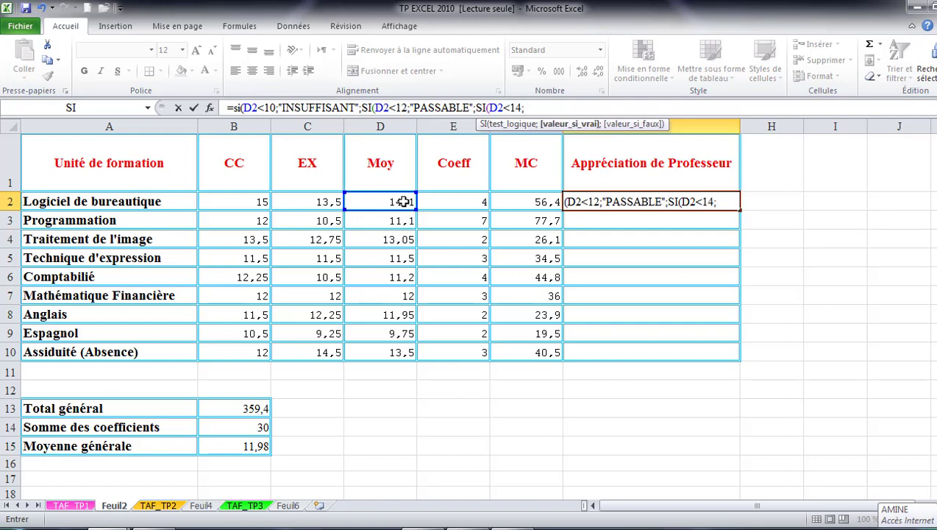
type("\"")
type("A")
type("SSEZ B")
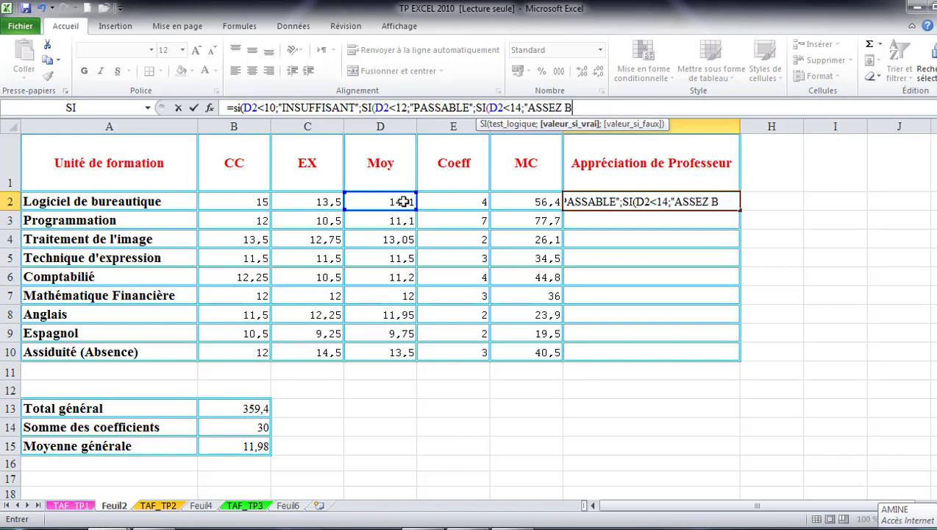
type("IEN\"")
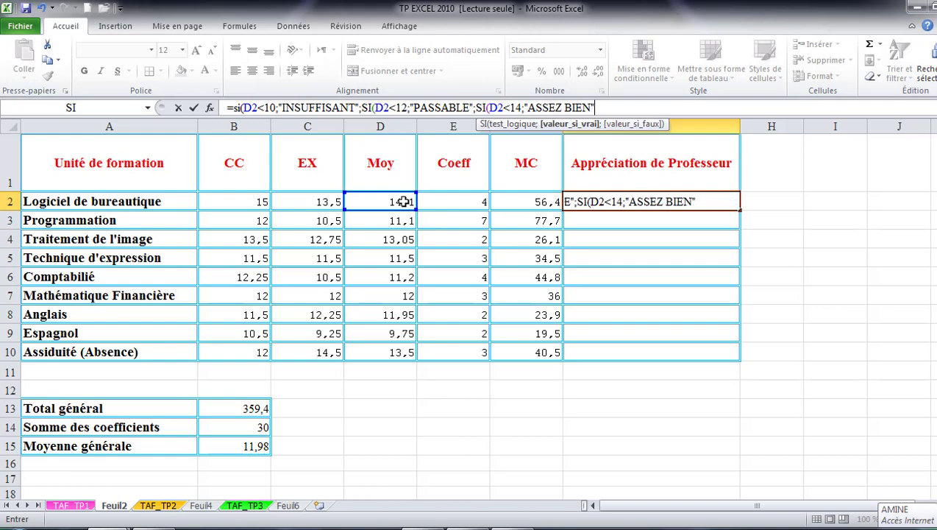
key("Return")
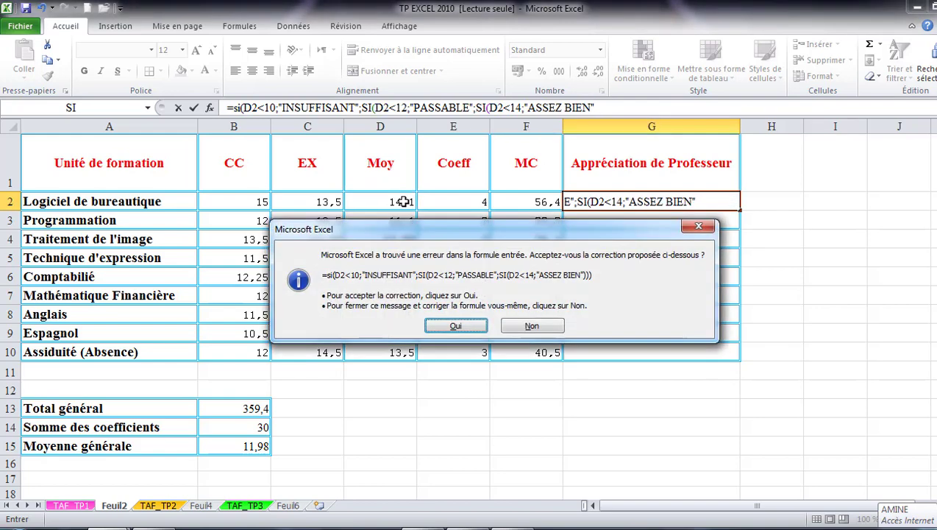
left_click(699, 226)
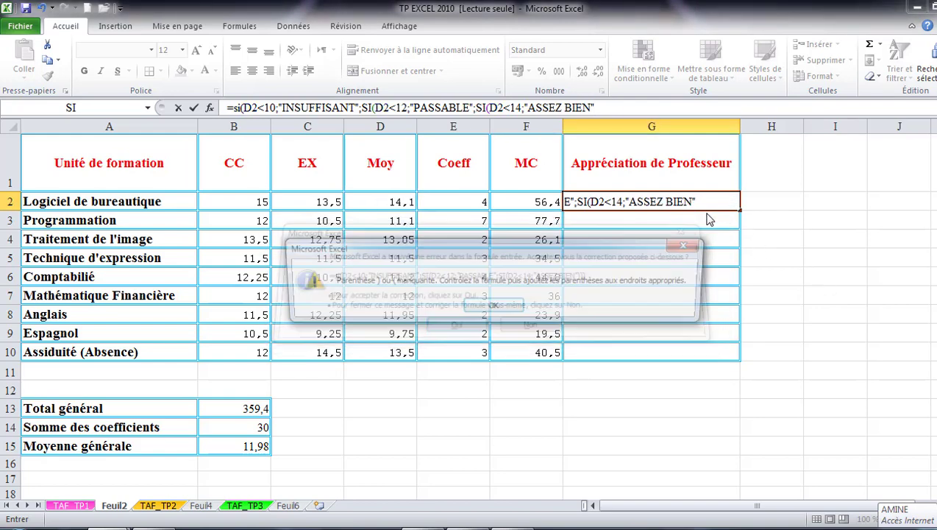
left_click(491, 307)
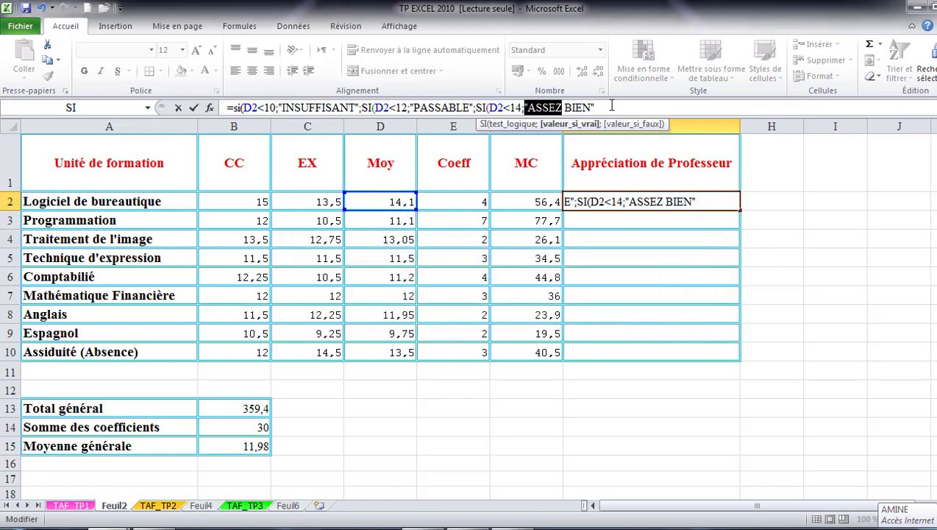
Step: Nest a fourth SI in G2's formula as the false value, returning "BIEN" when D2<16
left_click(612, 105)
type(";")
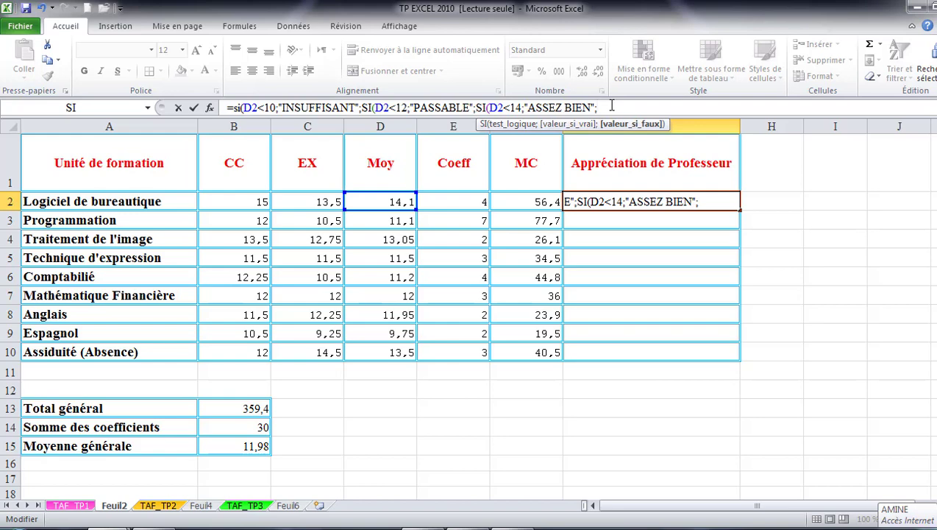
type("SI")
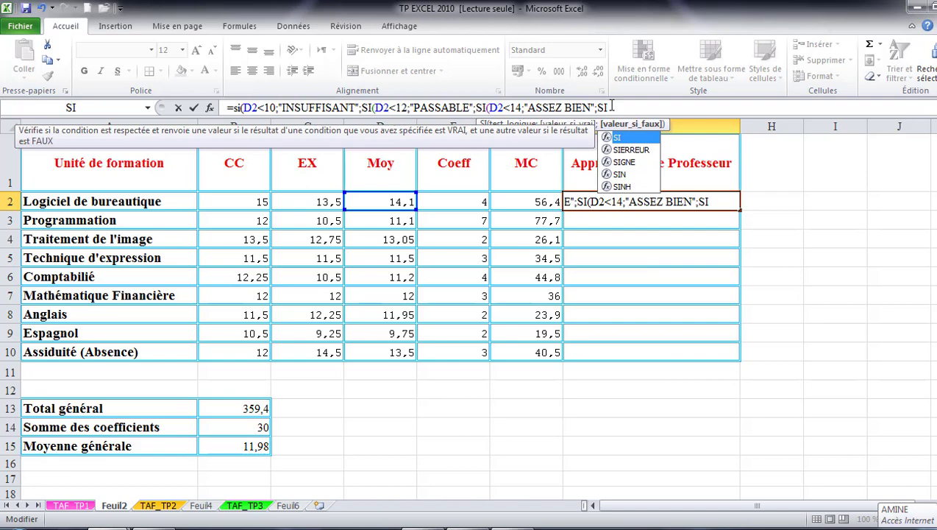
type("(")
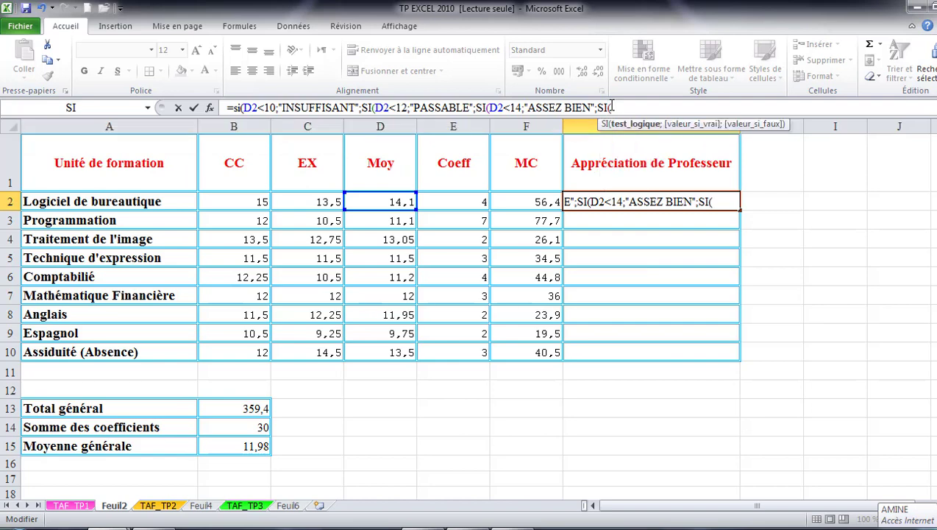
left_click(394, 200)
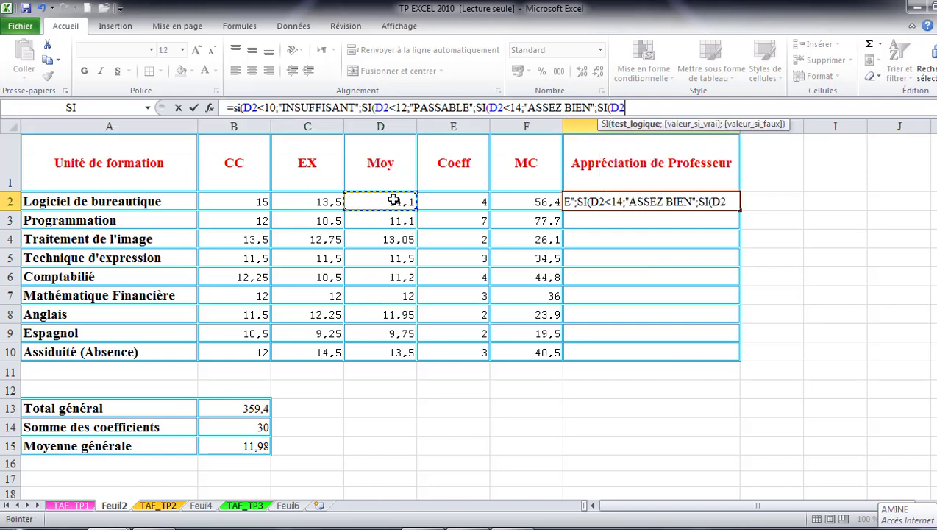
type("<16")
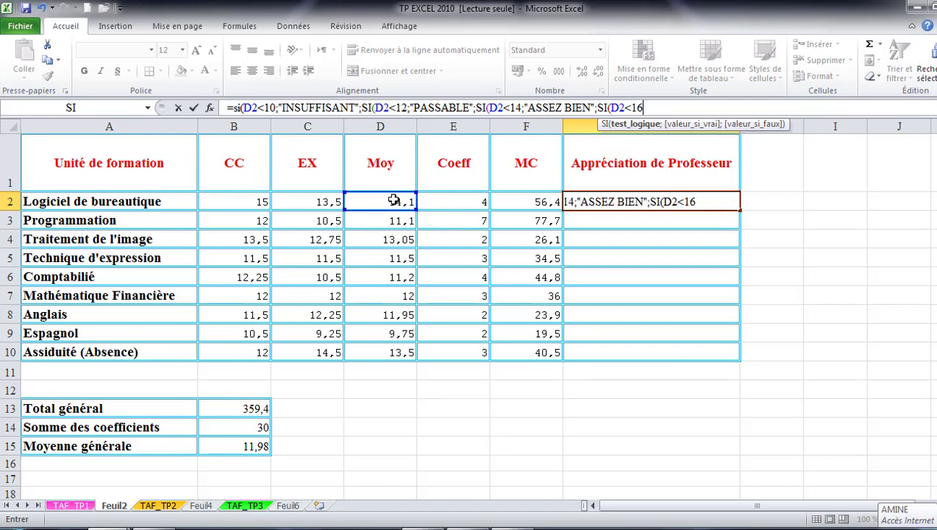
type(";\"")
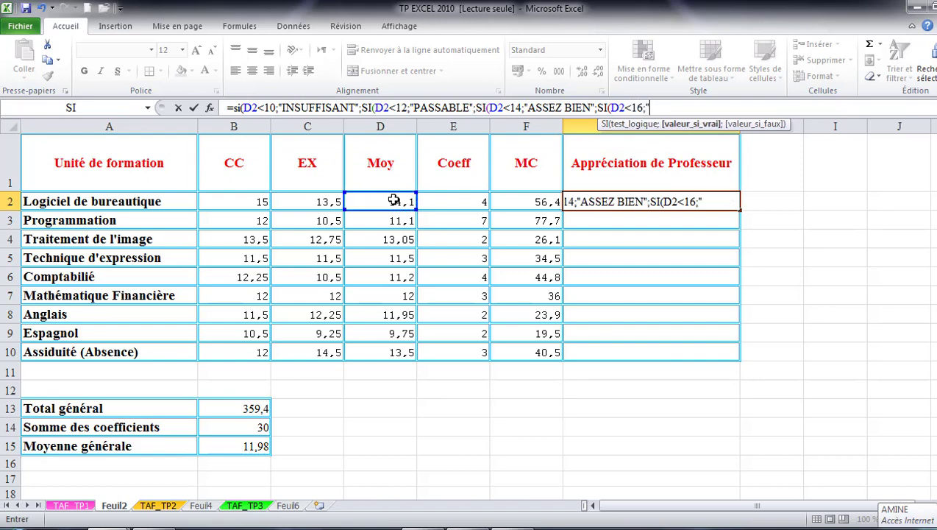
type("BIEN")
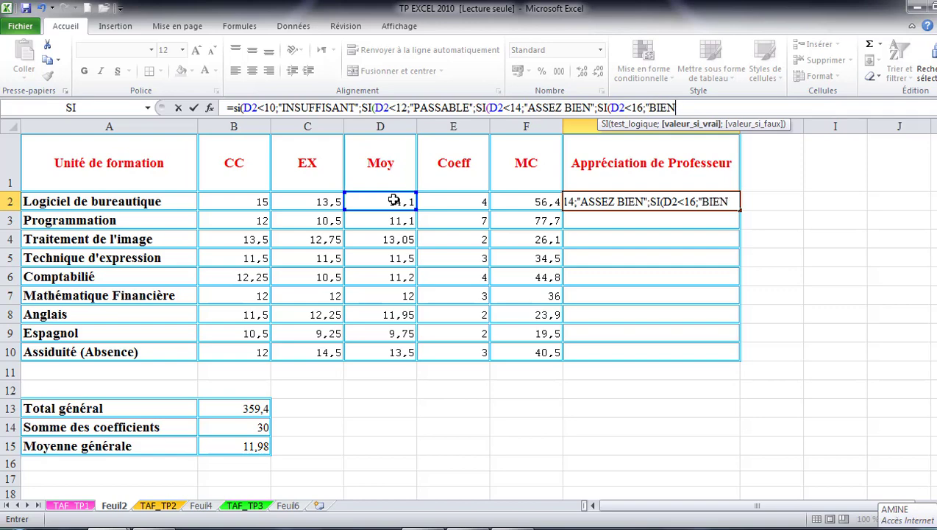
type("\";")
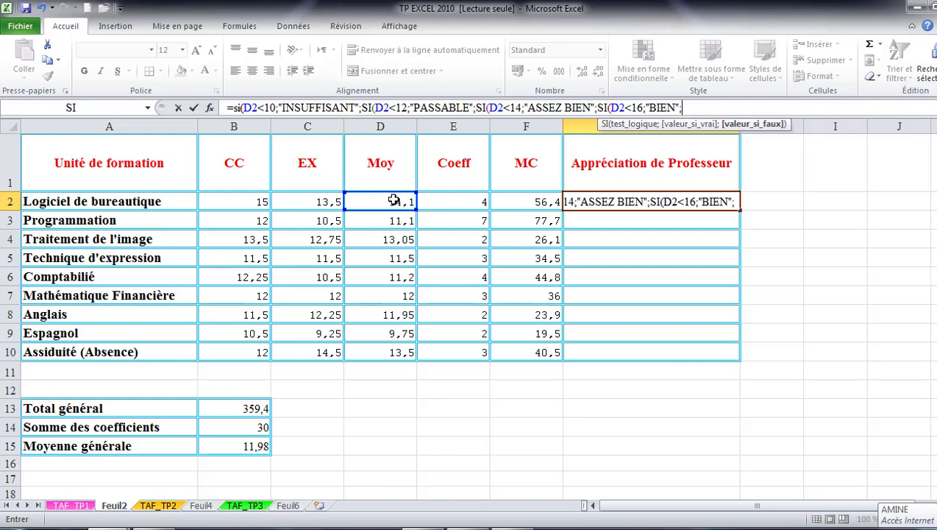
Step: Nest a fifth SI in G2's formula as the false value, returning "TRES BIEN" when D2<18
type("SI")
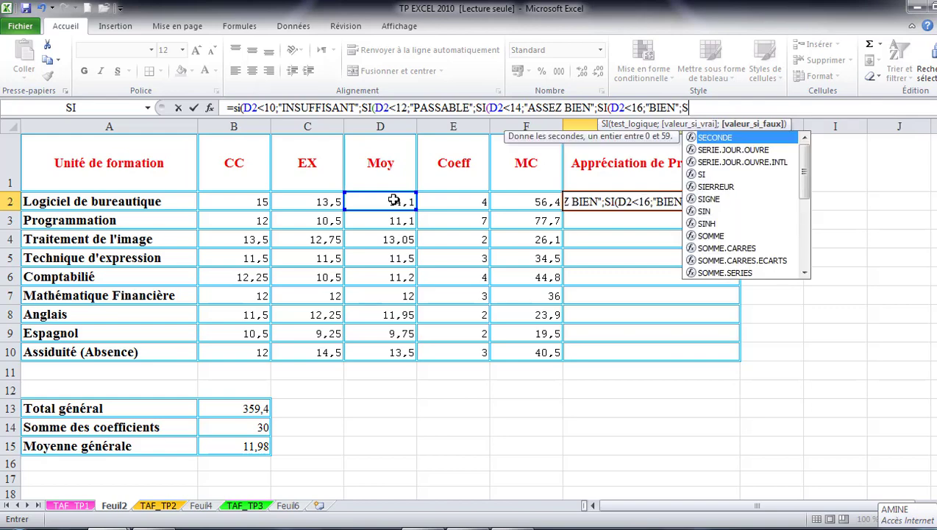
type("(")
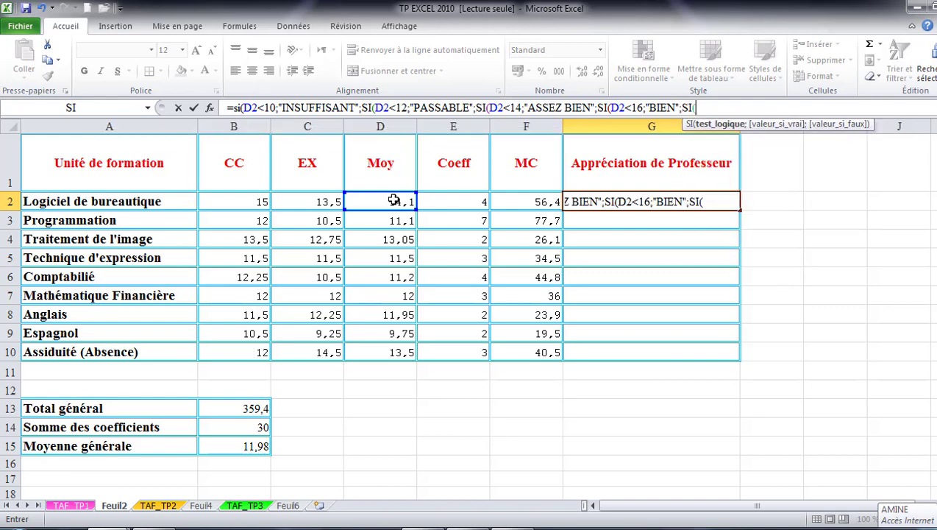
left_click(377, 202)
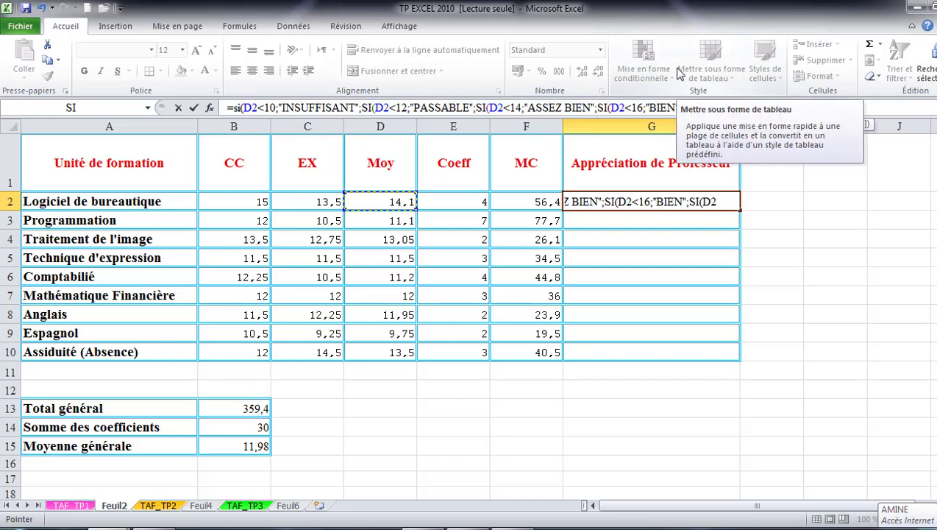
type("<18")
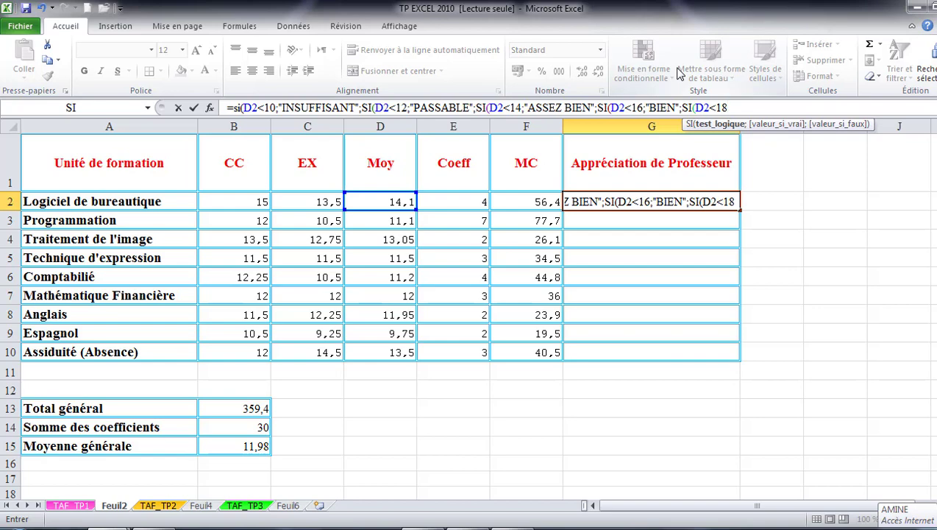
type(";\"")
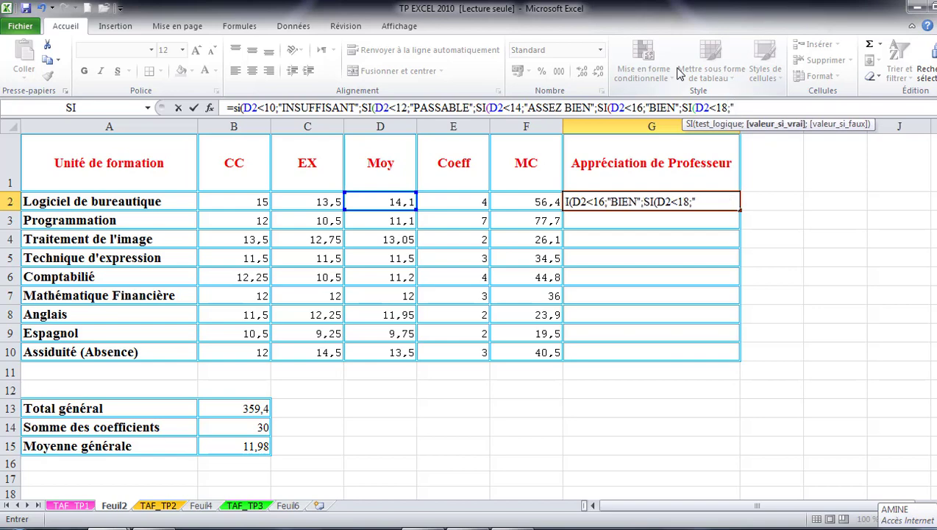
type("TRES")
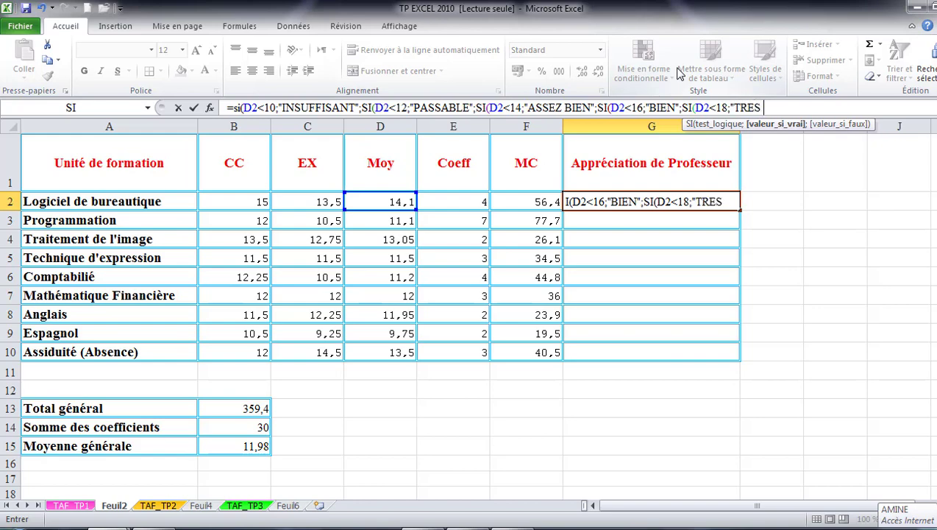
type(" BIEN")
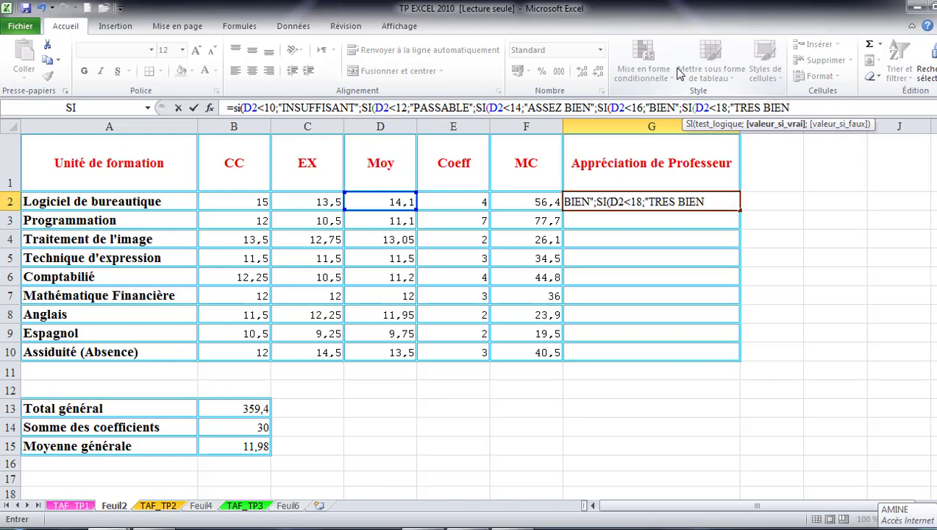
type("\";")
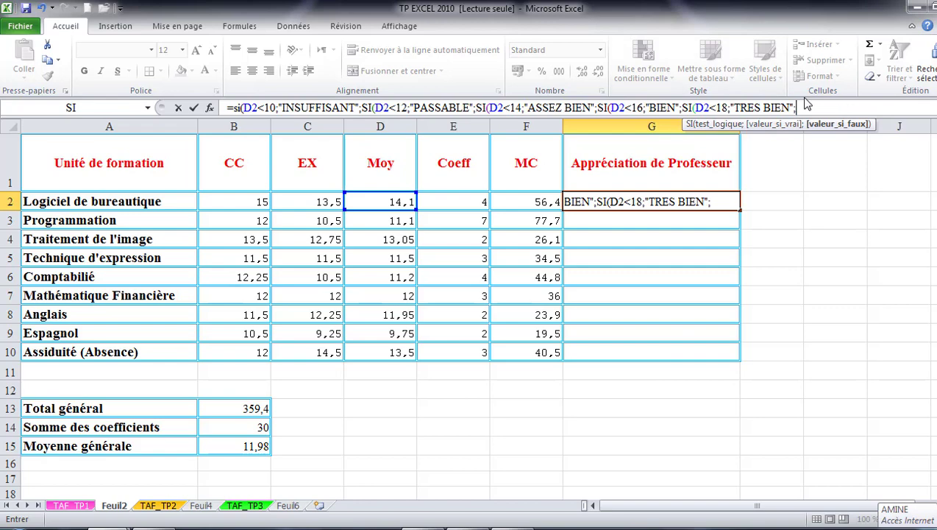
Step: Finish G2's formula with "EXCELLENT" as the last false value, close all five nested SI functions and validate it
type("\"")
type("EXCELL")
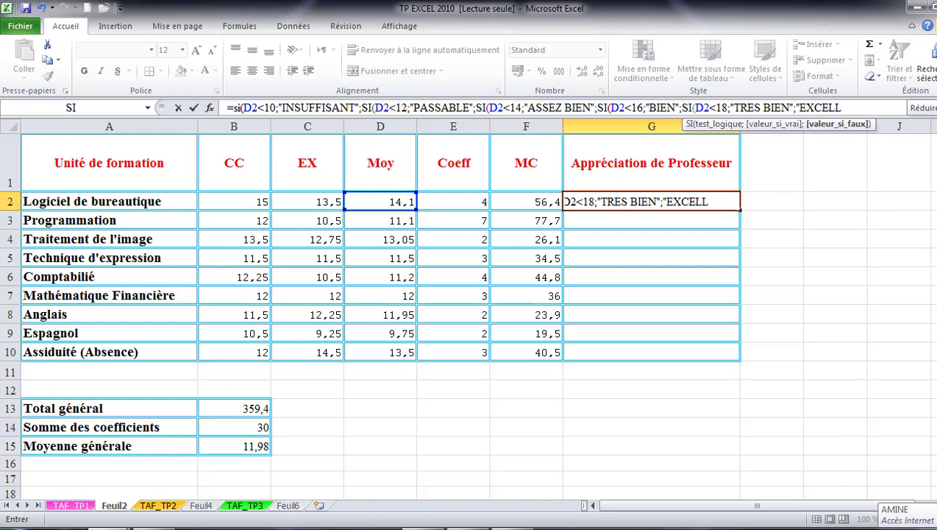
type("ENT")
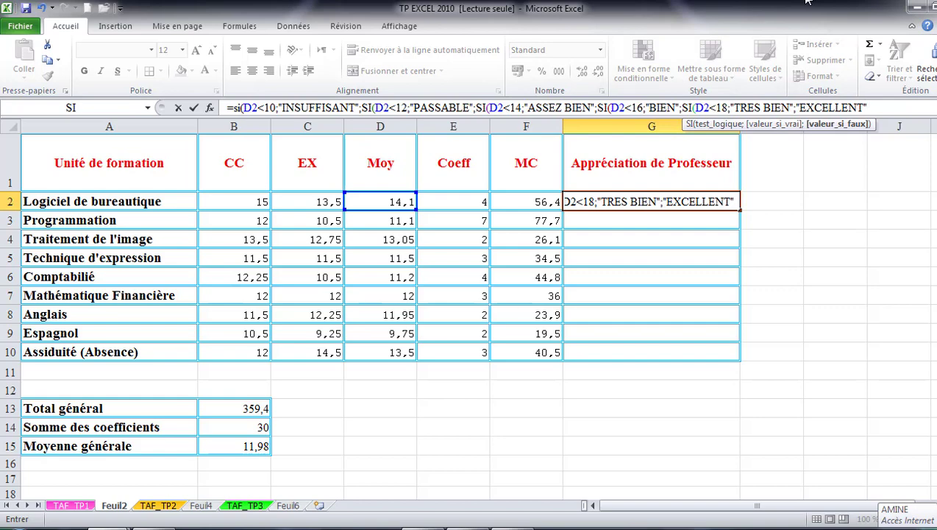
type("))))")
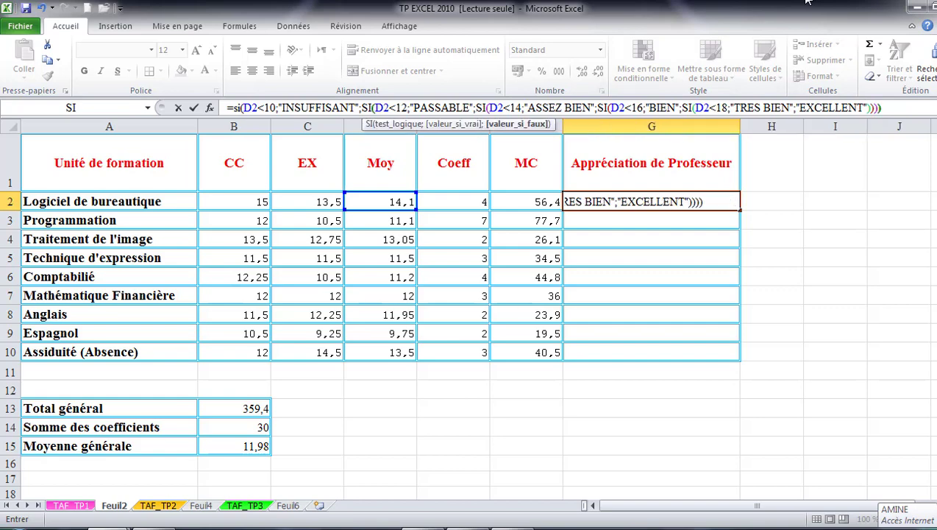
type(")")
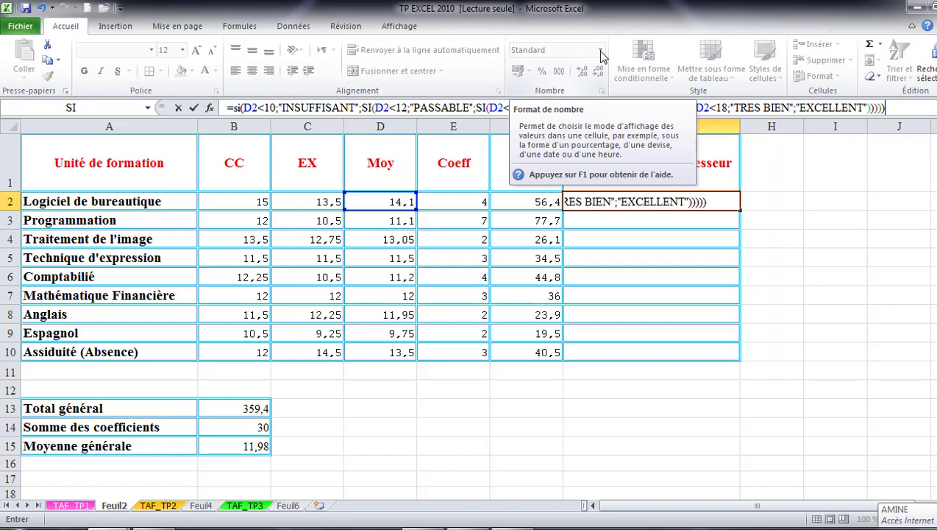
key("Return")
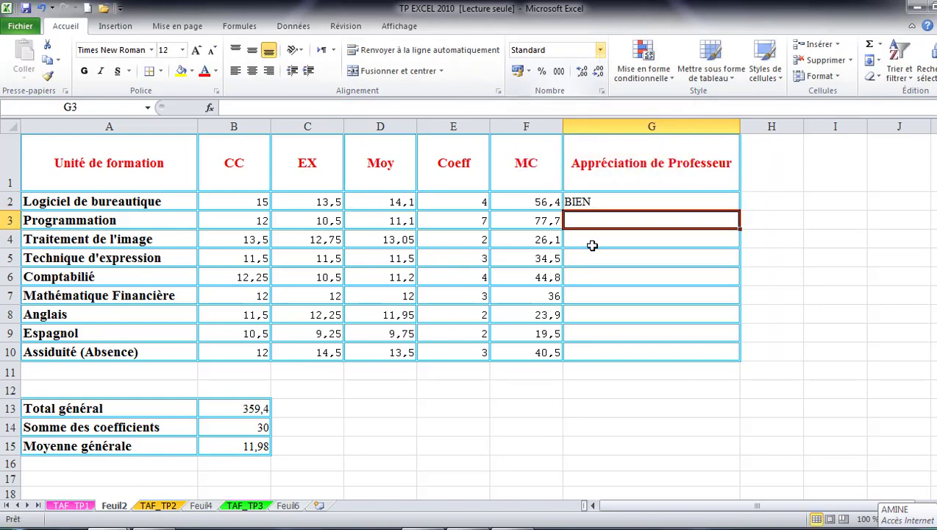
Step: Centre and bold the appreciation in cell G2, and fill its formula down to G10
left_click(630, 202)
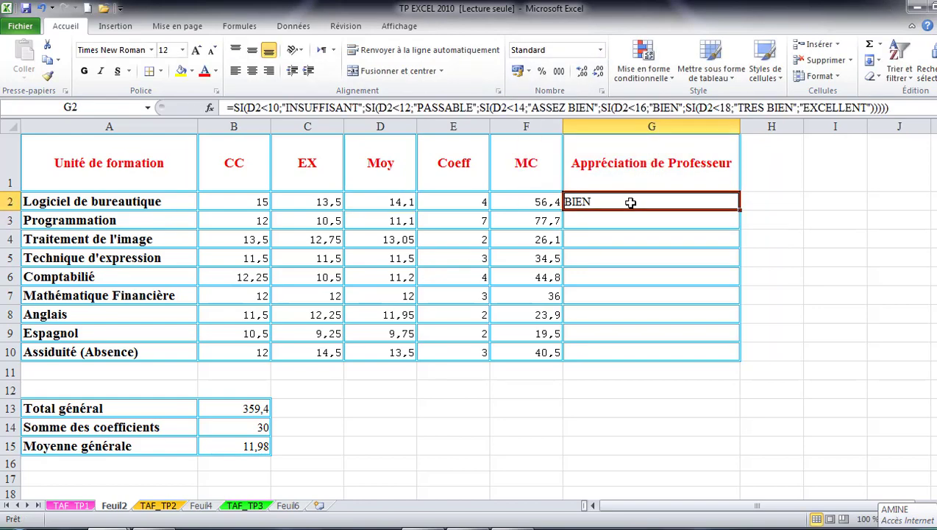
left_click(252, 71)
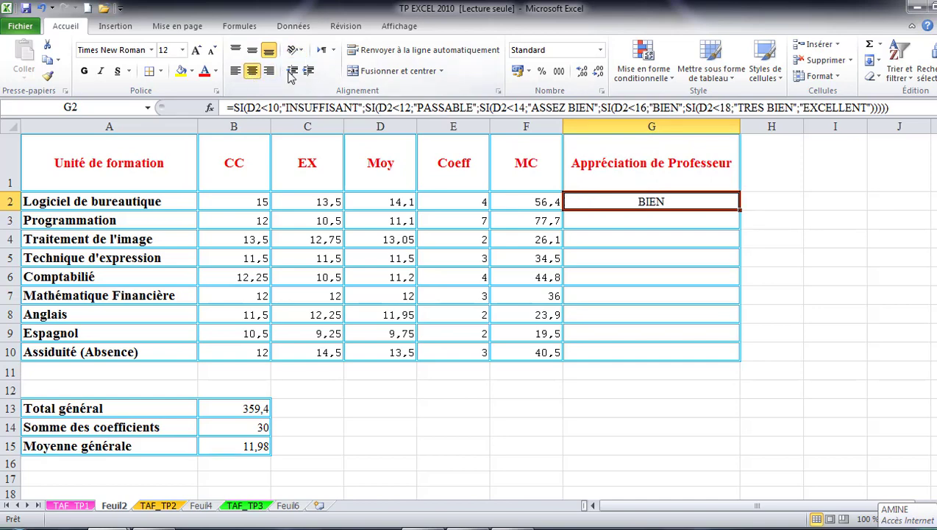
left_click(84, 71)
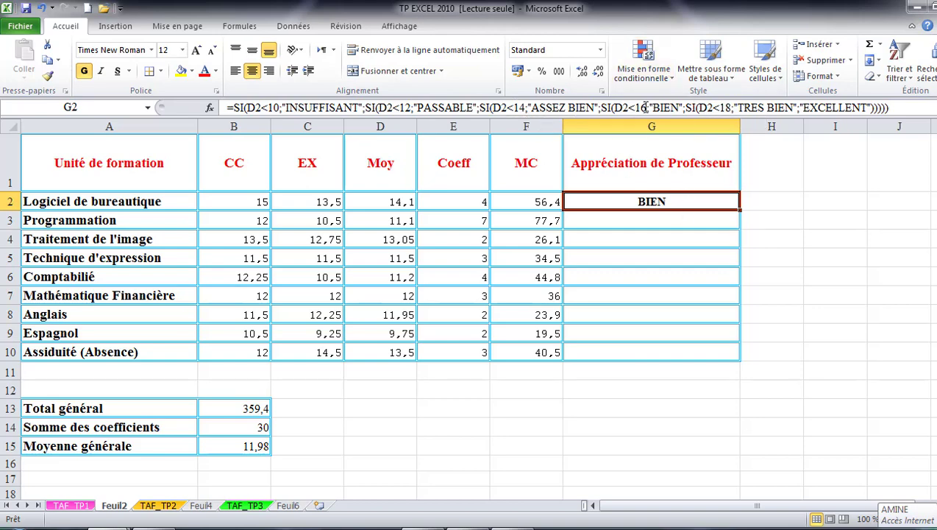
double_click(739, 211)
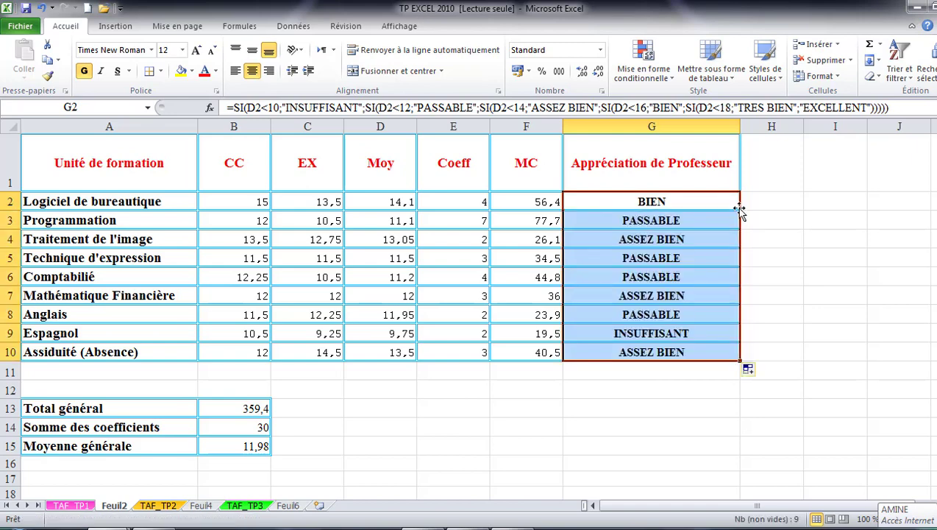
Step: Check the appreciation formulas in column G, going through cells G2, G3, G4, G5 and G7
left_click(679, 207)
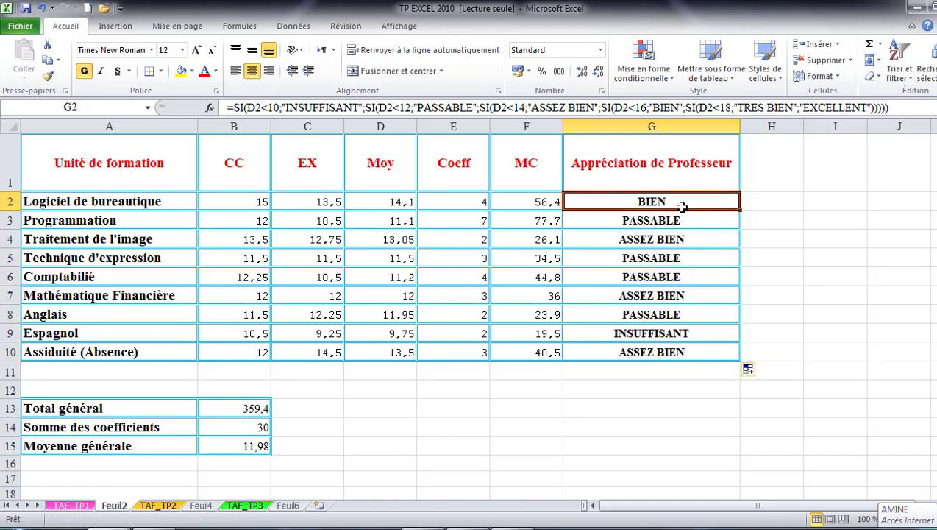
left_click(677, 219)
left_click(673, 239)
left_click(661, 261)
left_click(660, 294)
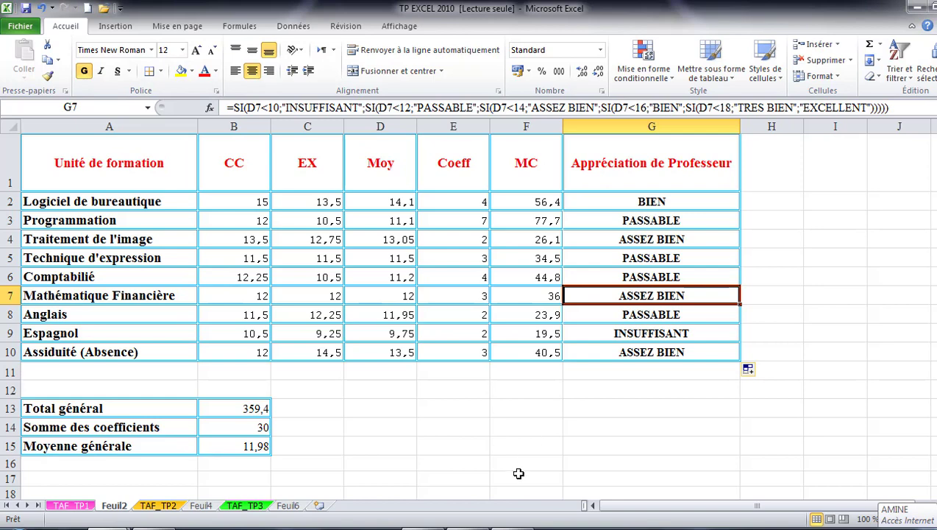
left_click(516, 527)
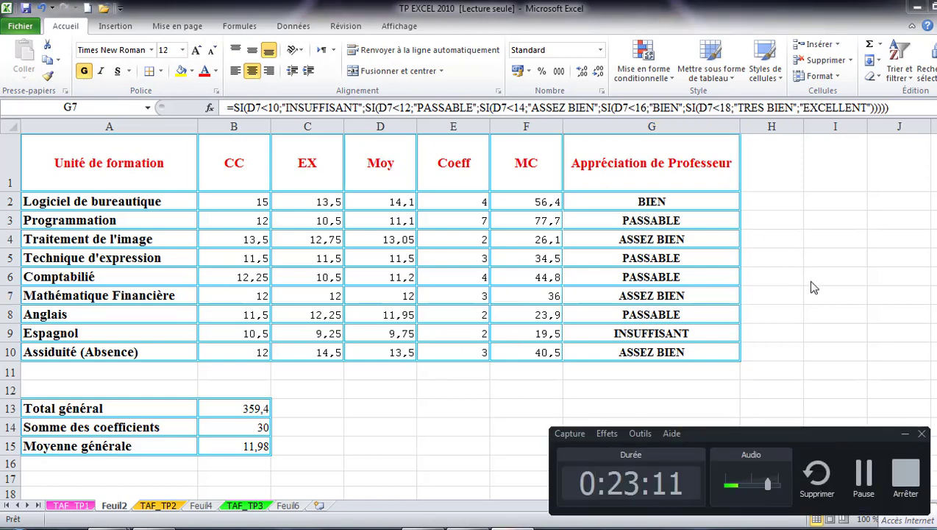
left_click(904, 487)
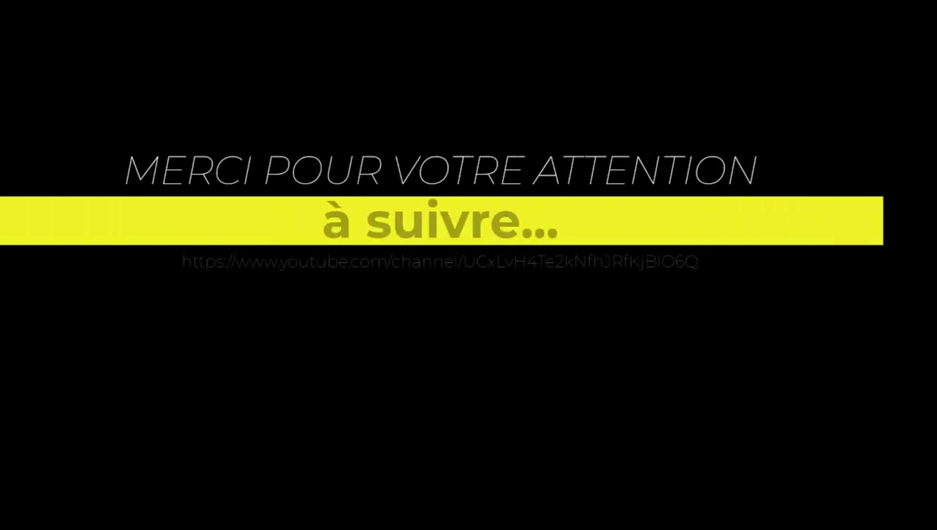